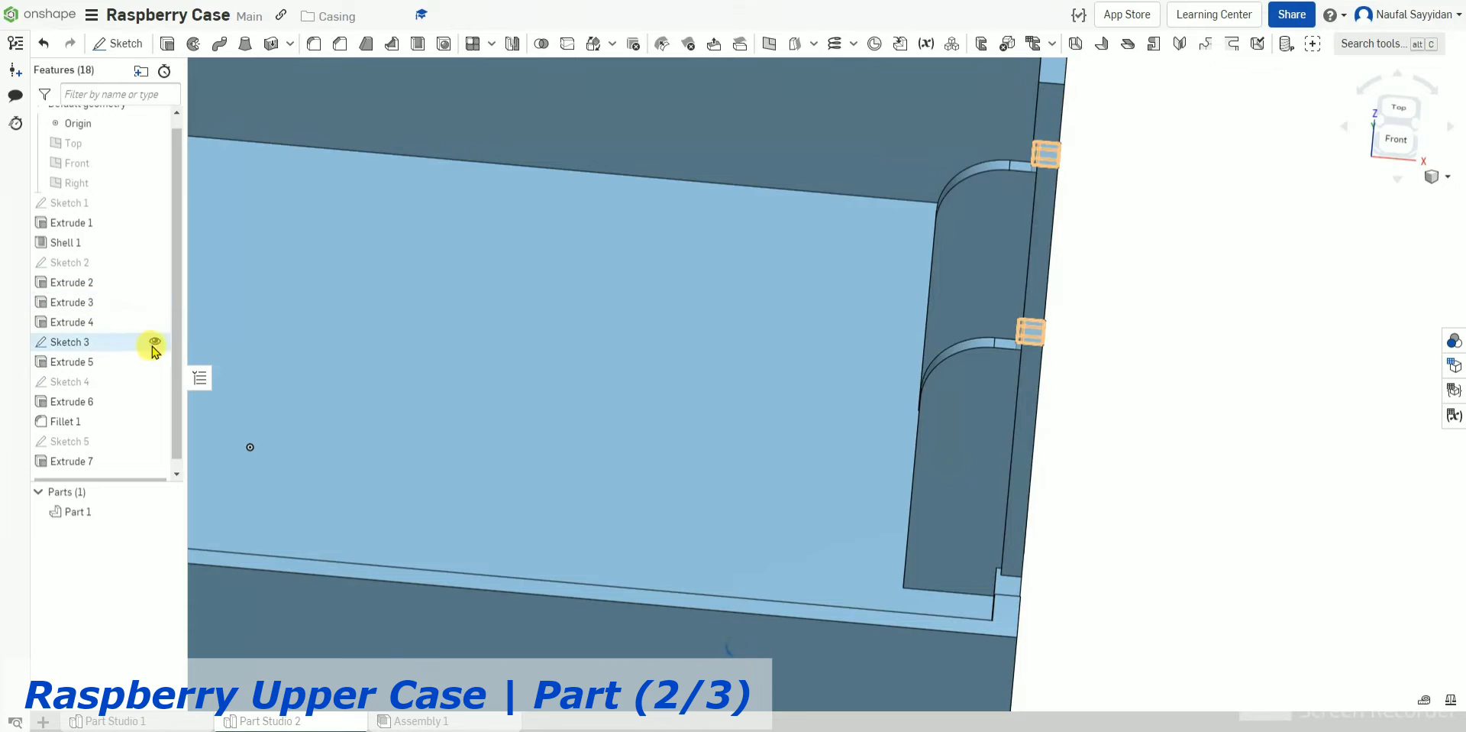
Step: Start a new sketch on the casing's inner floor face, viewed from the top
{"action": "right_click_drag", "start_coordinate": [530, 341], "coordinate": [538, 333]}
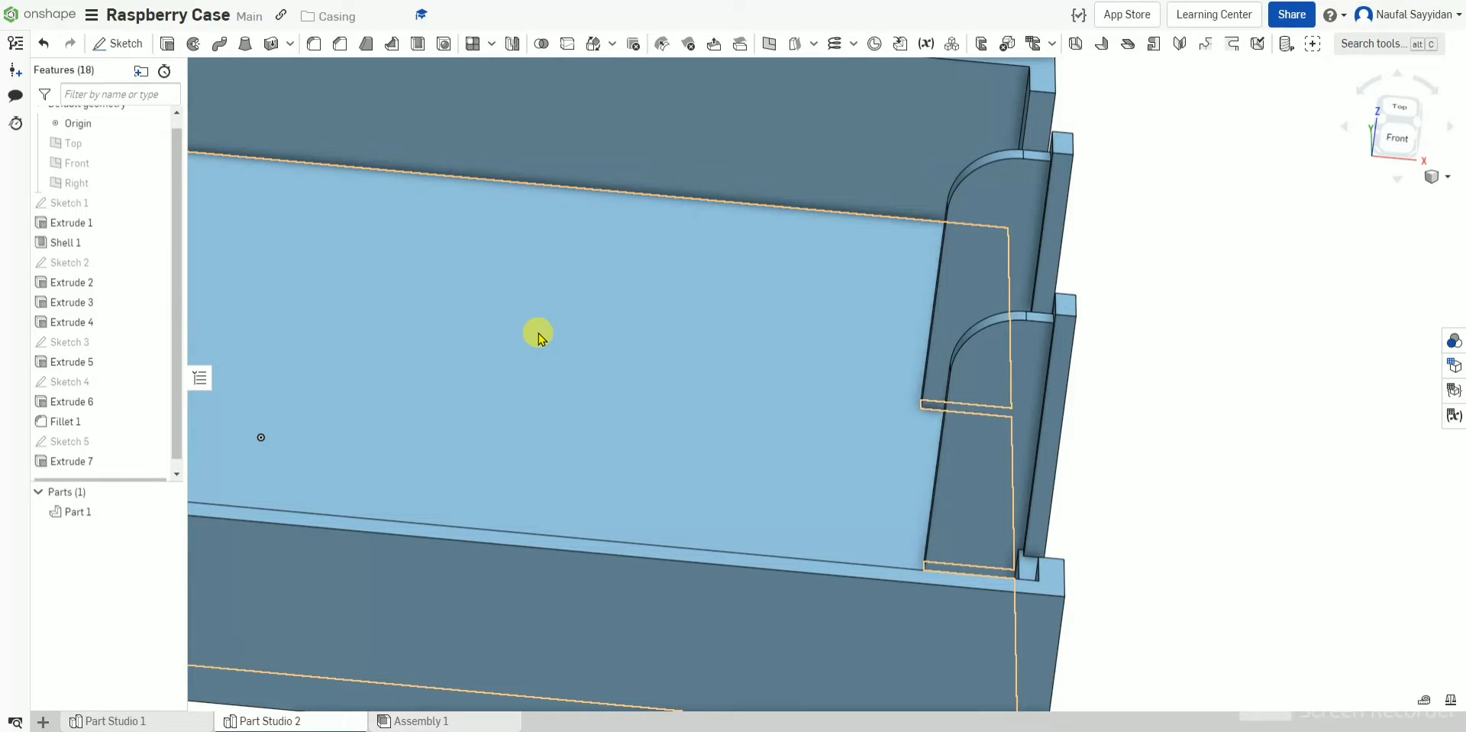
{"action": "left_click", "coordinate": [1394, 113]}
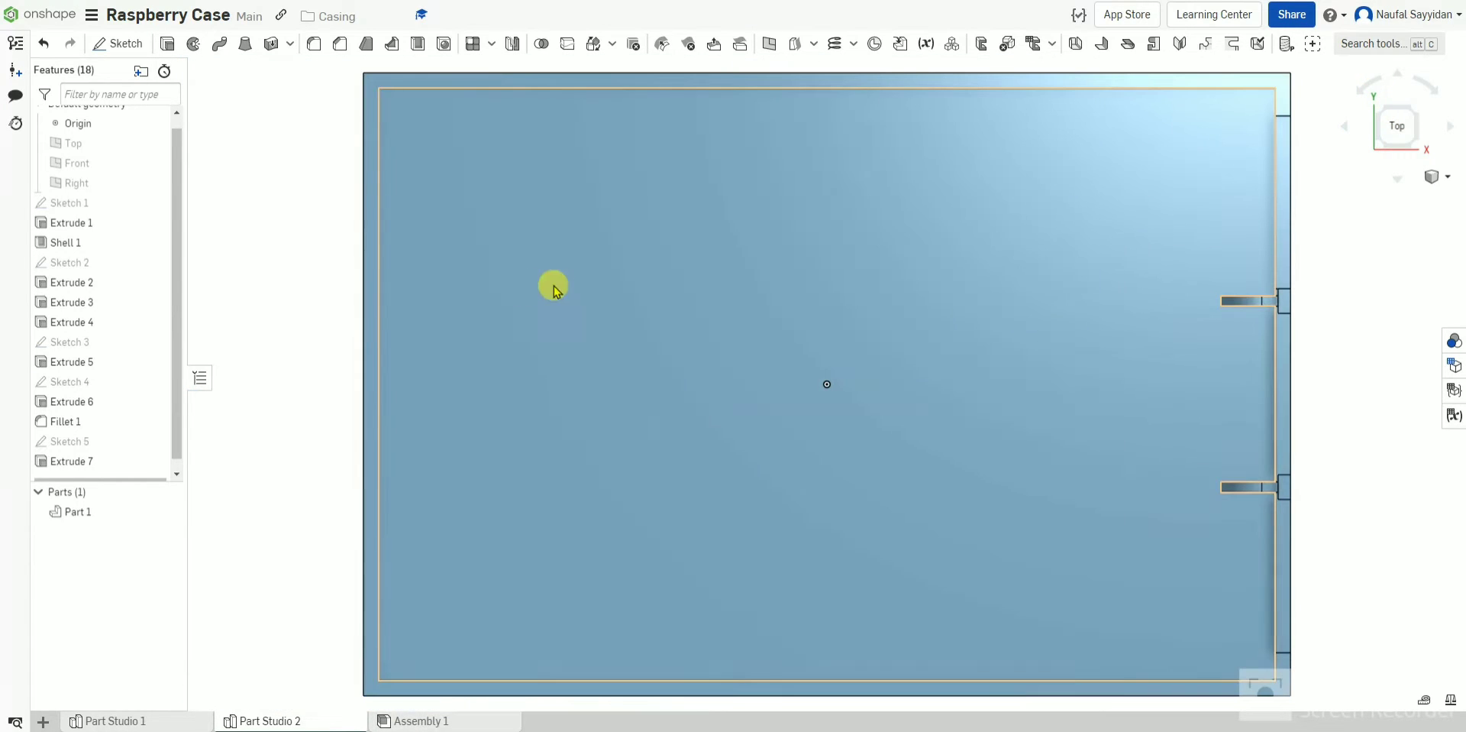
{"action": "left_click", "coordinate": [118, 43]}
{"action": "left_click", "coordinate": [514, 186]}
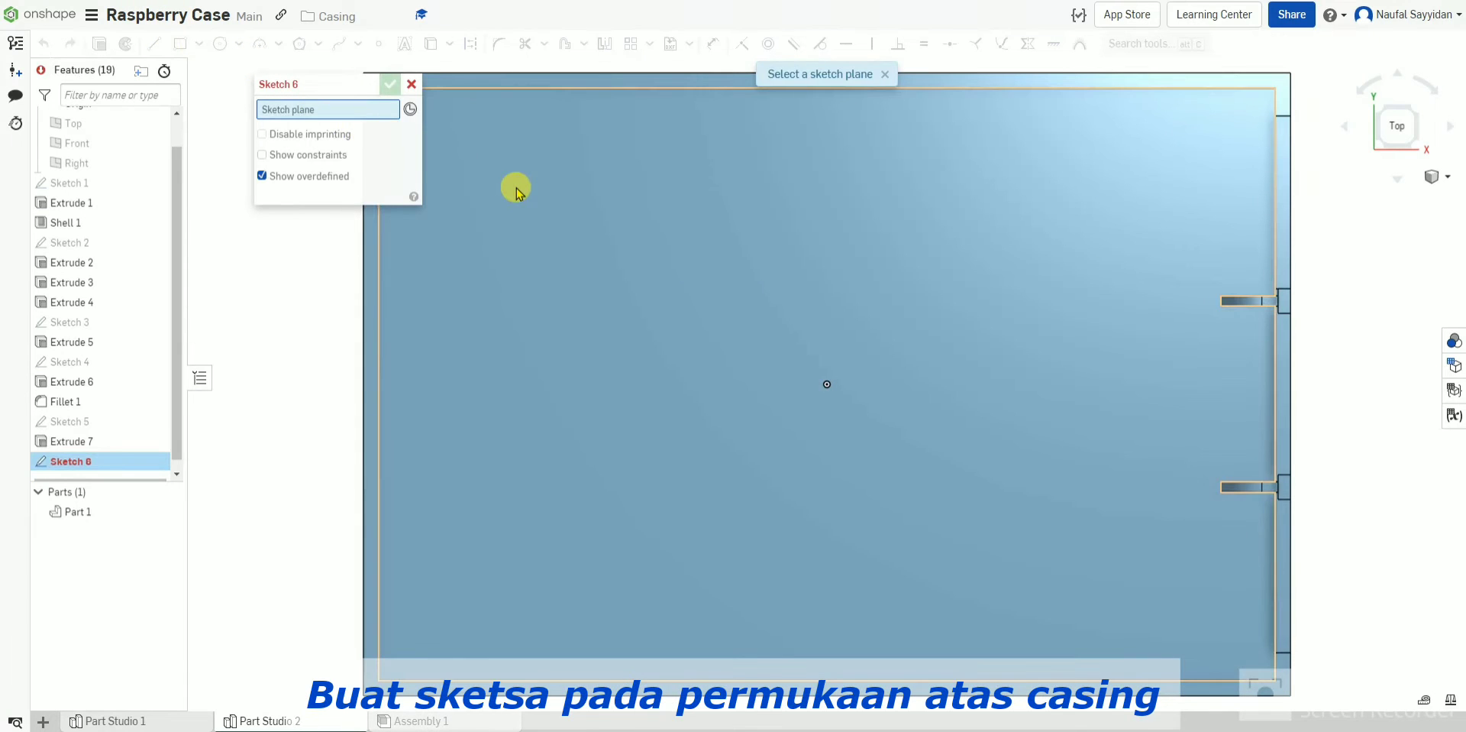
{"action": "left_click_drag", "start_coordinate": [302, 84], "coordinate": [224, 111]}
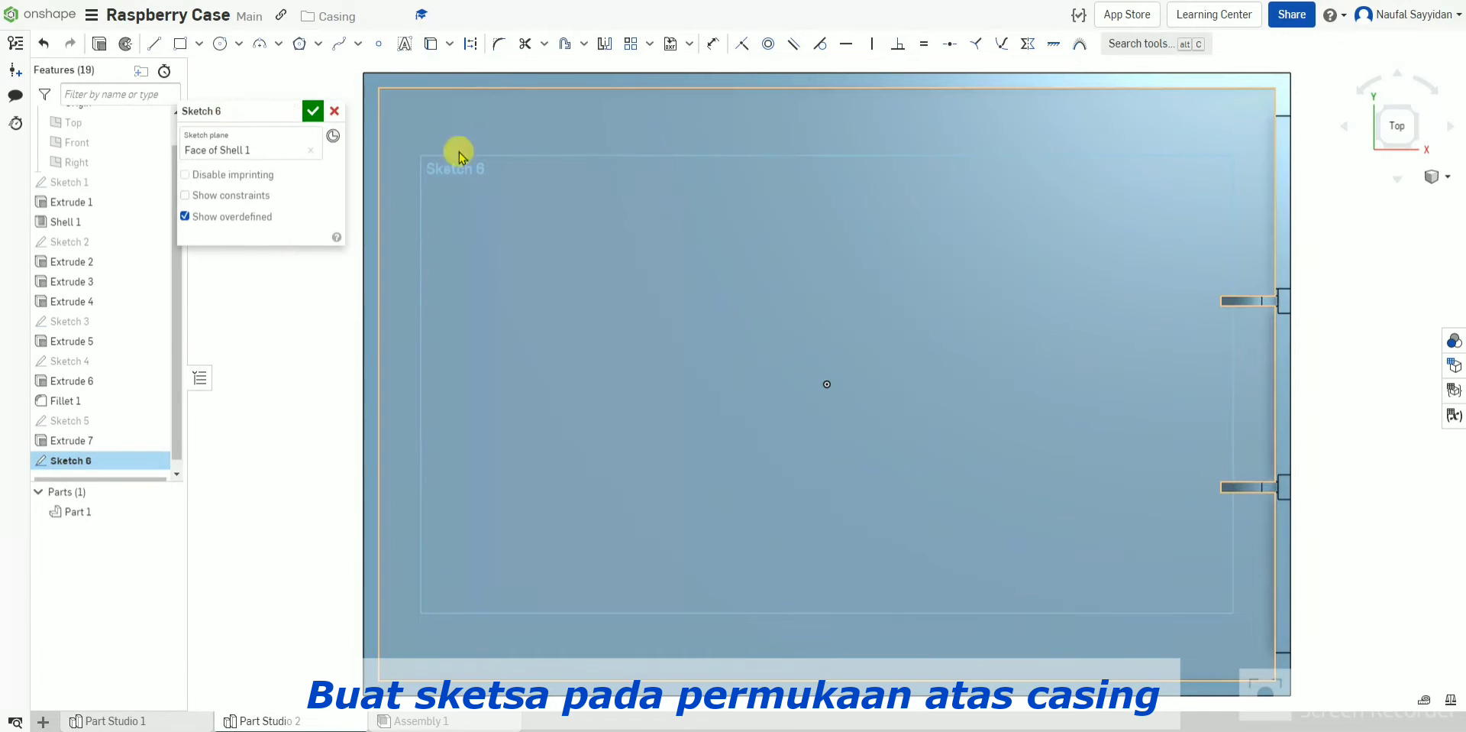
Step: Sketch two horizontally aligned pairs of concentric circles near the casing's upper edge, with outer diameters about 12.6 mm and 11.4 mm
{"action": "left_click", "coordinate": [221, 44]}
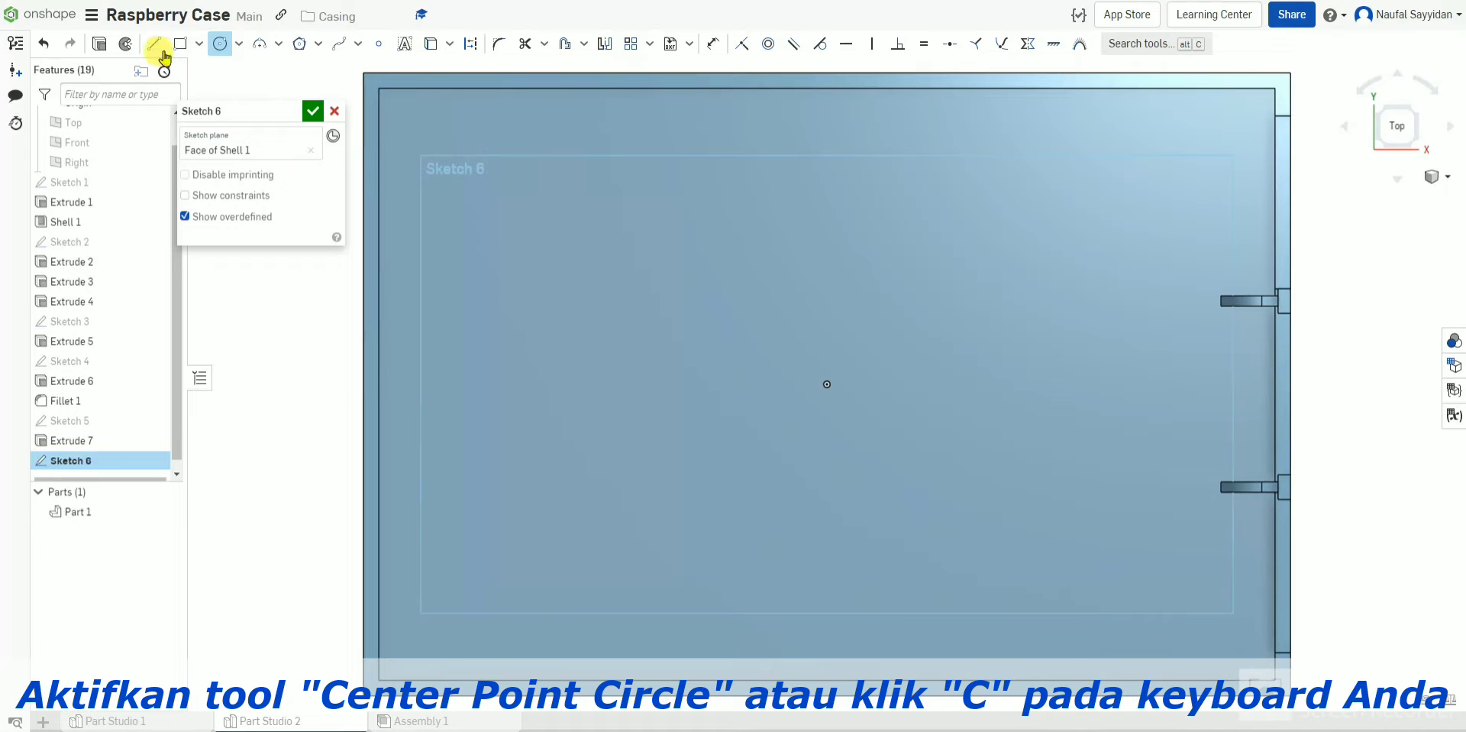
{"action": "left_click", "coordinate": [239, 44]}
{"action": "left_click_drag", "start_coordinate": [513, 166], "coordinate": [578, 164]}
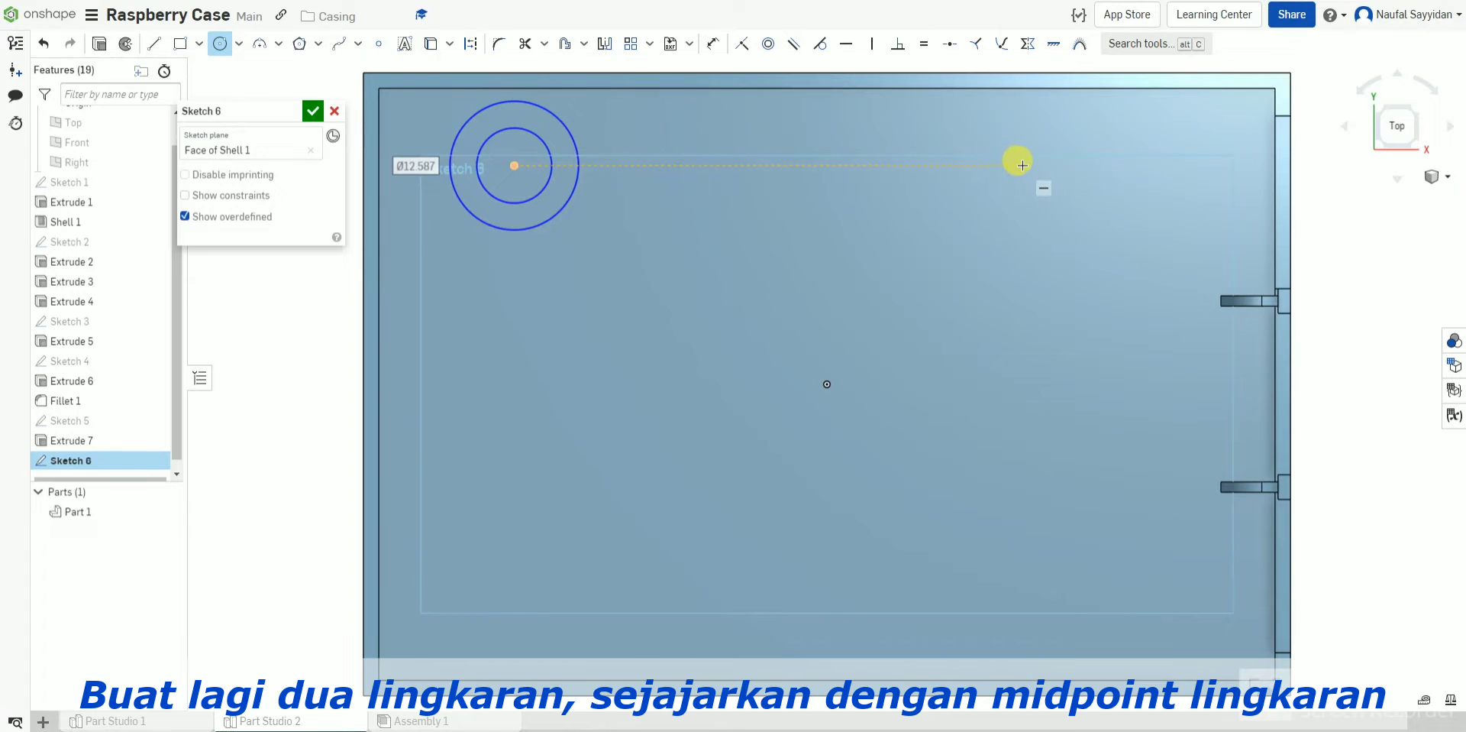
{"action": "left_click_drag", "start_coordinate": [1037, 165], "coordinate": [1092, 156]}
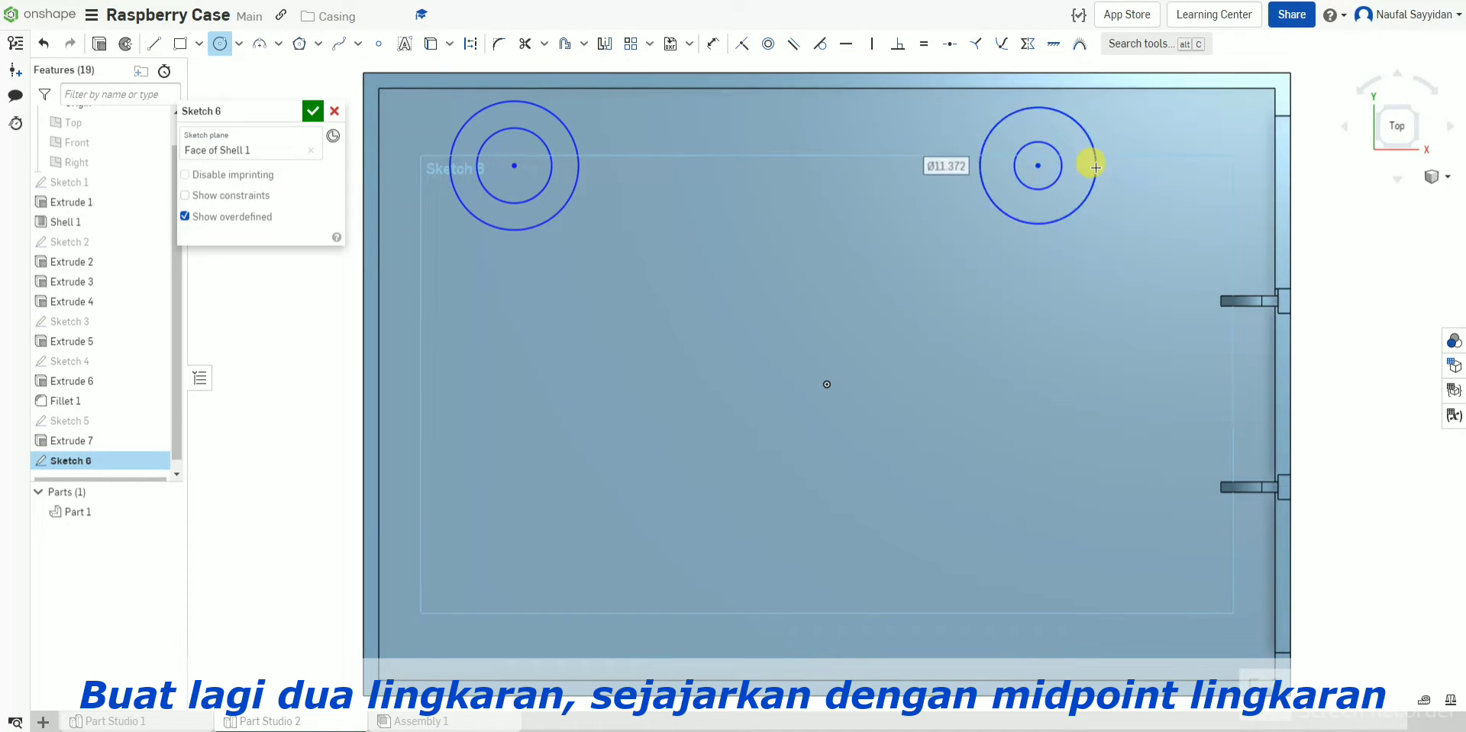
Step: Dimension the horizontal distance from the casing's left outer edge to the left pair's outer circle as 3.3 mm
{"action": "left_click", "coordinate": [717, 46]}
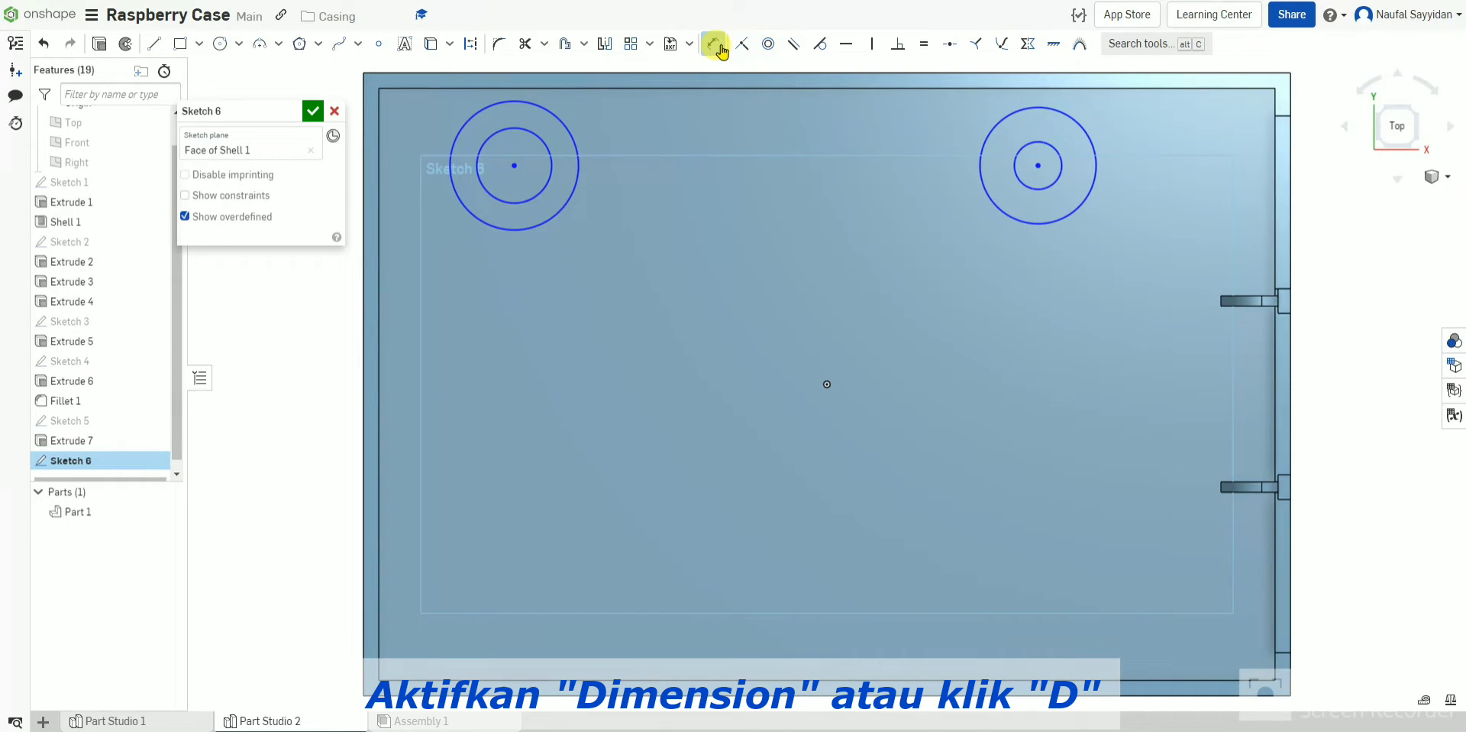
{"action": "left_click", "coordinate": [447, 168]}
{"action": "left_click", "coordinate": [364, 157]}
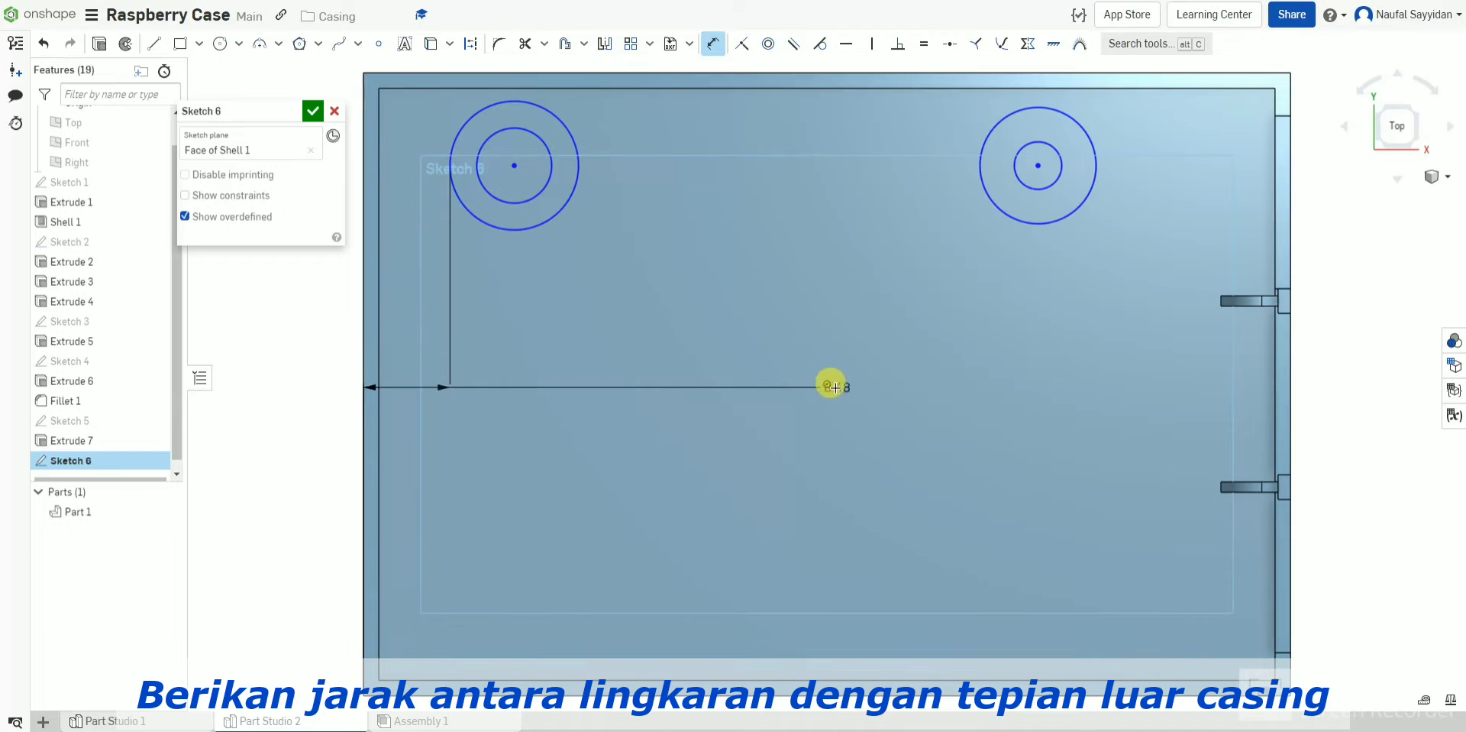
{"action": "scroll", "coordinate": [828, 382], "scroll_direction": "down", "scroll_amount": 3}
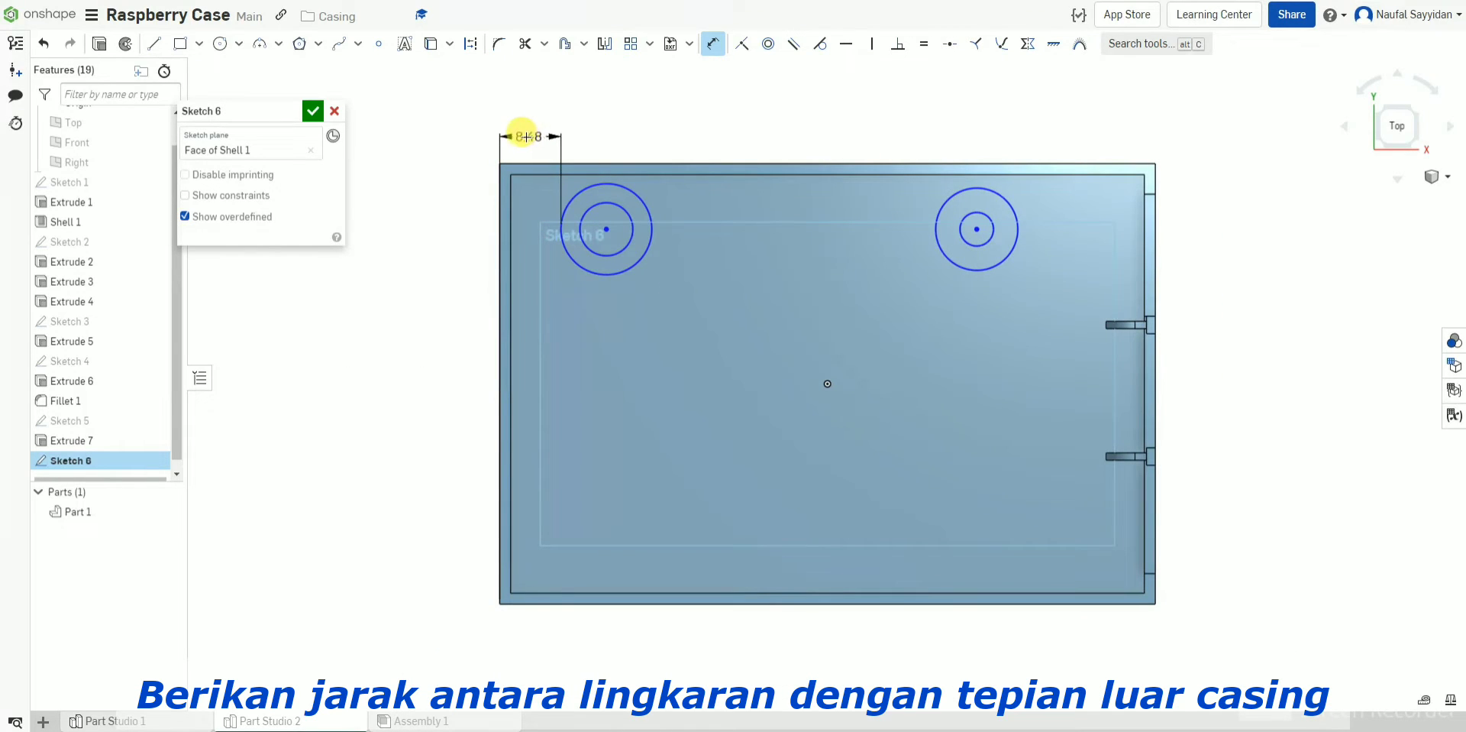
{"action": "left_click", "coordinate": [457, 136]}
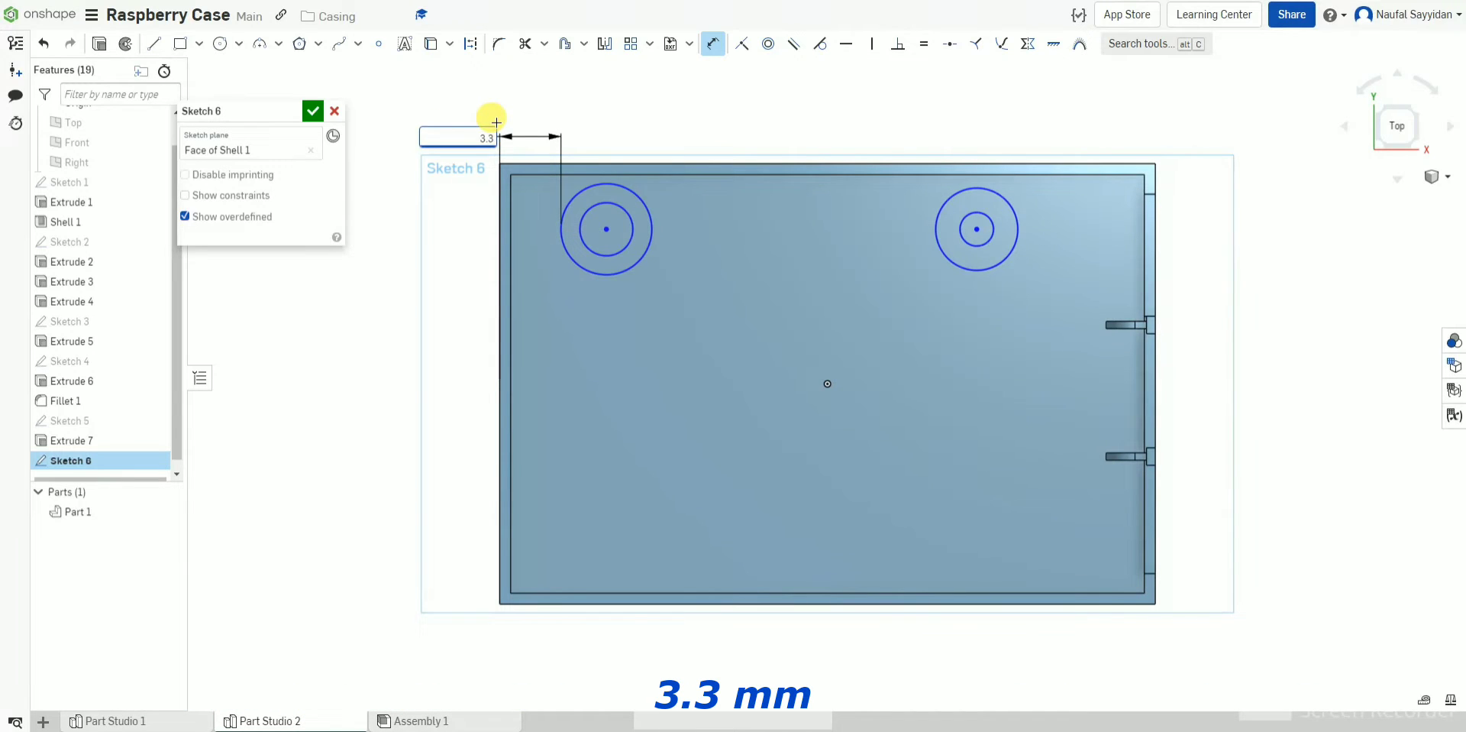
{"action": "key", "text": "Return"}
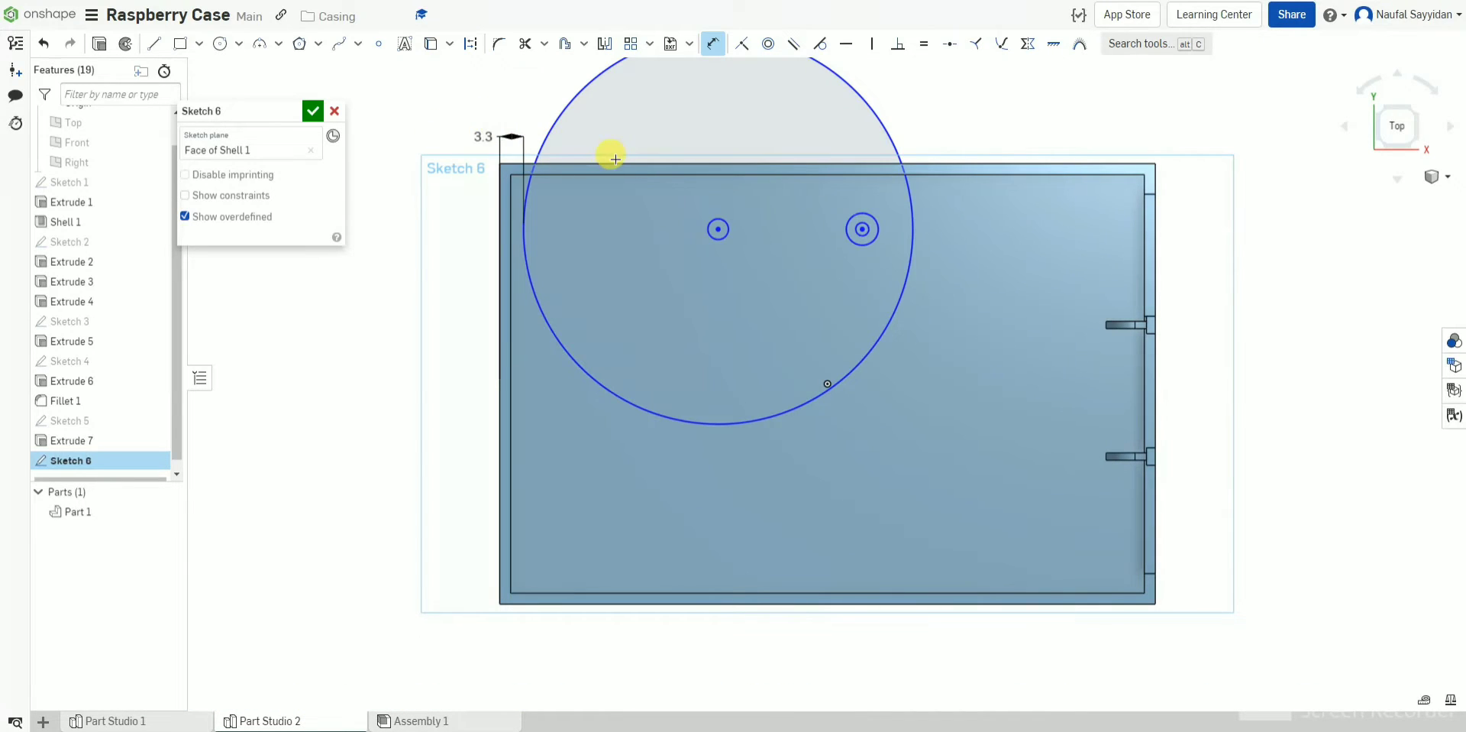
Step: Dimension the left pair's outer circle to a diameter of 7.8 mm
{"action": "scroll", "coordinate": [607, 145], "scroll_direction": "down", "scroll_amount": 3}
{"action": "scroll", "coordinate": [607, 144], "scroll_direction": "down", "scroll_amount": 2}
{"action": "scroll", "coordinate": [596, 137], "scroll_direction": "up", "scroll_amount": 2}
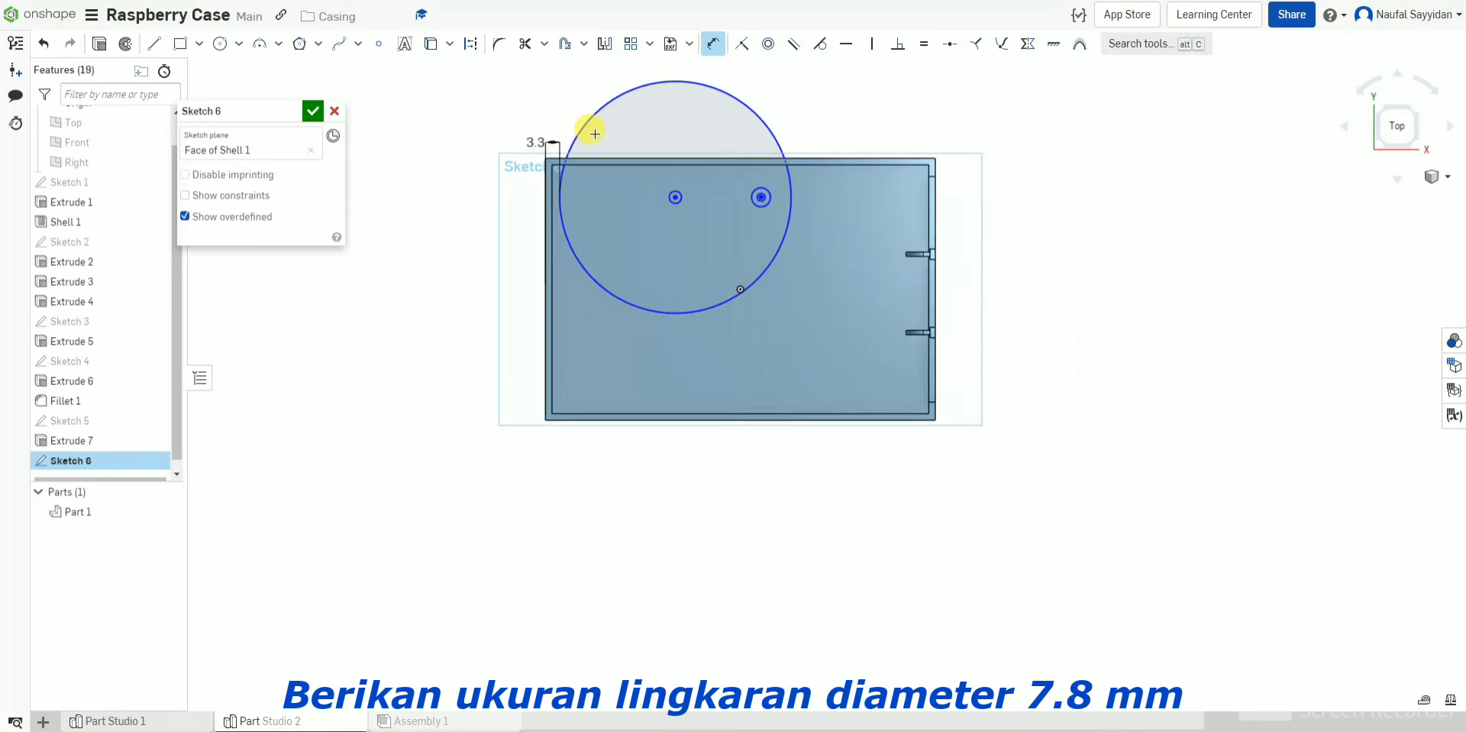
{"action": "left_click", "coordinate": [587, 119]}
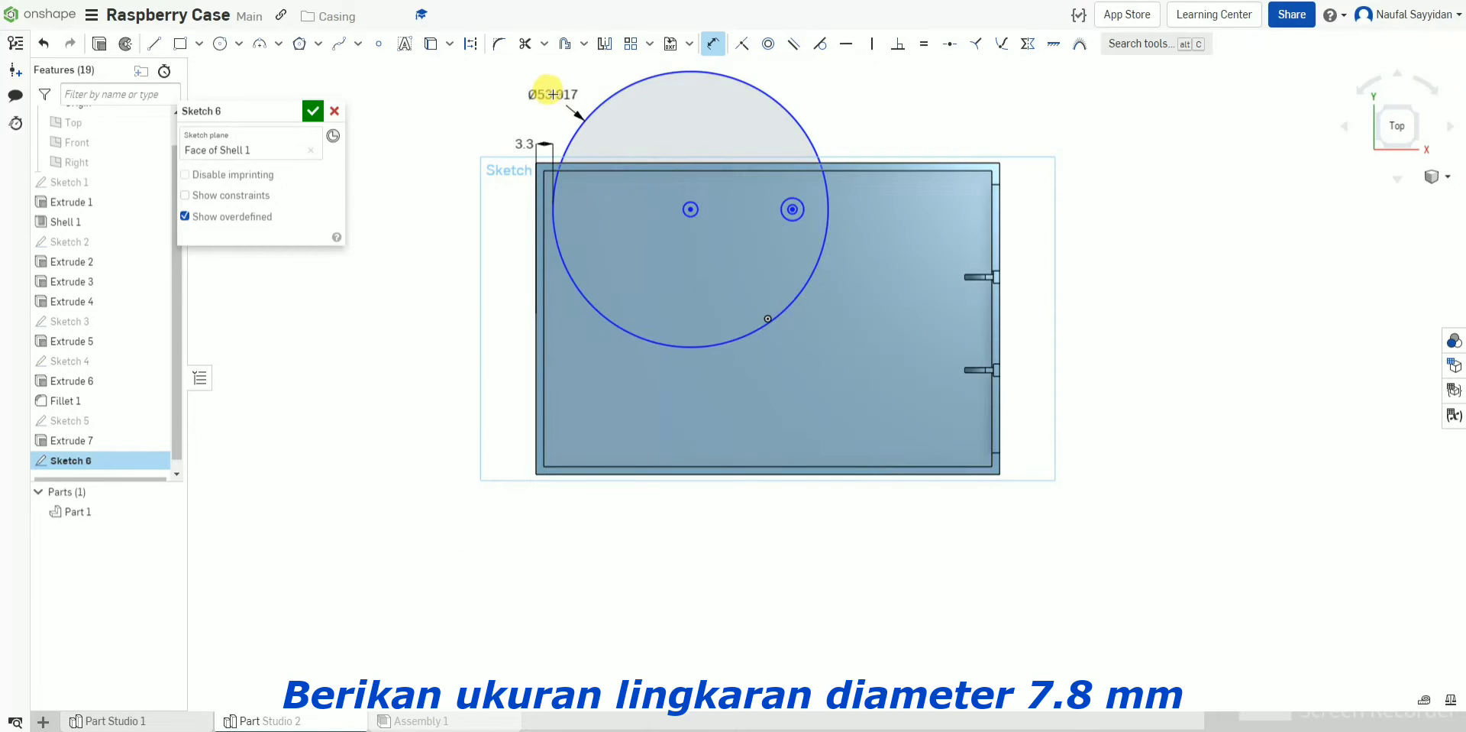
{"action": "left_click", "coordinate": [553, 94]}
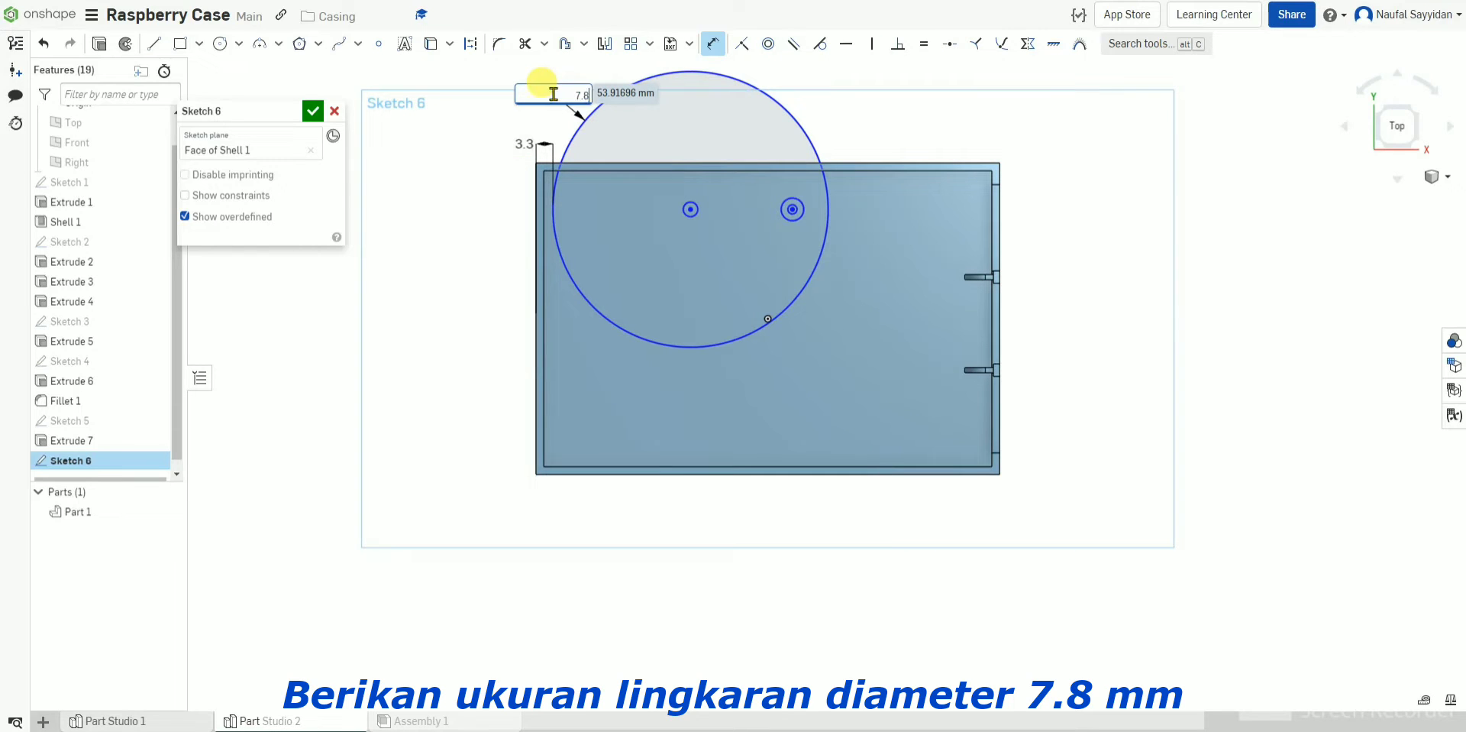
{"action": "key", "text": "Return"}
Step: Dimension the left pair's inner circle to a diameter of 5.4 mm
{"action": "scroll", "coordinate": [566, 160], "scroll_direction": "up", "scroll_amount": 4}
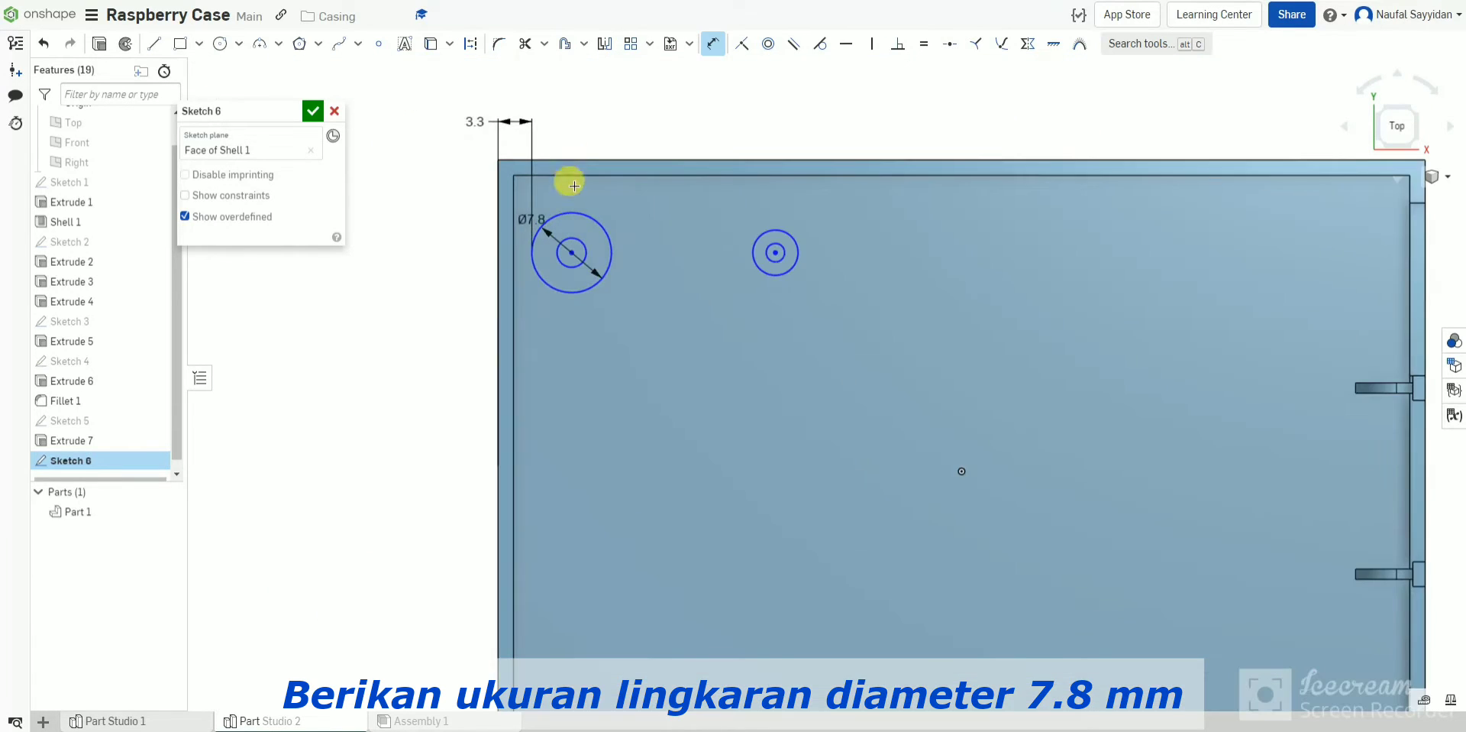
{"action": "scroll", "coordinate": [572, 217], "scroll_direction": "up", "scroll_amount": 2}
{"action": "left_click", "coordinate": [576, 242]}
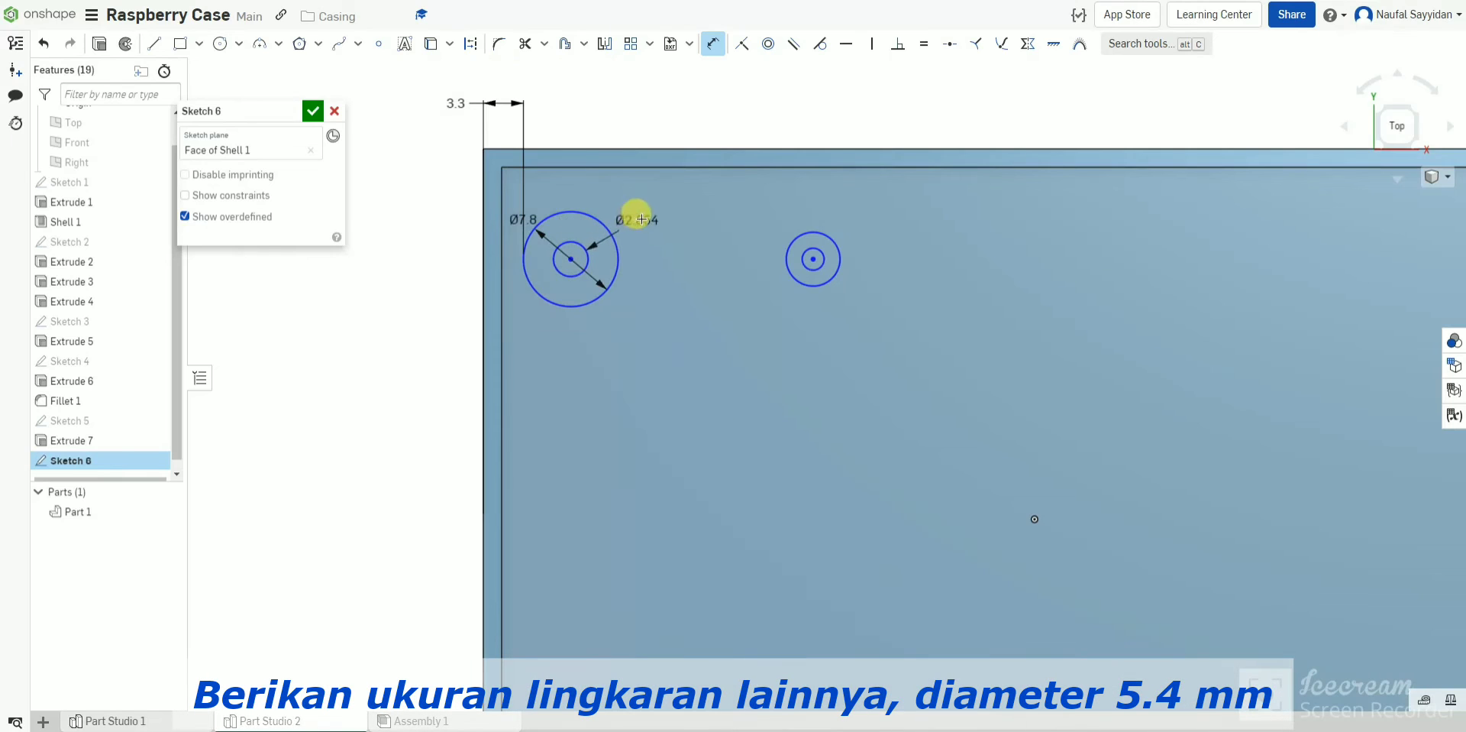
{"action": "left_click", "coordinate": [652, 220]}
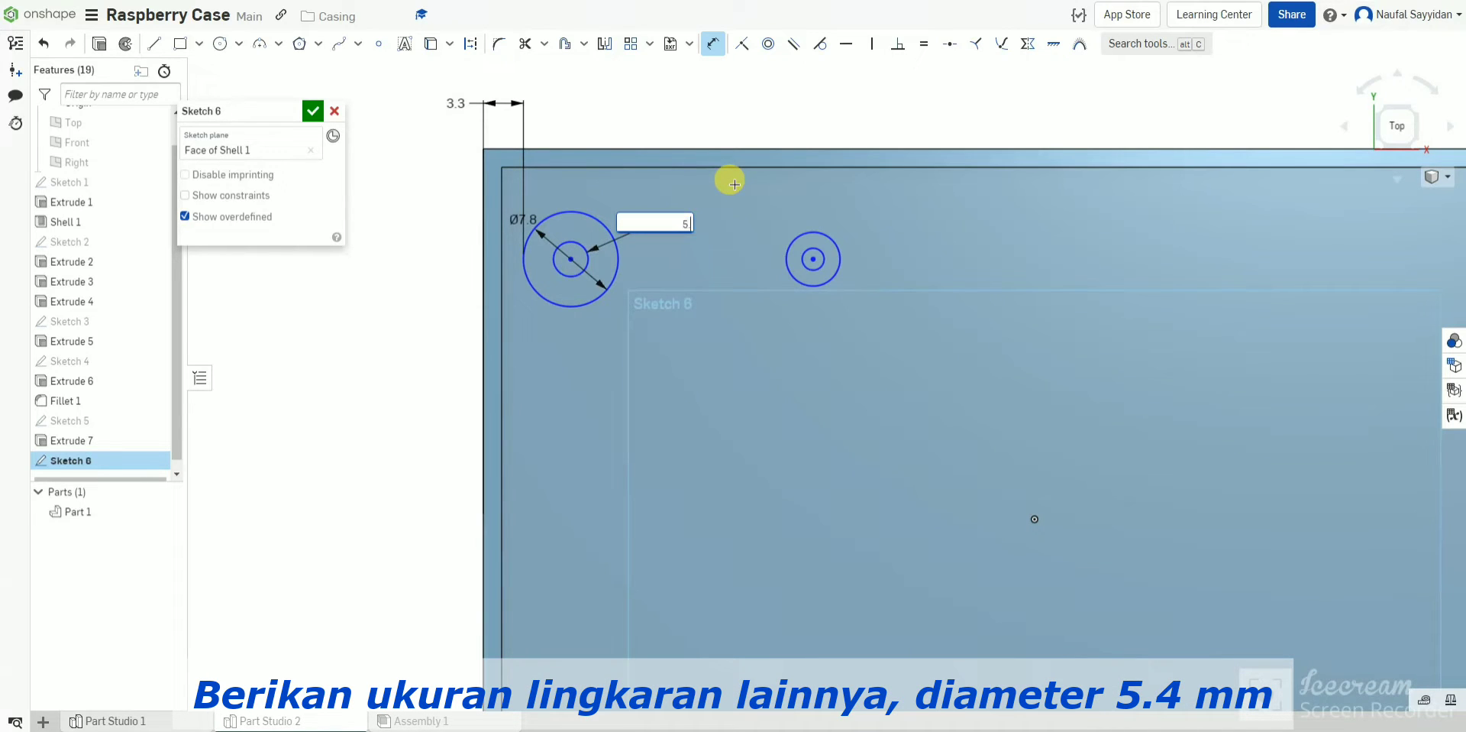
{"action": "key", "text": "Return"}
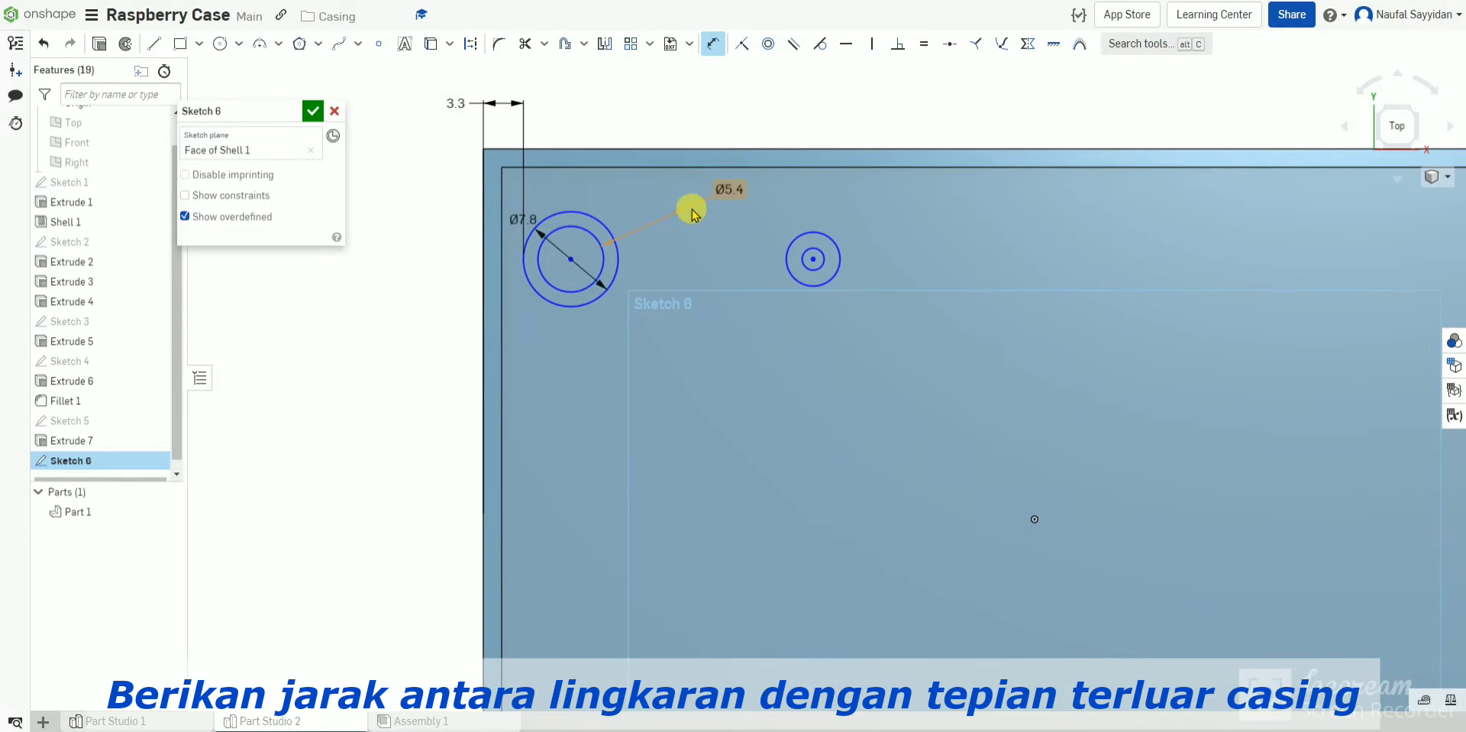
Step: Set the vertical distance between the left pair's outer circle and the casing's upper outer edge to 2 mm
{"action": "left_click", "coordinate": [572, 202]}
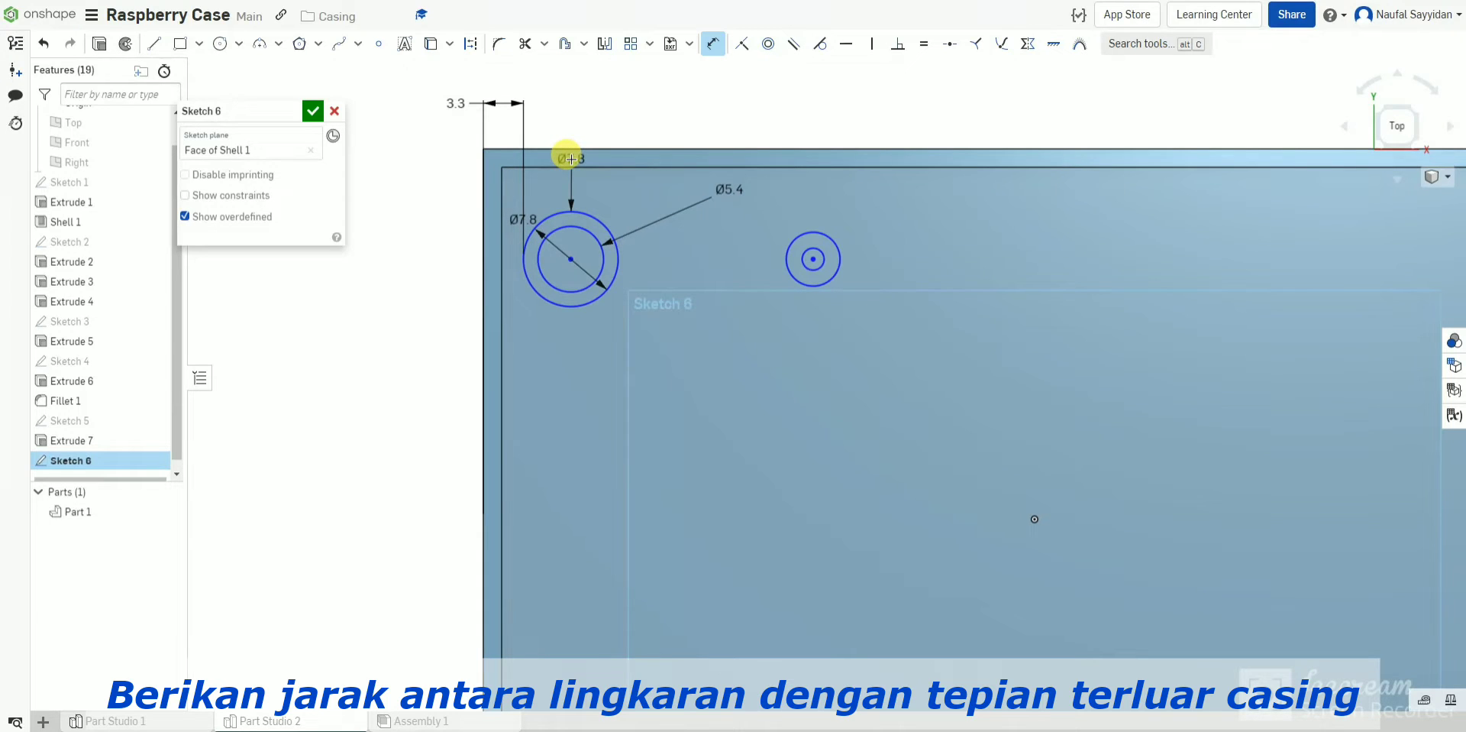
{"action": "left_click", "coordinate": [571, 159]}
{"action": "left_click", "coordinate": [620, 100]}
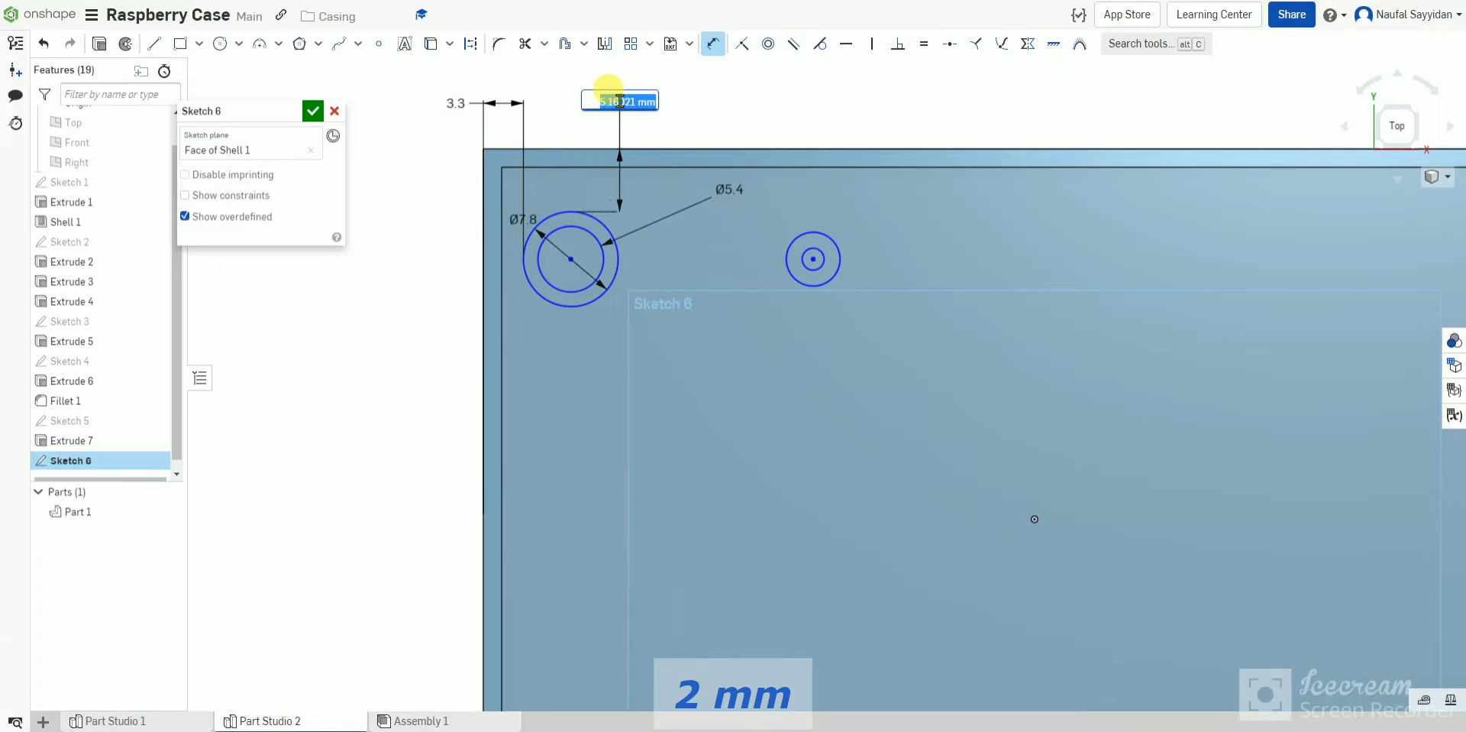
{"action": "type", "text": "2"}
{"action": "key", "text": "Return"}
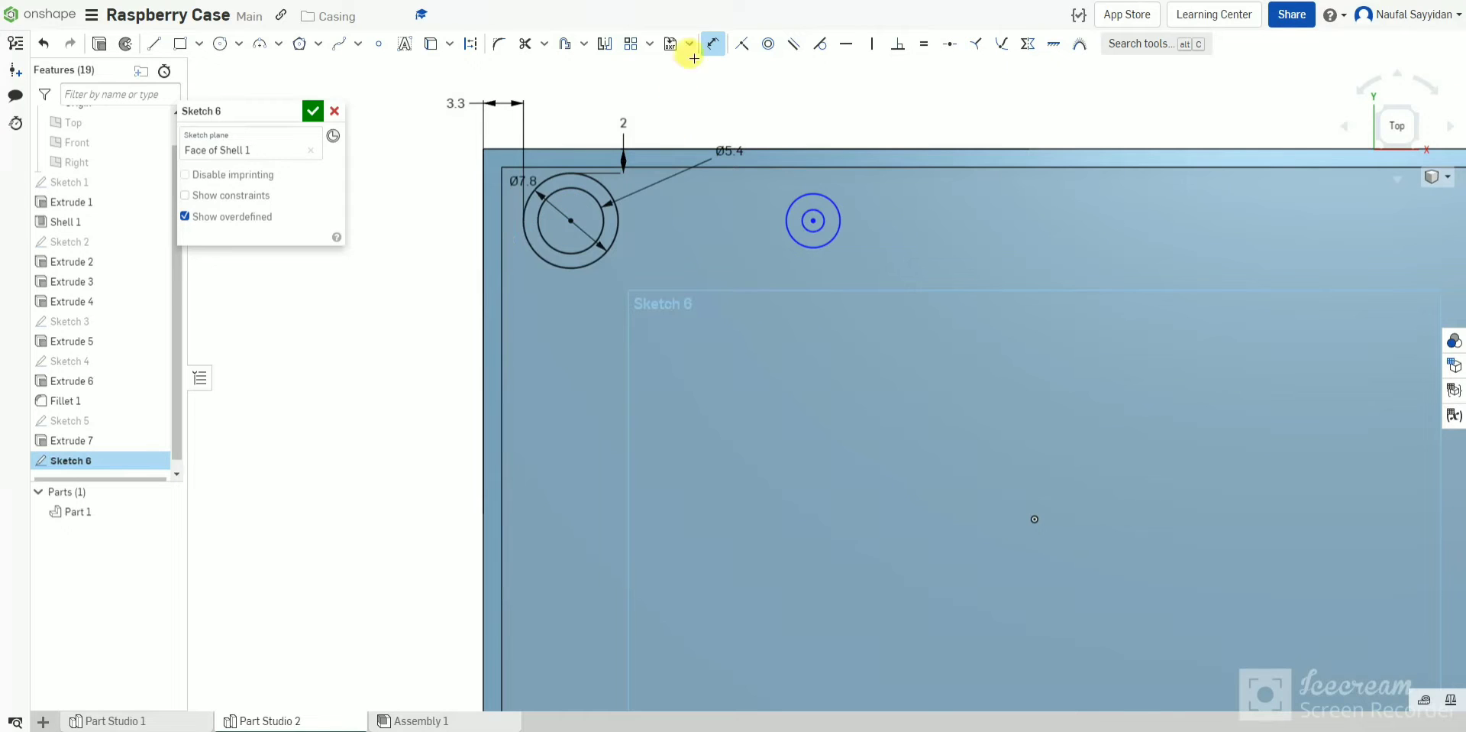
Step: Dimension the horizontal span from the left outer circle's far side to the right outer circle's far side as 65.7 mm
{"action": "left_click", "coordinate": [519, 222]}
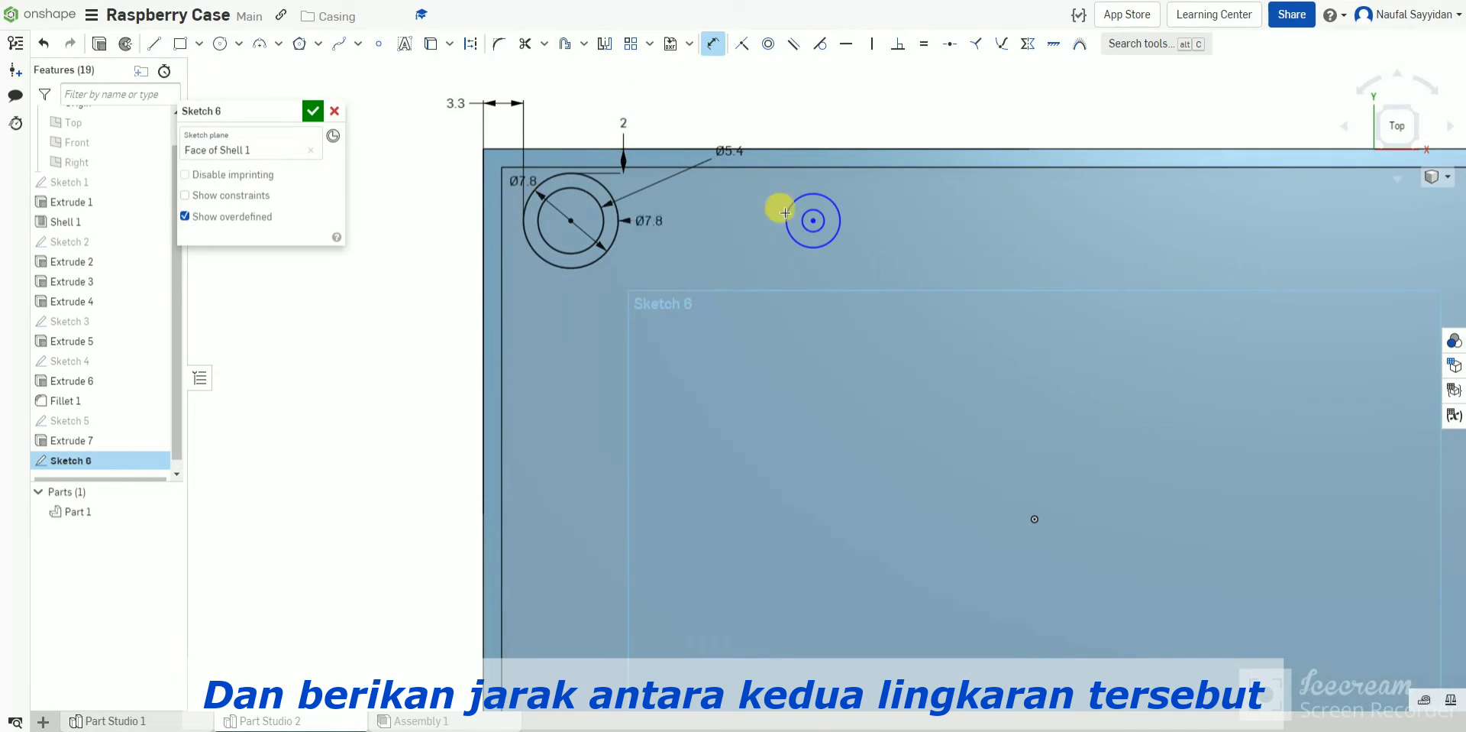
{"action": "left_click", "coordinate": [840, 223]}
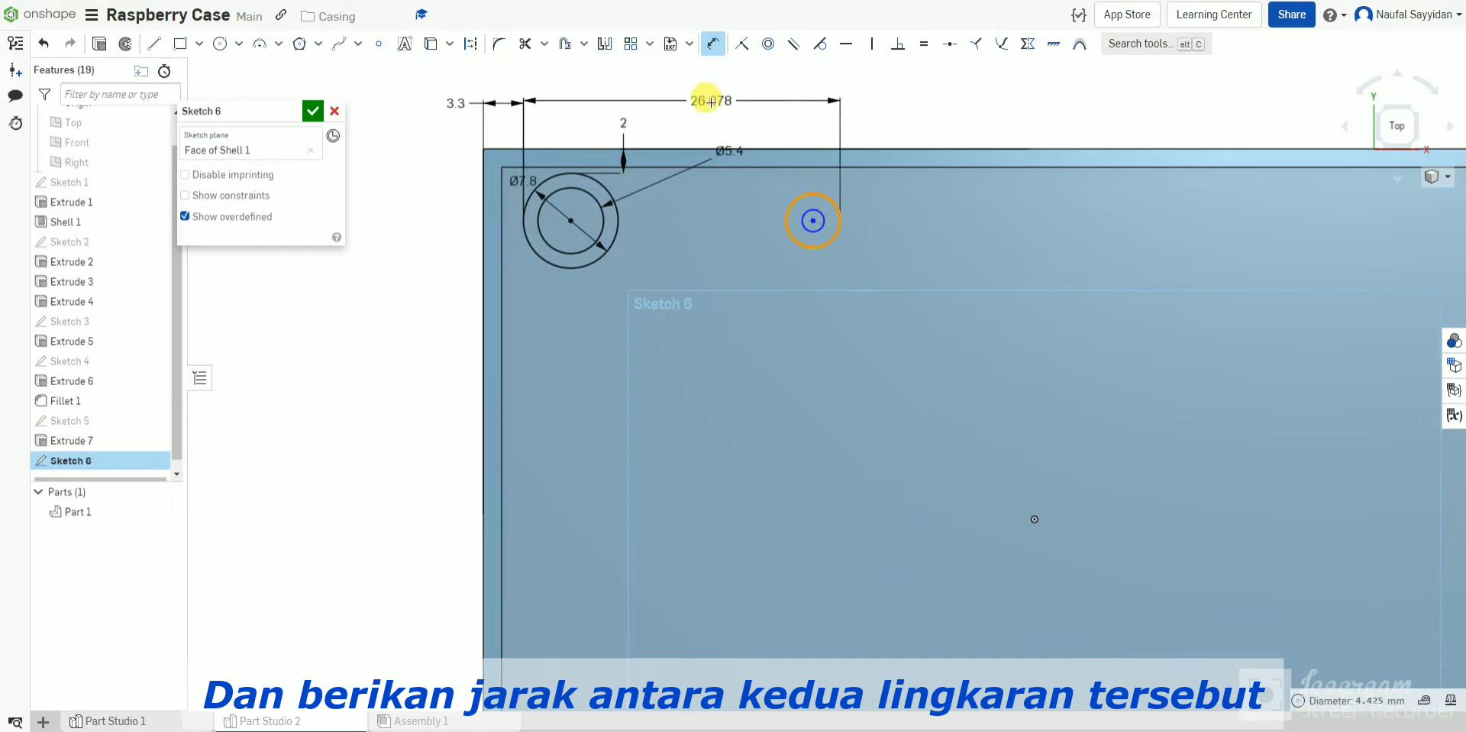
{"action": "left_click", "coordinate": [712, 103]}
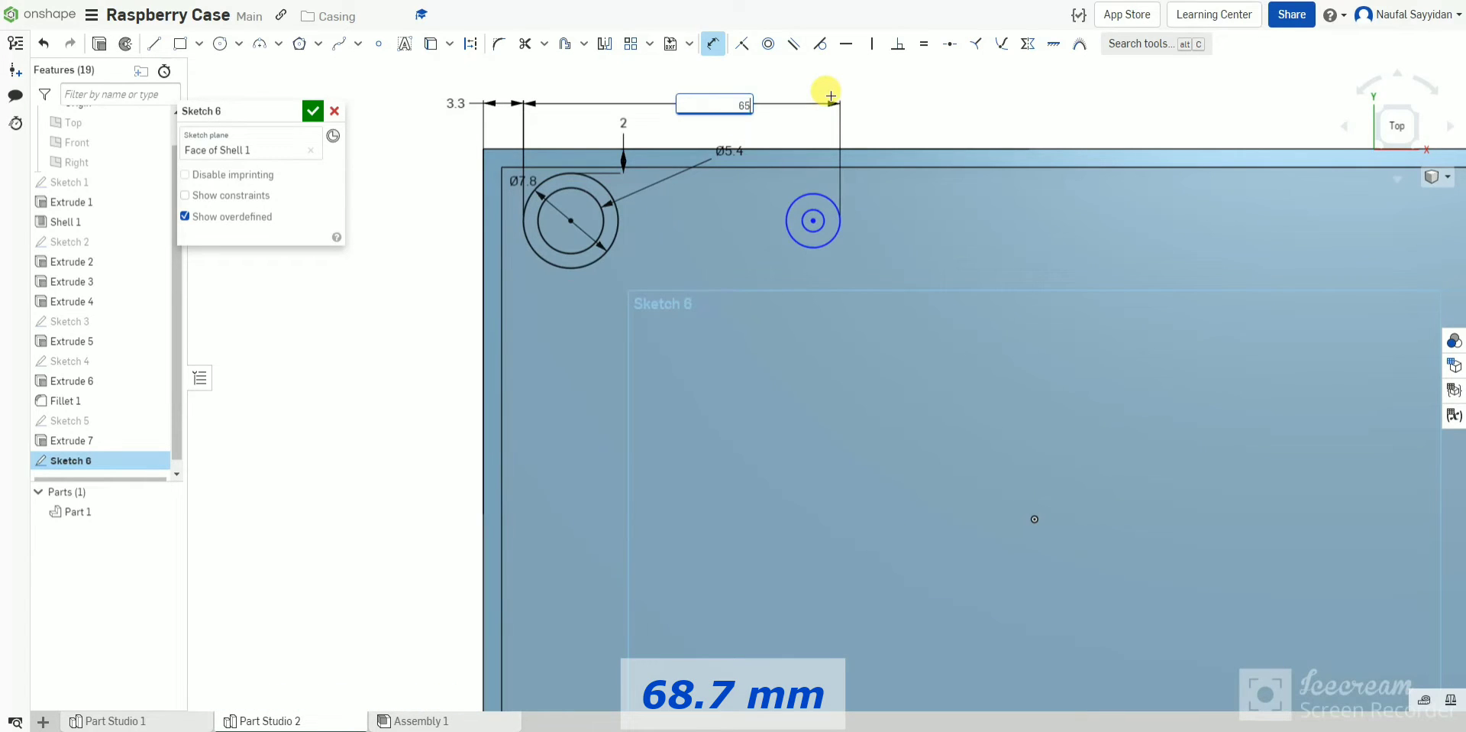
{"action": "type", "text": "65.7"}
{"action": "key", "text": "Return"}
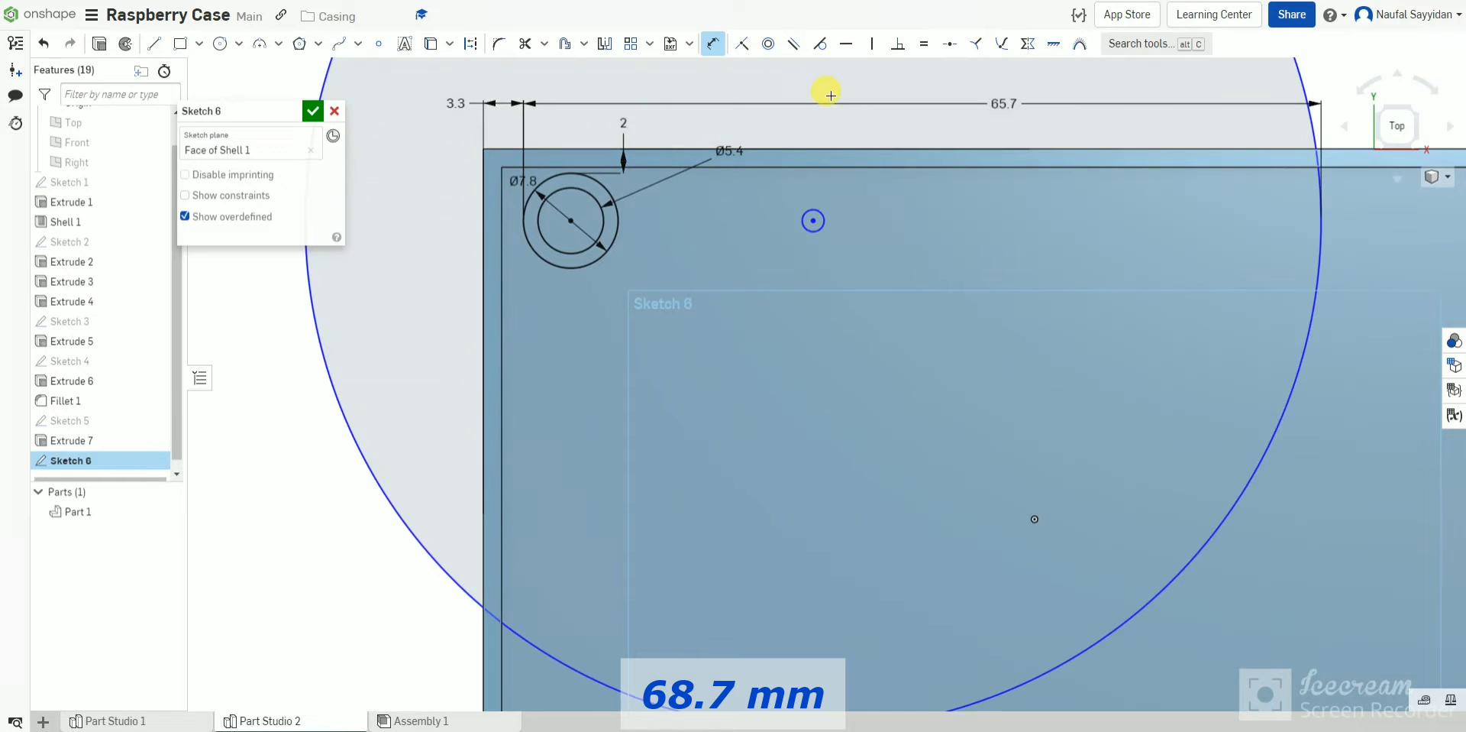
Step: Apply an Equal constraint between the right pair's outer circle and the 7.8 mm circle
{"action": "scroll", "coordinate": [831, 96], "scroll_direction": "down", "scroll_amount": 4}
{"action": "scroll", "coordinate": [840, 126], "scroll_direction": "down", "scroll_amount": 5}
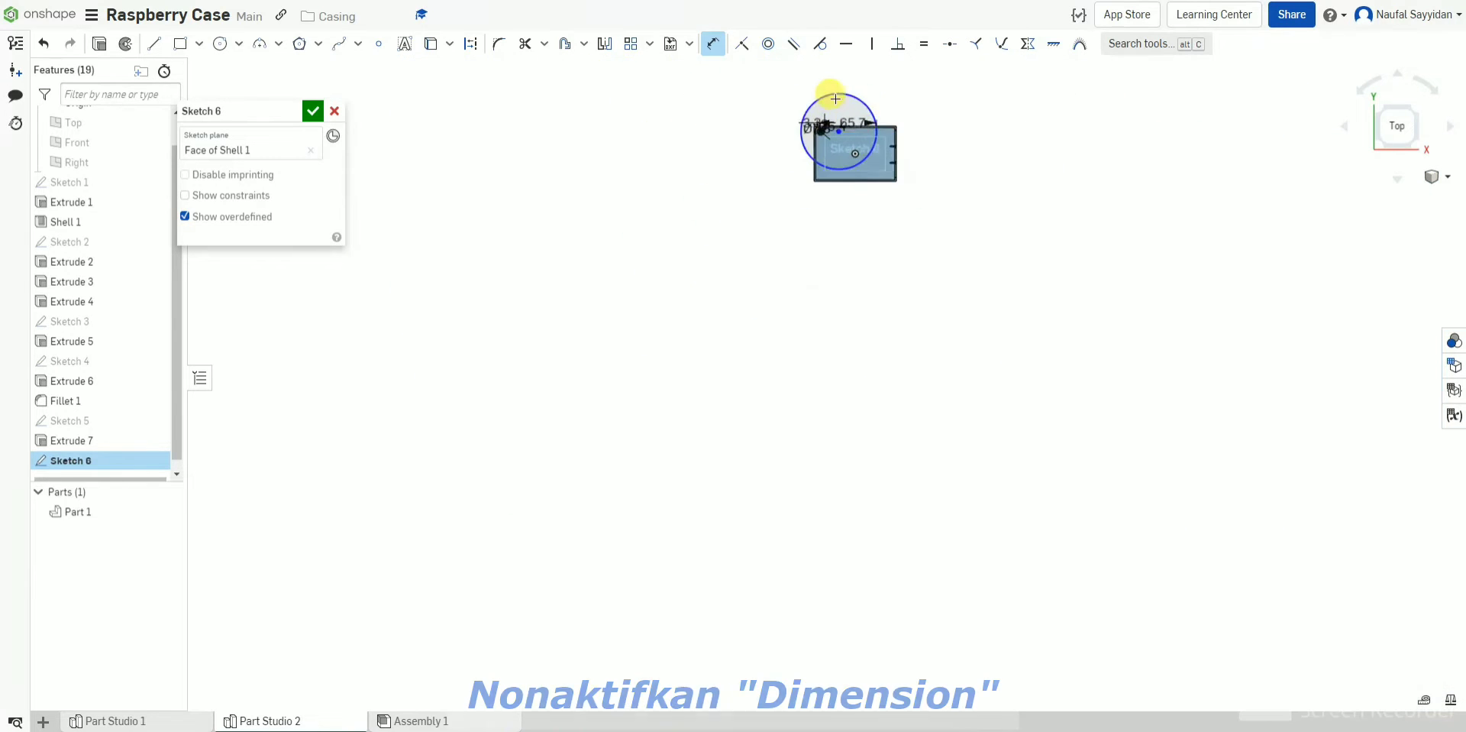
{"action": "scroll", "coordinate": [832, 86], "scroll_direction": "up", "scroll_amount": 4}
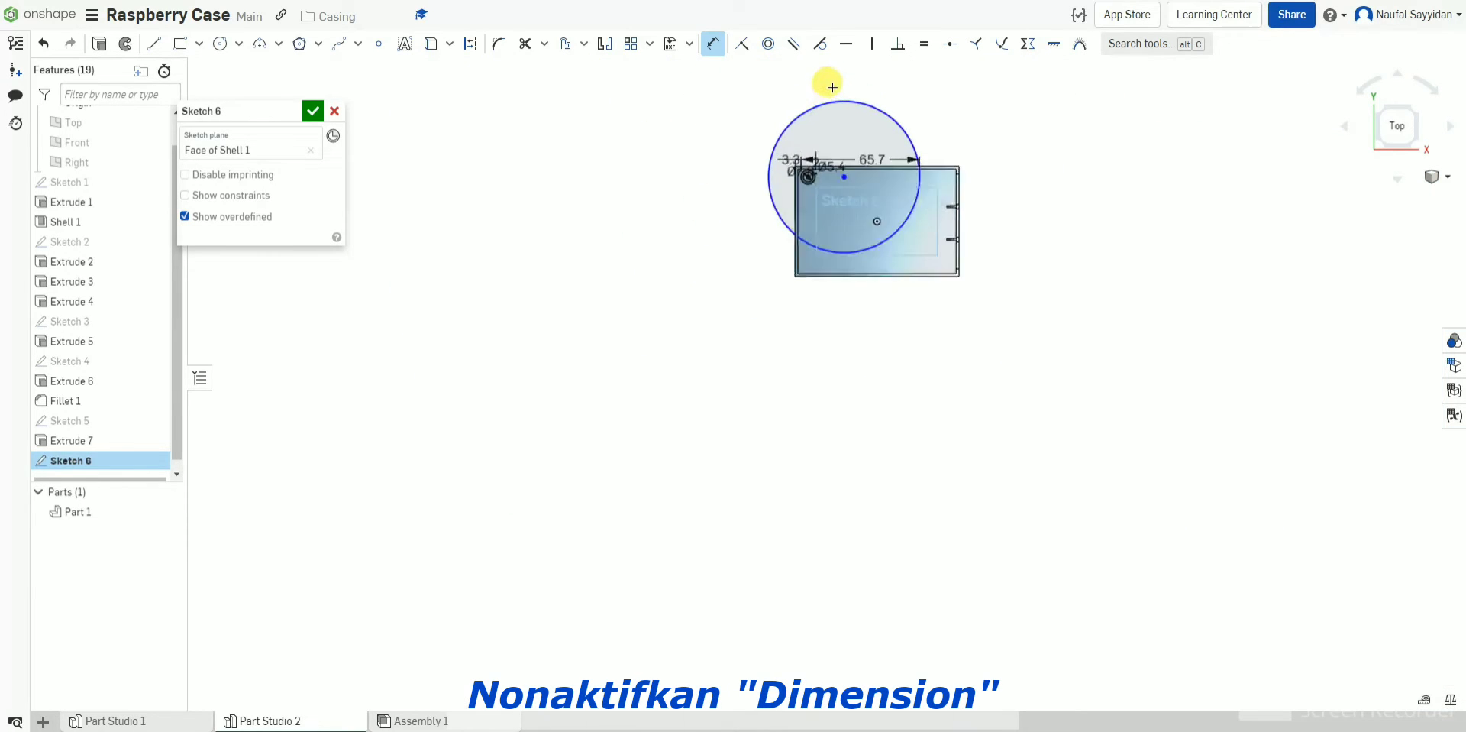
{"action": "left_click", "coordinate": [714, 47]}
{"action": "left_click", "coordinate": [868, 108]}
{"action": "left_click", "coordinate": [800, 228]}
{"action": "scroll", "coordinate": [800, 232], "scroll_direction": "up", "scroll_amount": 3}
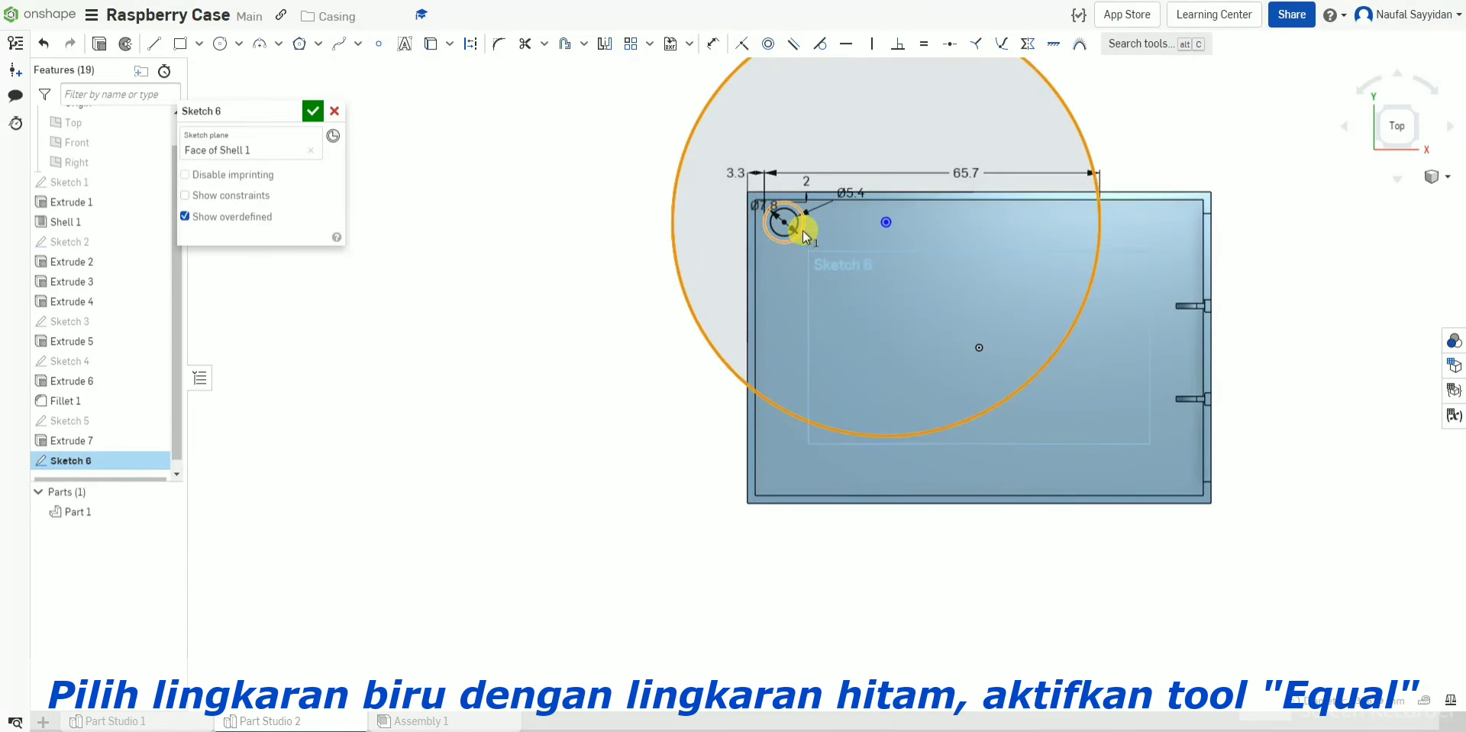
{"action": "key", "text": "e"}
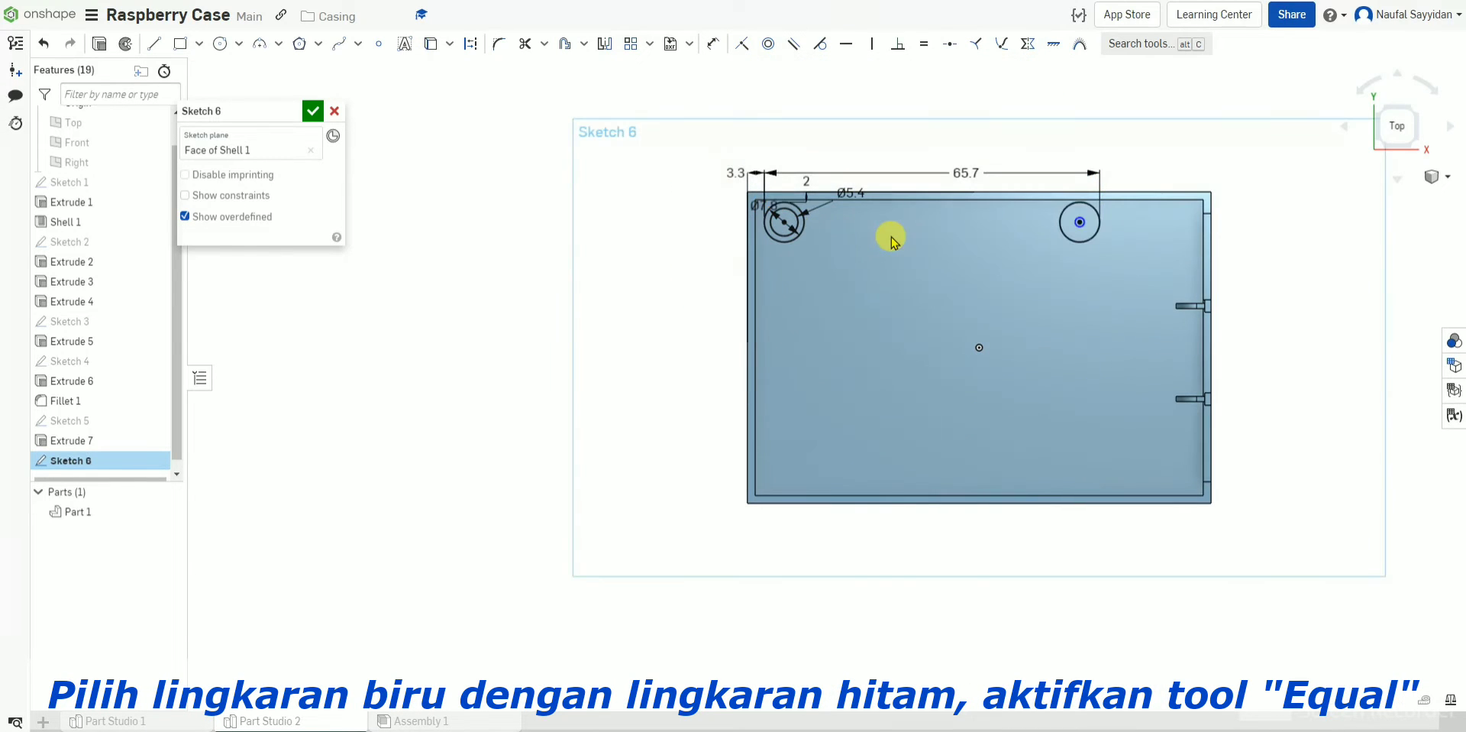
Step: Apply an Equal constraint between the right pair's inner circle and the 5.4 mm circle
{"action": "scroll", "coordinate": [1081, 229], "scroll_direction": "up", "scroll_amount": 3}
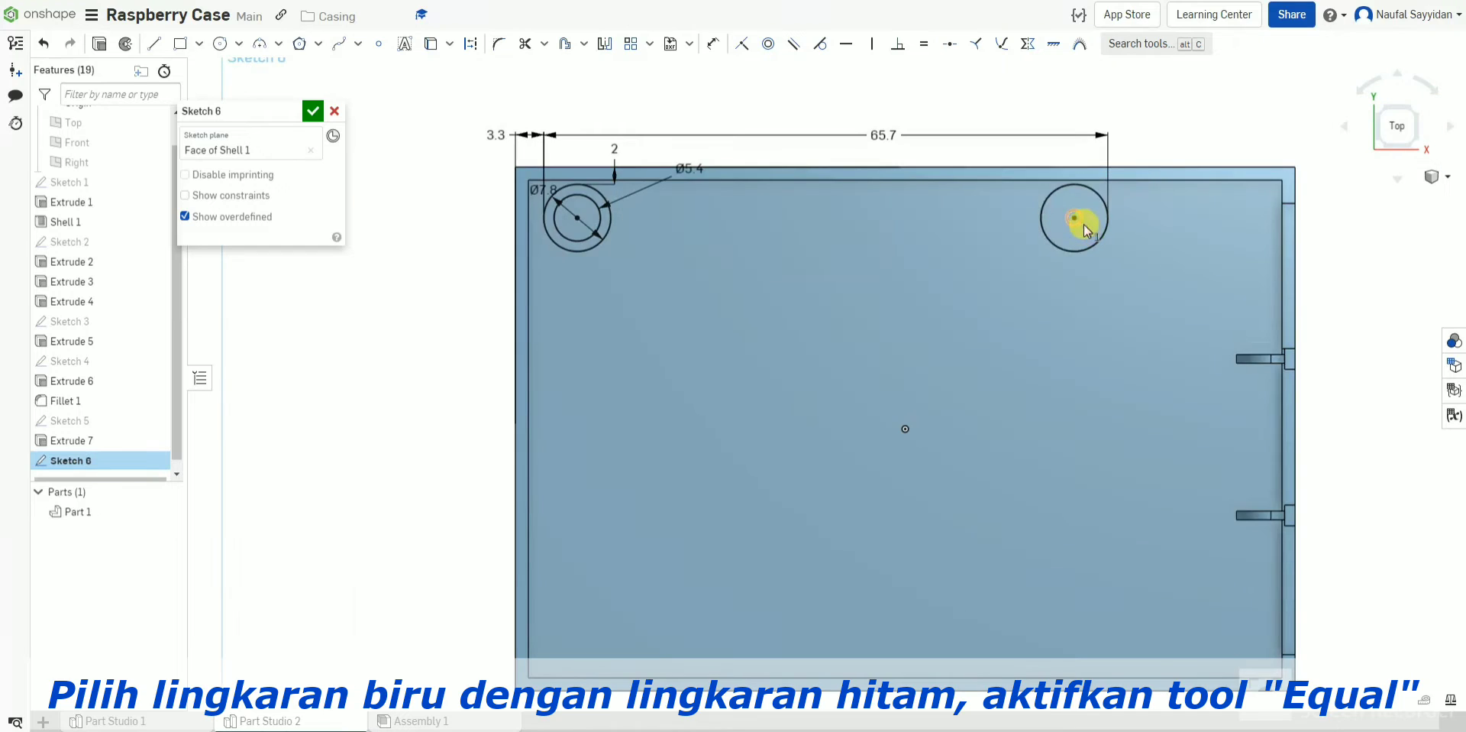
{"action": "left_click", "coordinate": [1077, 221]}
{"action": "left_click", "coordinate": [599, 227]}
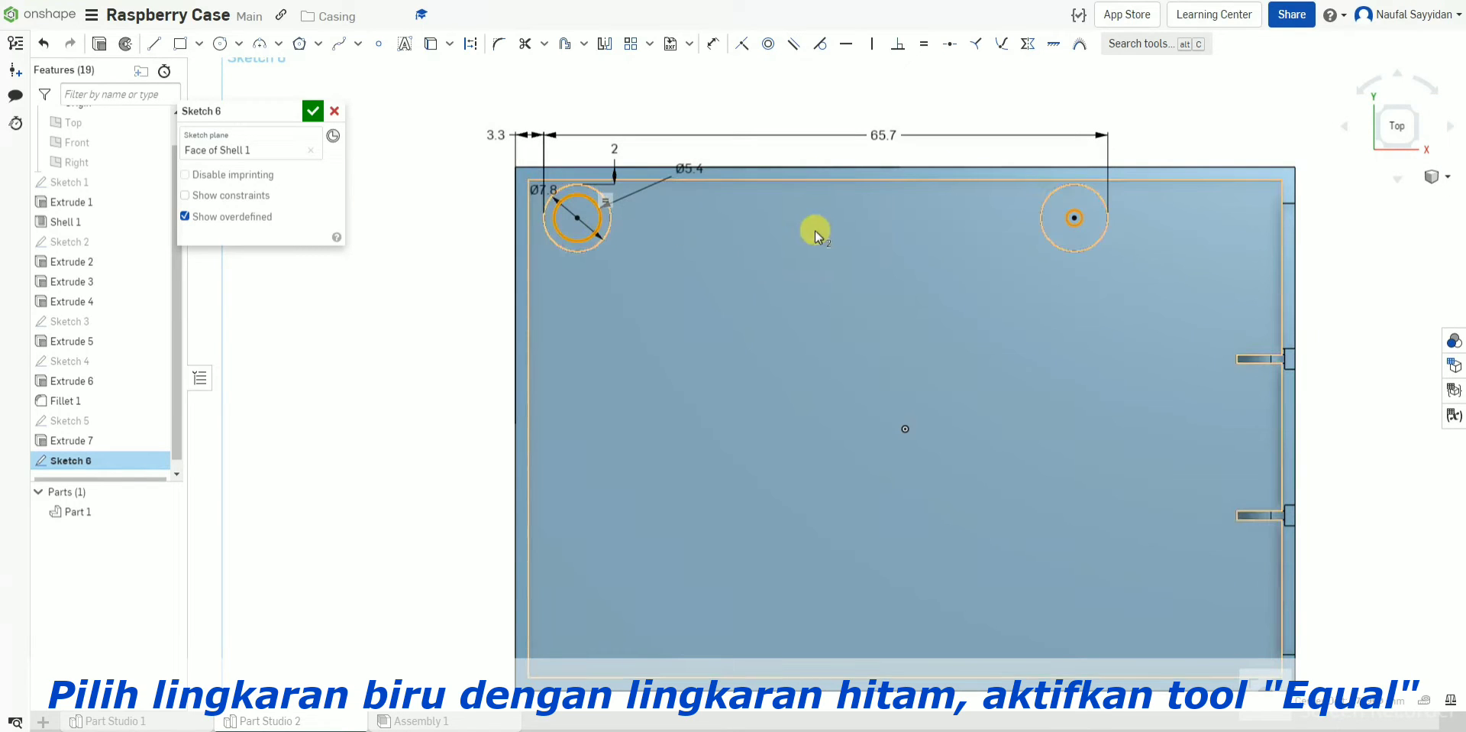
{"action": "key", "text": "e"}
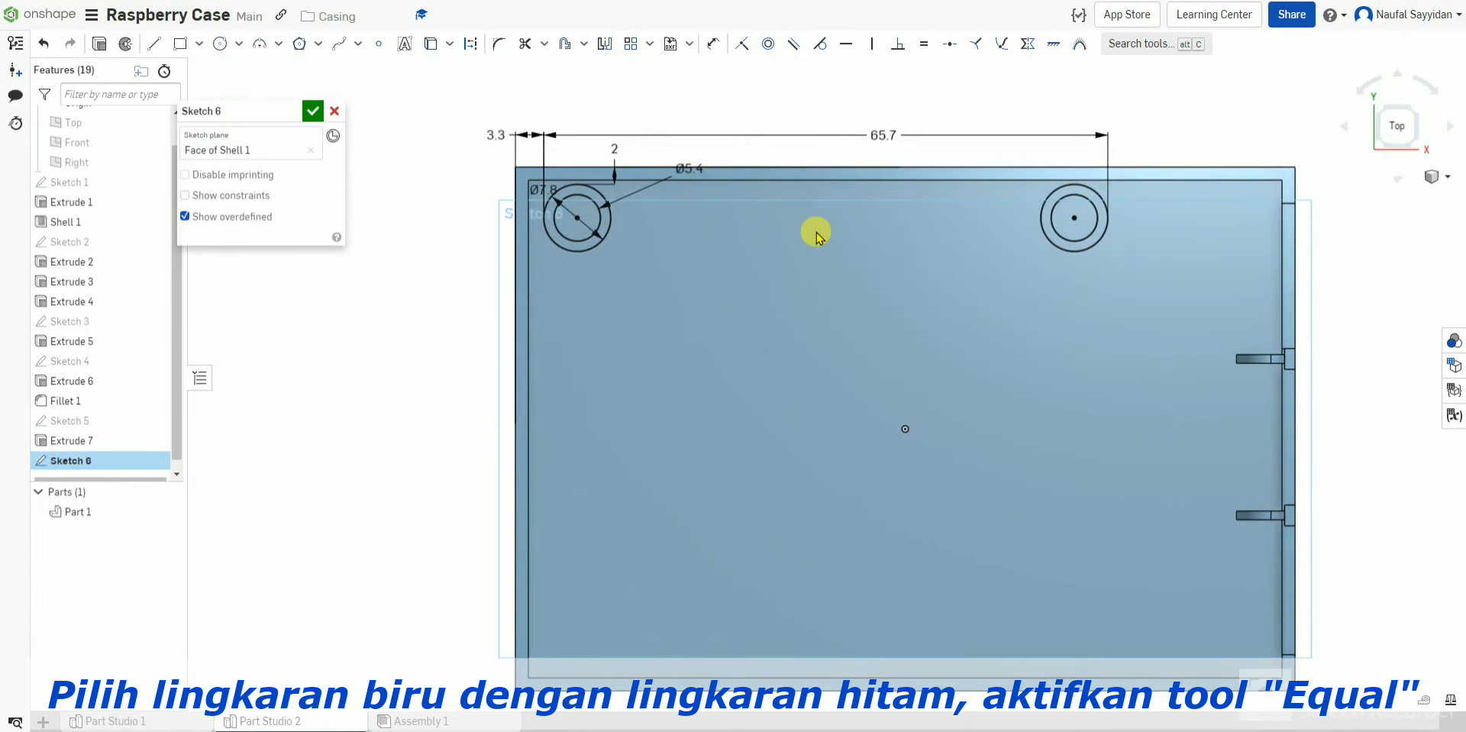
Step: Mirror both pairs of concentric circles about the Front plane within the sketch
{"action": "left_click", "coordinate": [605, 44]}
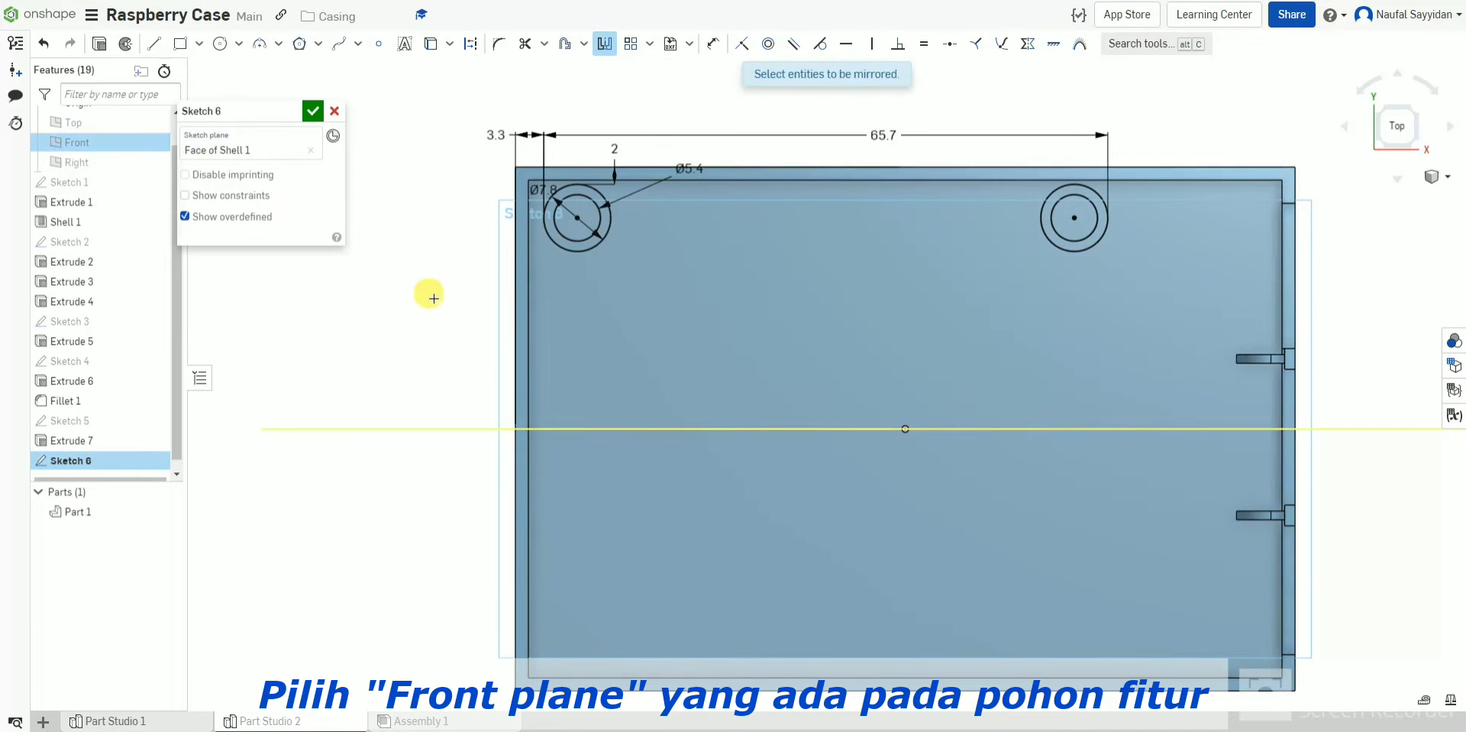
{"action": "left_click_drag", "start_coordinate": [461, 305], "coordinate": [1231, 144]}
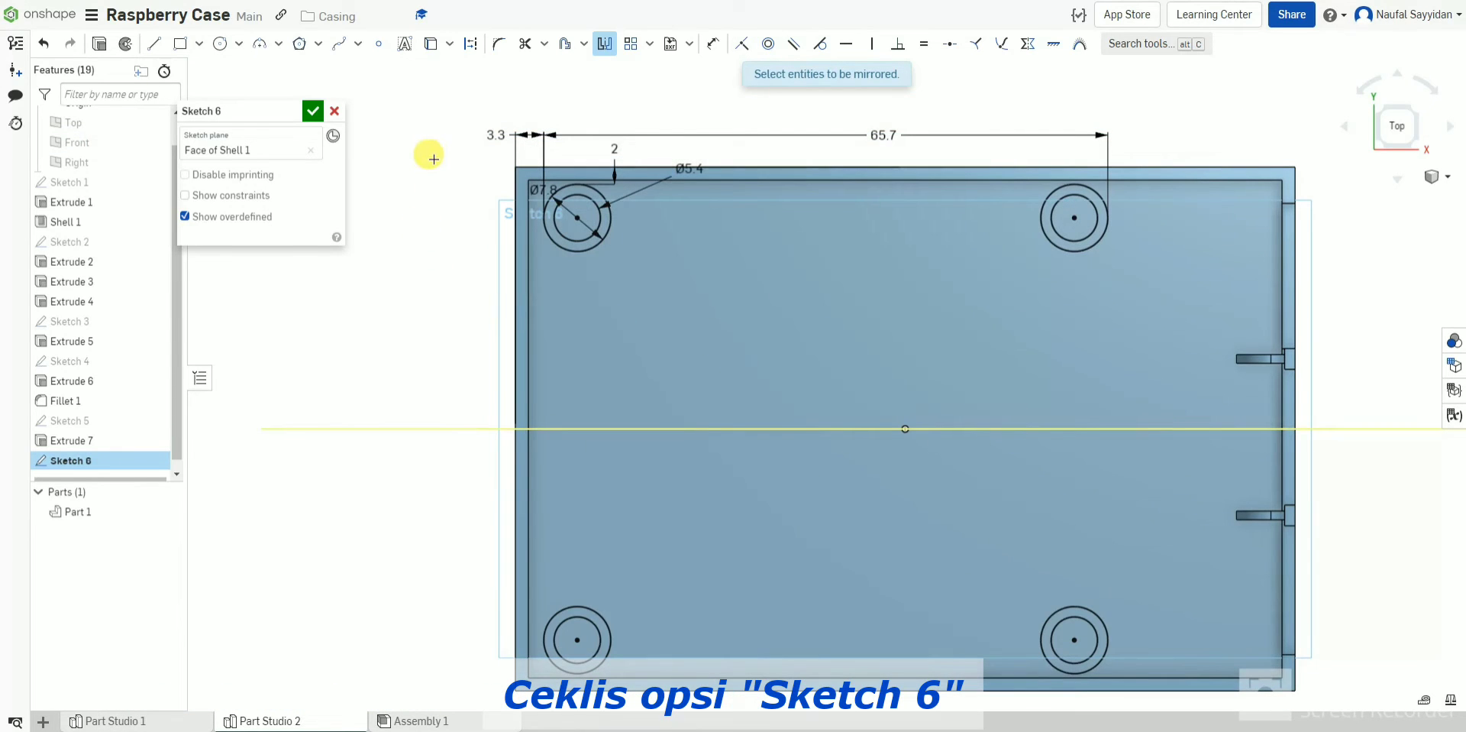
Step: Finish the sketch and extrude the four ring regions between the concentric circles 2 mm, adding them to the casing
{"action": "left_click", "coordinate": [314, 111]}
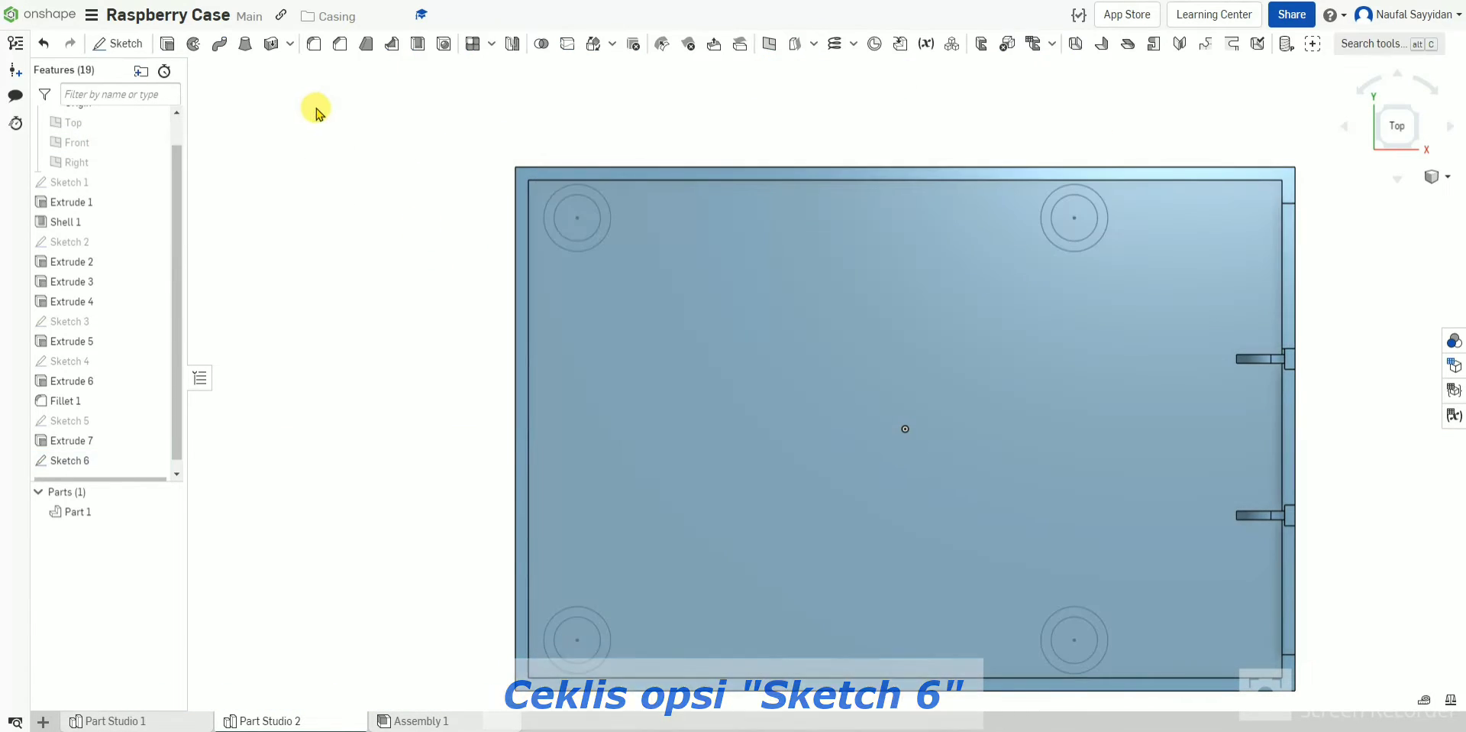
{"action": "left_click", "coordinate": [167, 46]}
{"action": "left_click", "coordinate": [602, 216]}
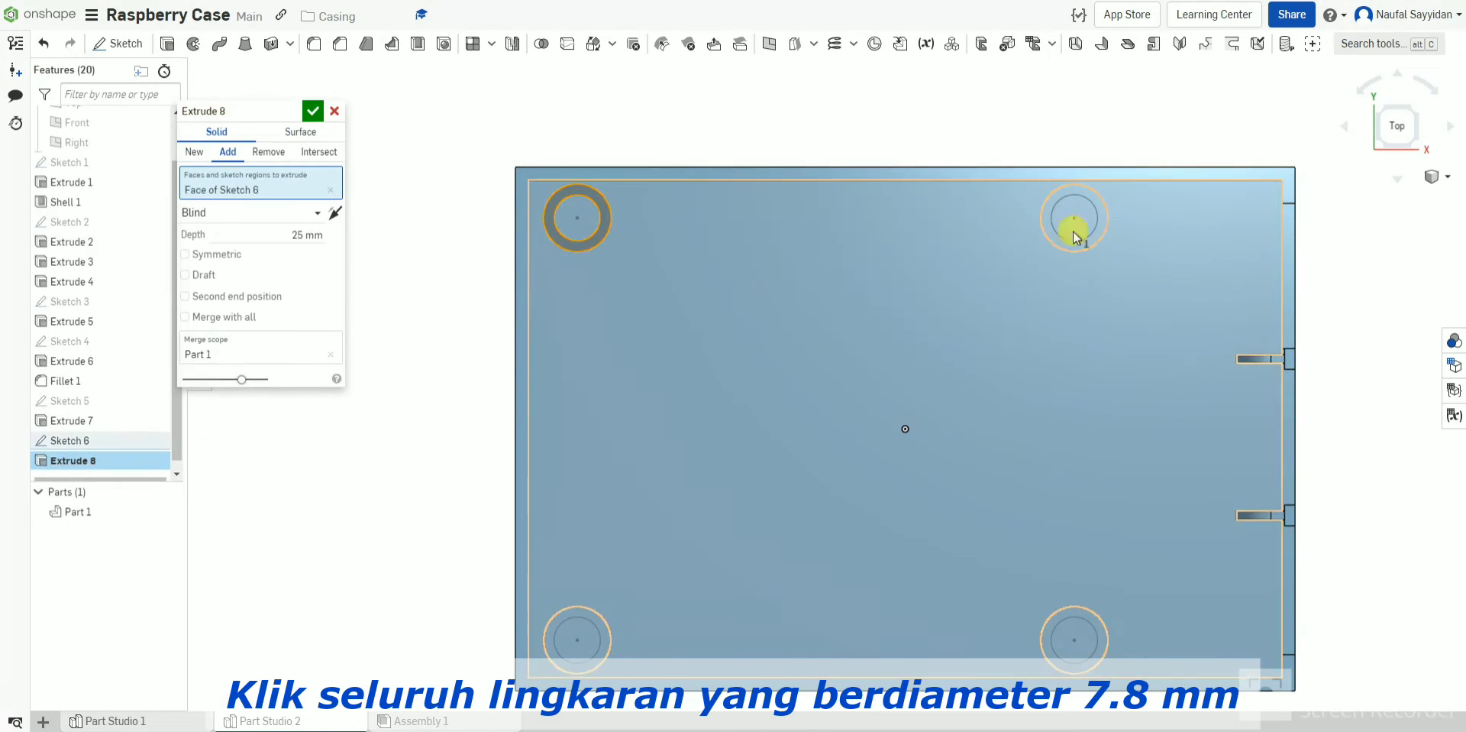
{"action": "left_click", "coordinate": [1103, 227]}
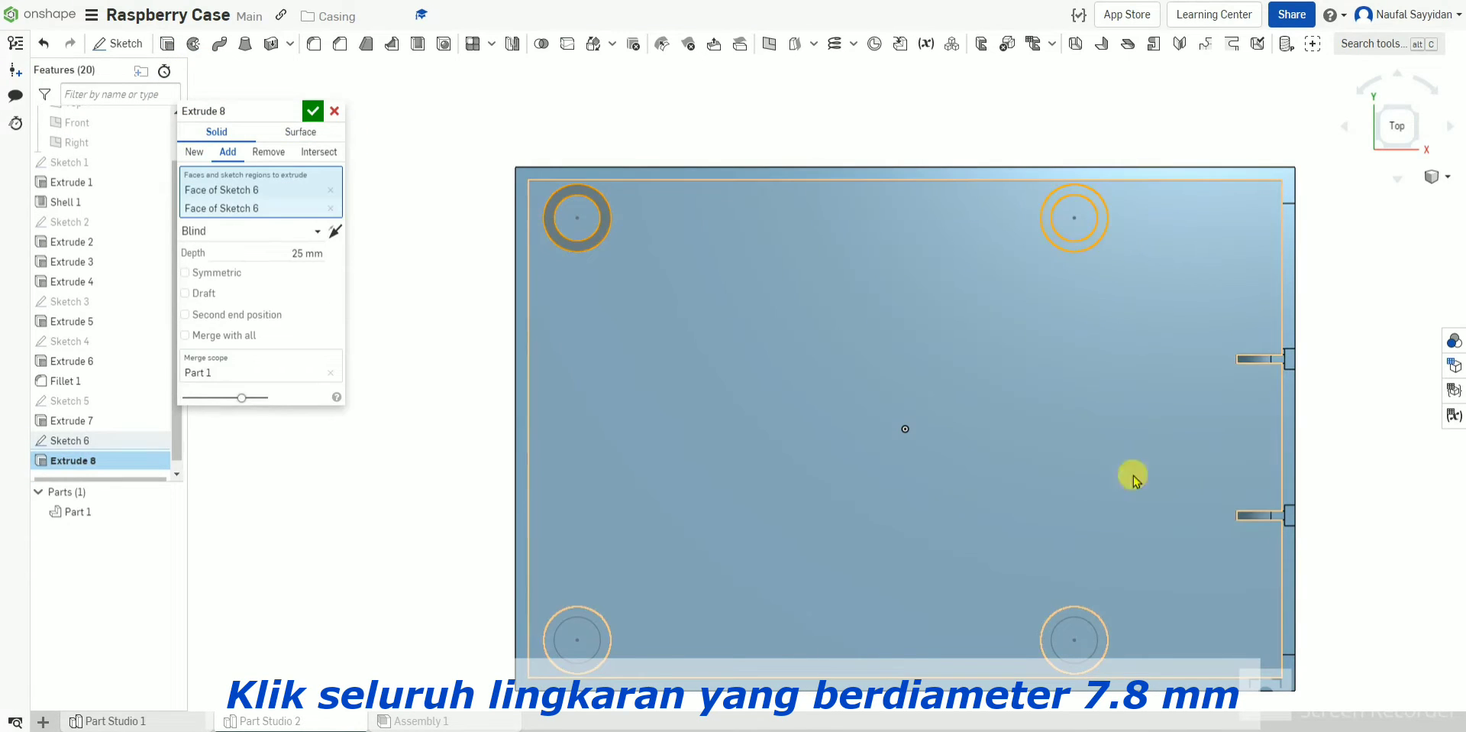
{"action": "left_click", "coordinate": [1096, 634]}
{"action": "left_click", "coordinate": [603, 640]}
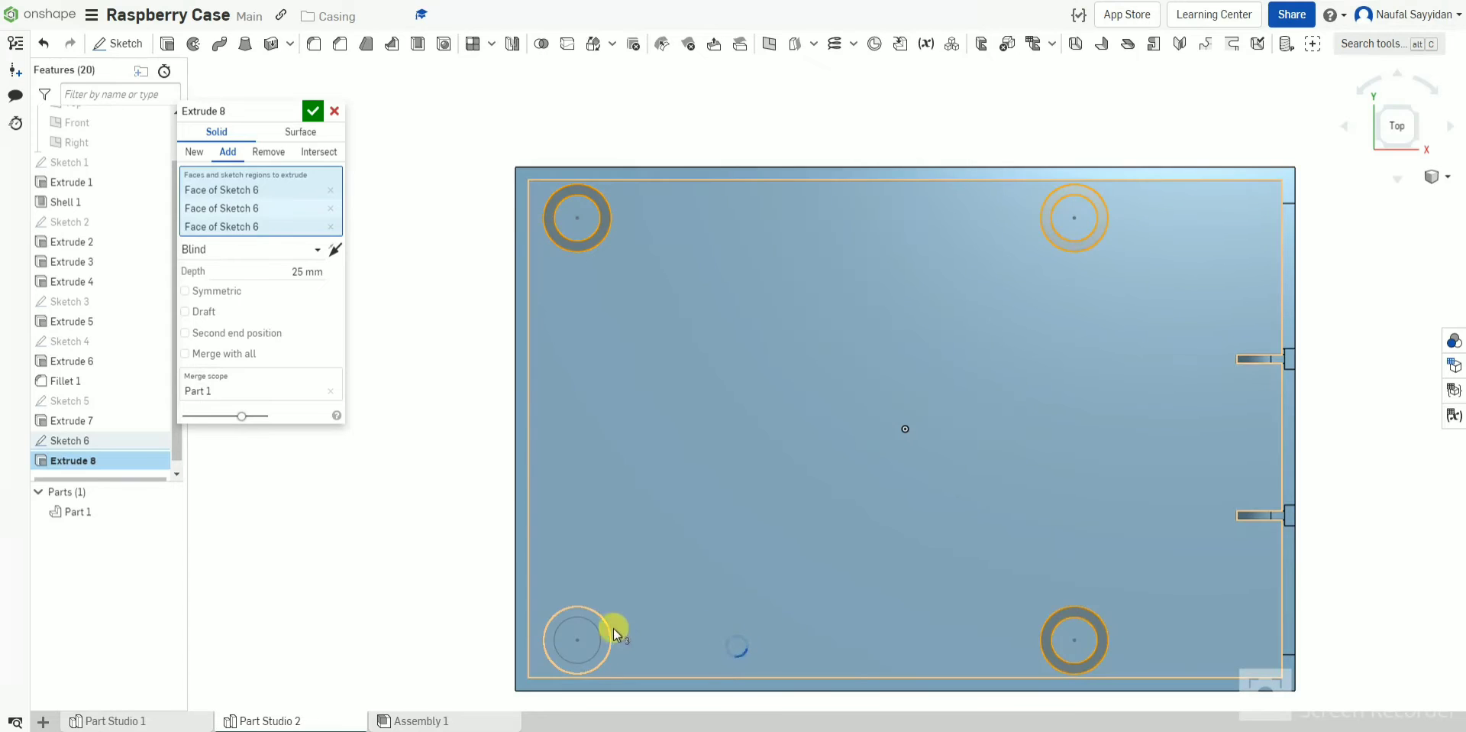
{"action": "right_click_drag", "start_coordinate": [763, 607], "coordinate": [764, 594]}
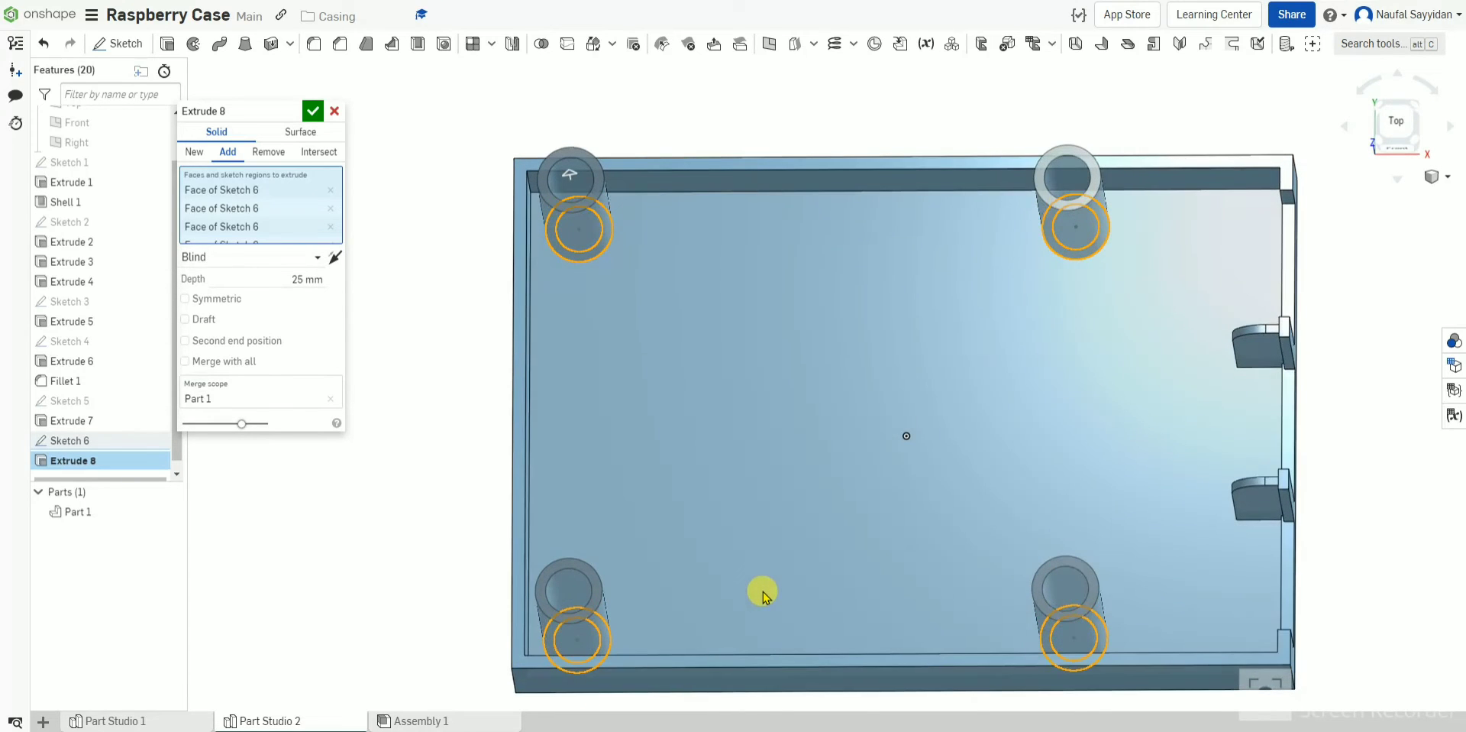
{"action": "left_click", "coordinate": [292, 278]}
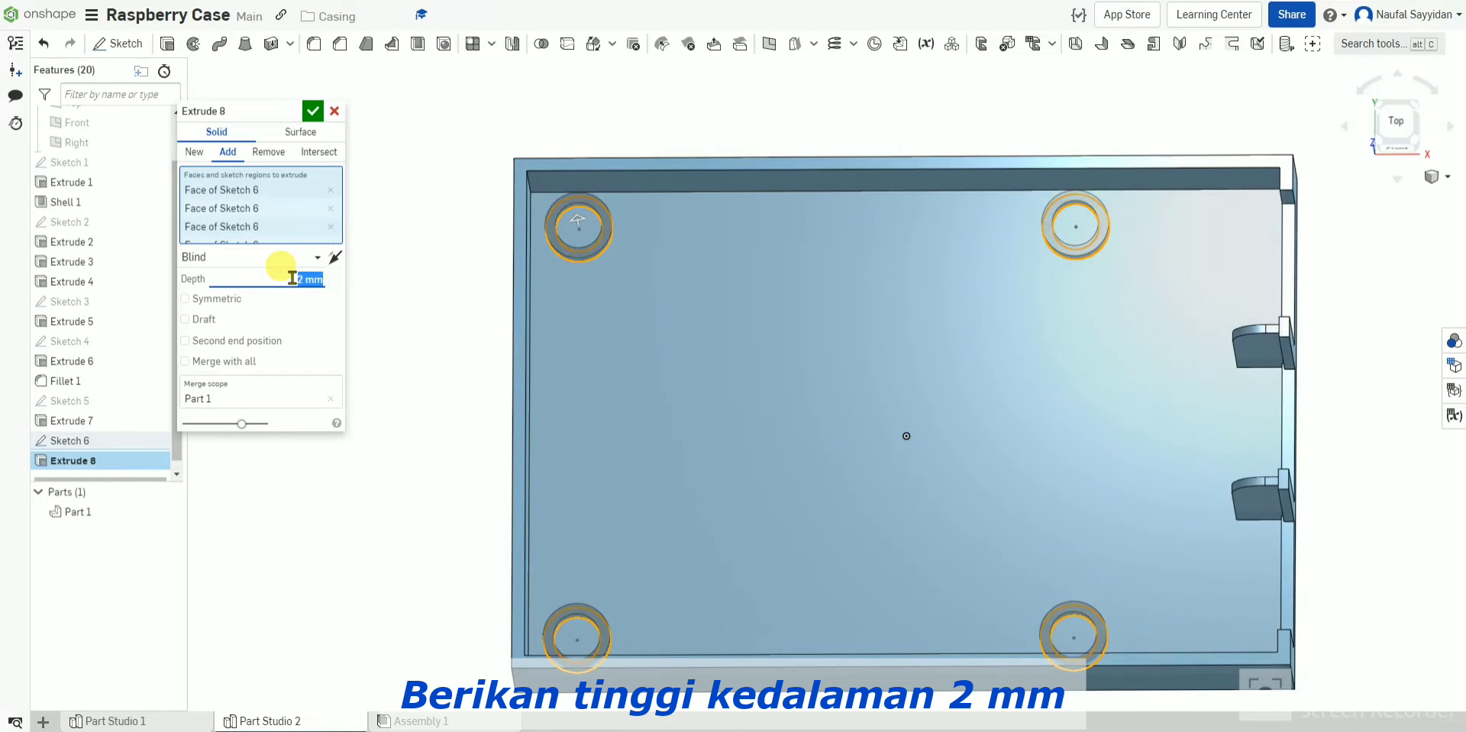
{"action": "left_click", "coordinate": [312, 113]}
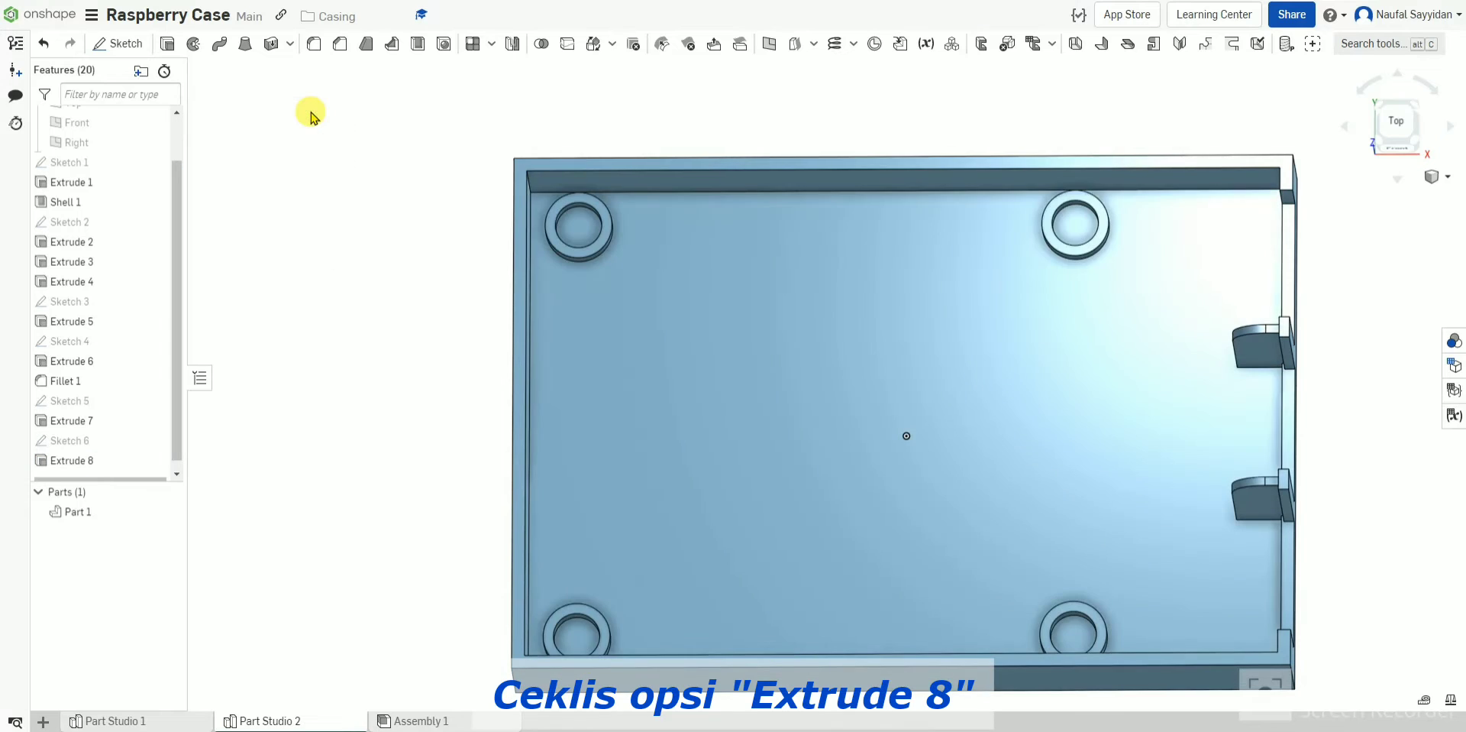
Step: Extrude the four circular floor faces inside the rings 19 mm as posts, adding them to the casing
{"action": "left_click", "coordinate": [168, 44]}
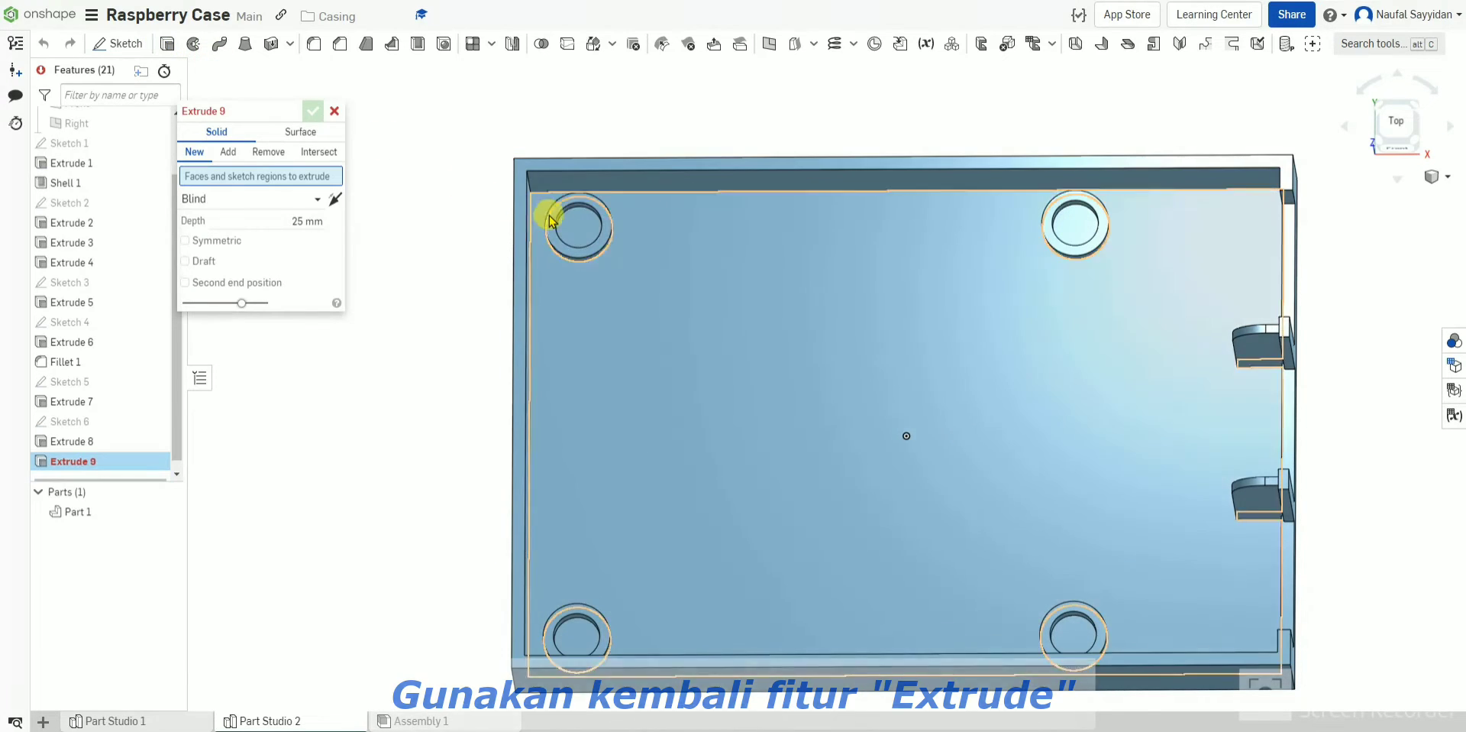
{"action": "left_click", "coordinate": [575, 227]}
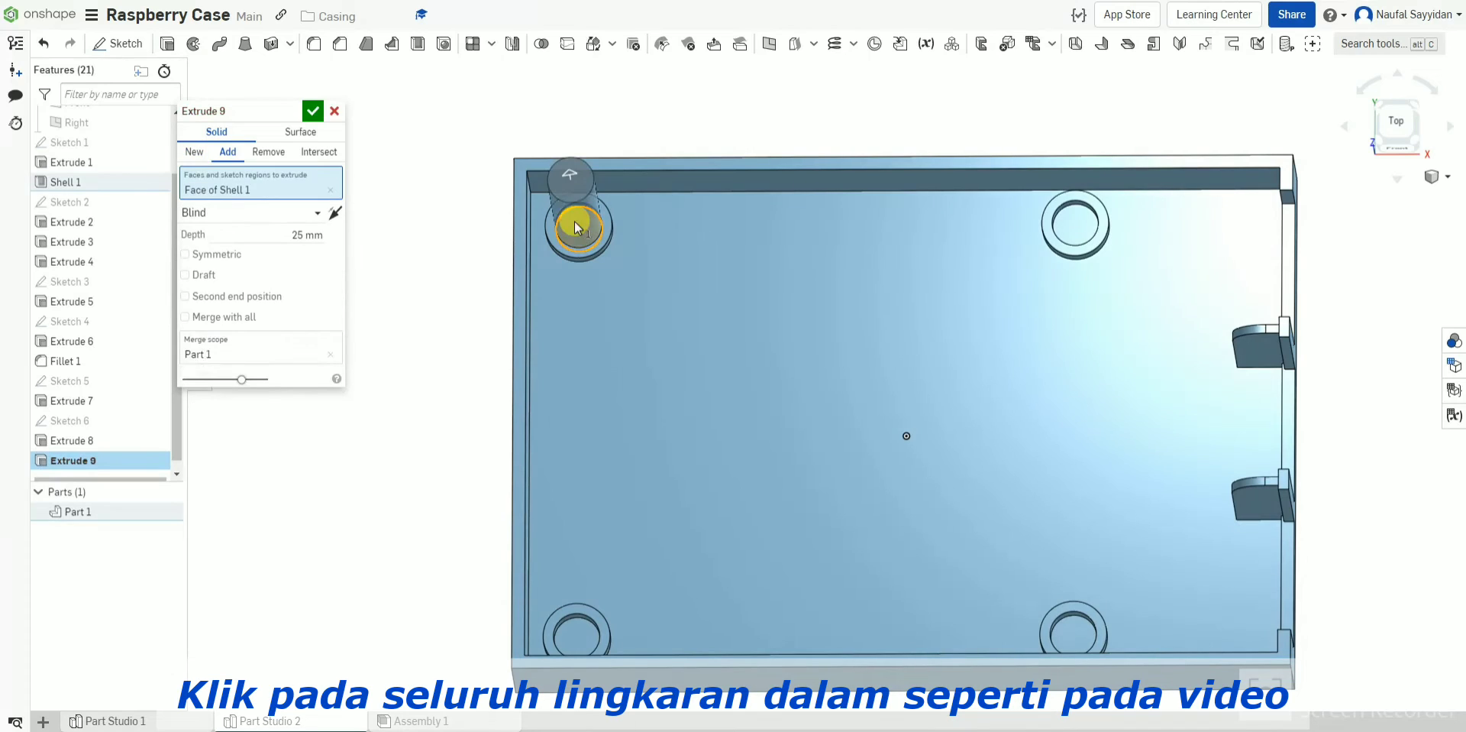
{"action": "left_click", "coordinate": [570, 634]}
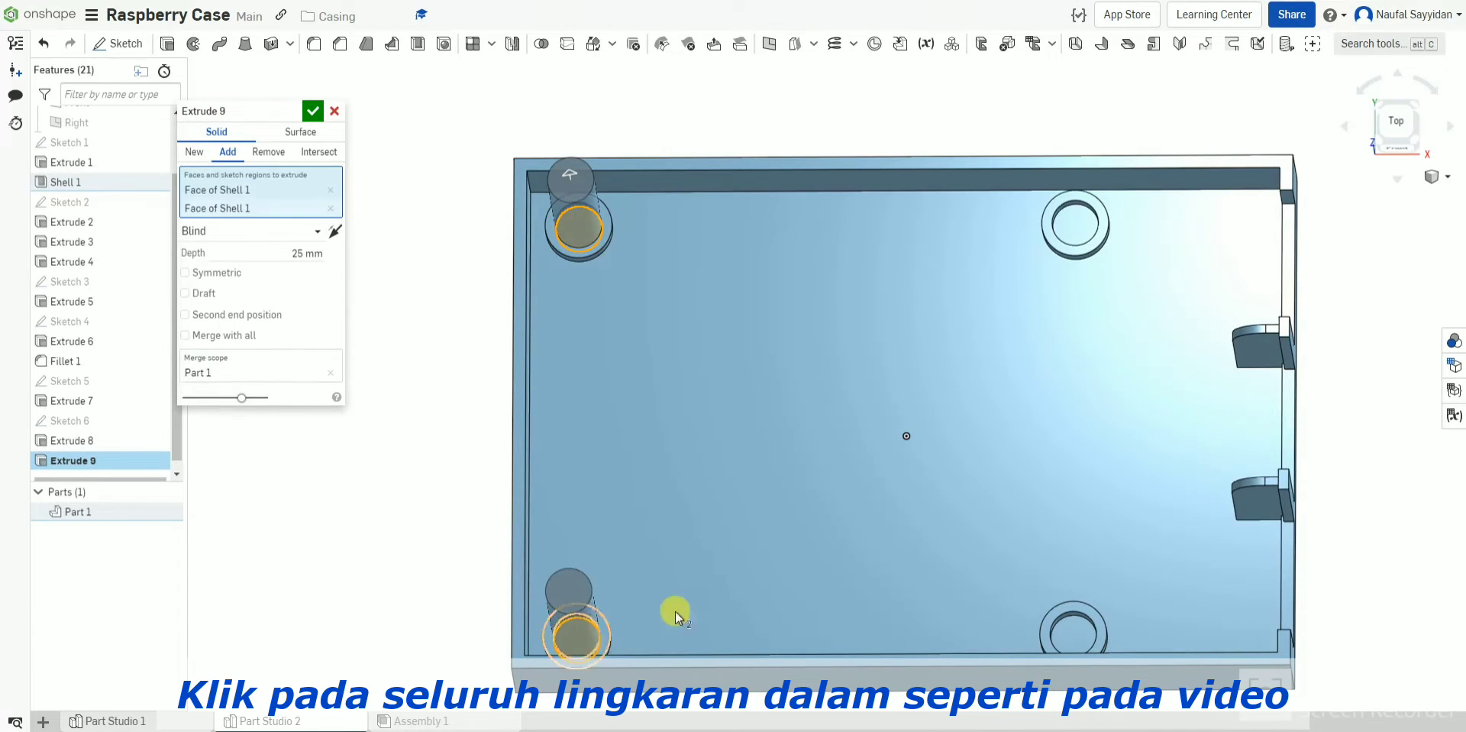
{"action": "left_click", "coordinate": [1078, 628]}
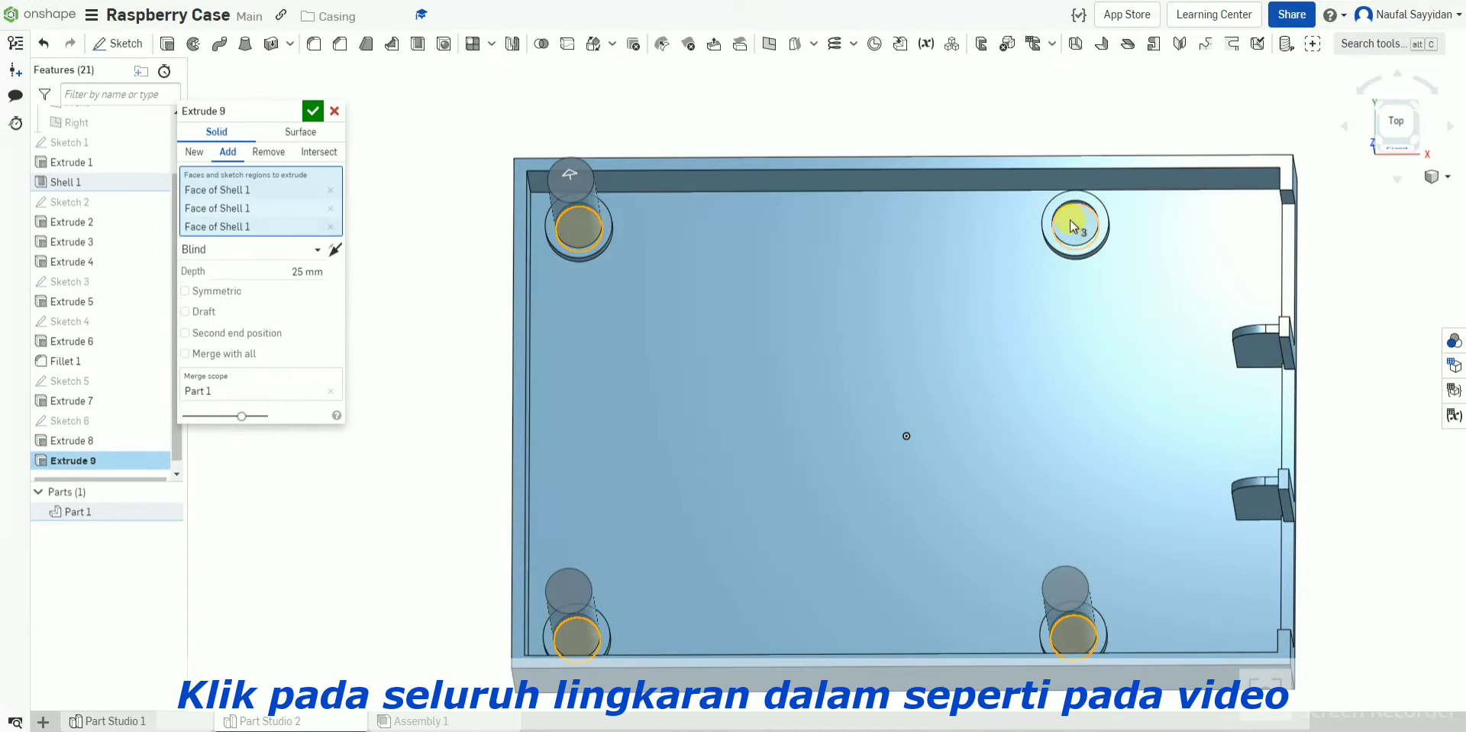
{"action": "left_click", "coordinate": [1076, 224]}
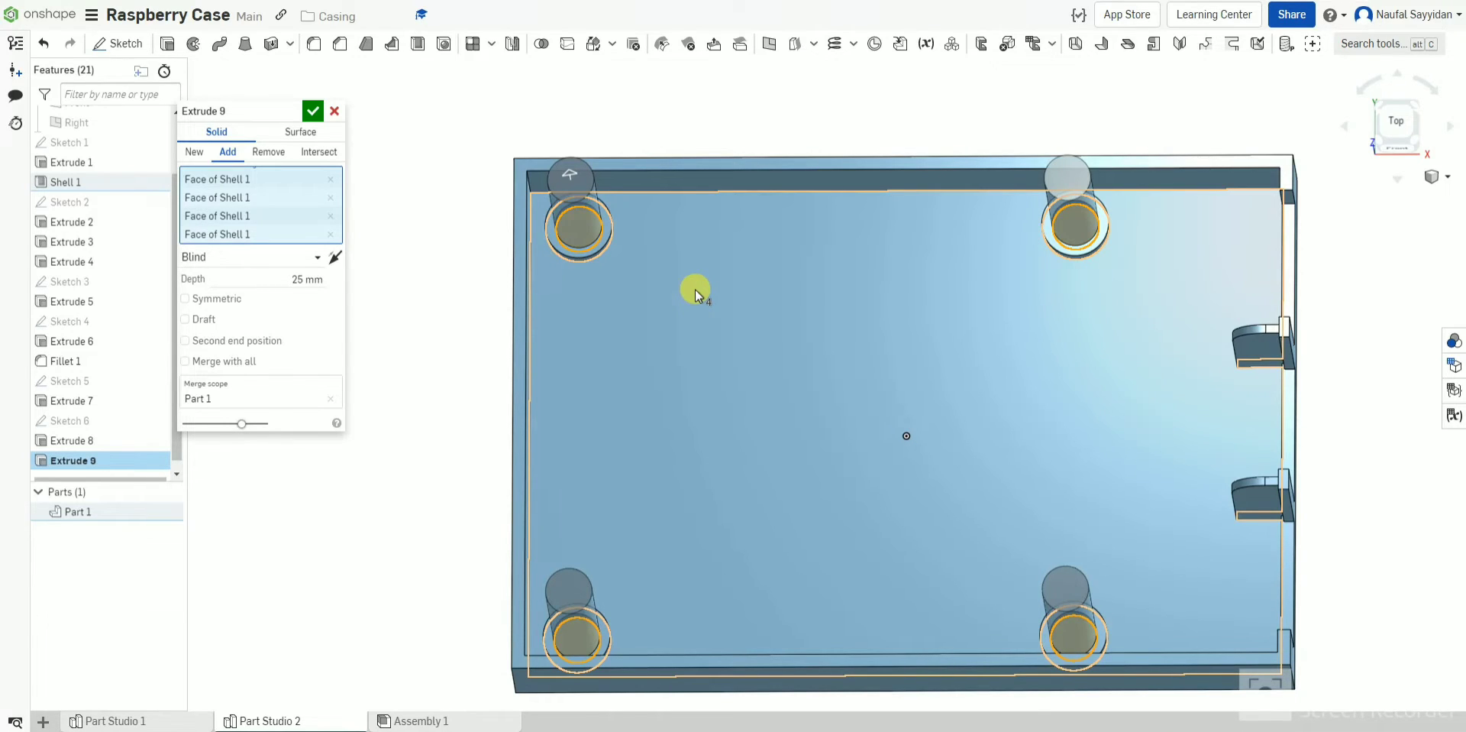
{"action": "left_click", "coordinate": [302, 280]}
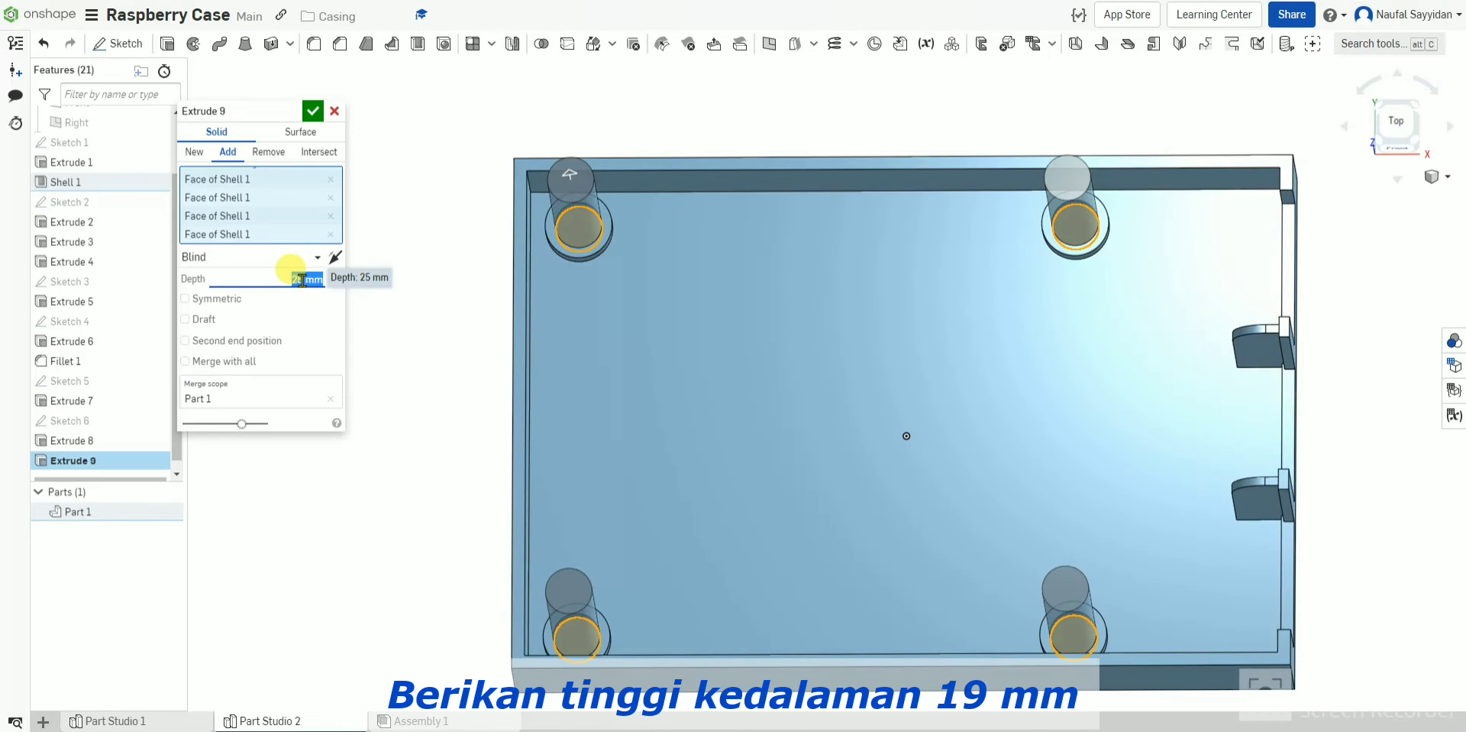
{"action": "type", "text": "19"}
{"action": "key", "text": "Return"}
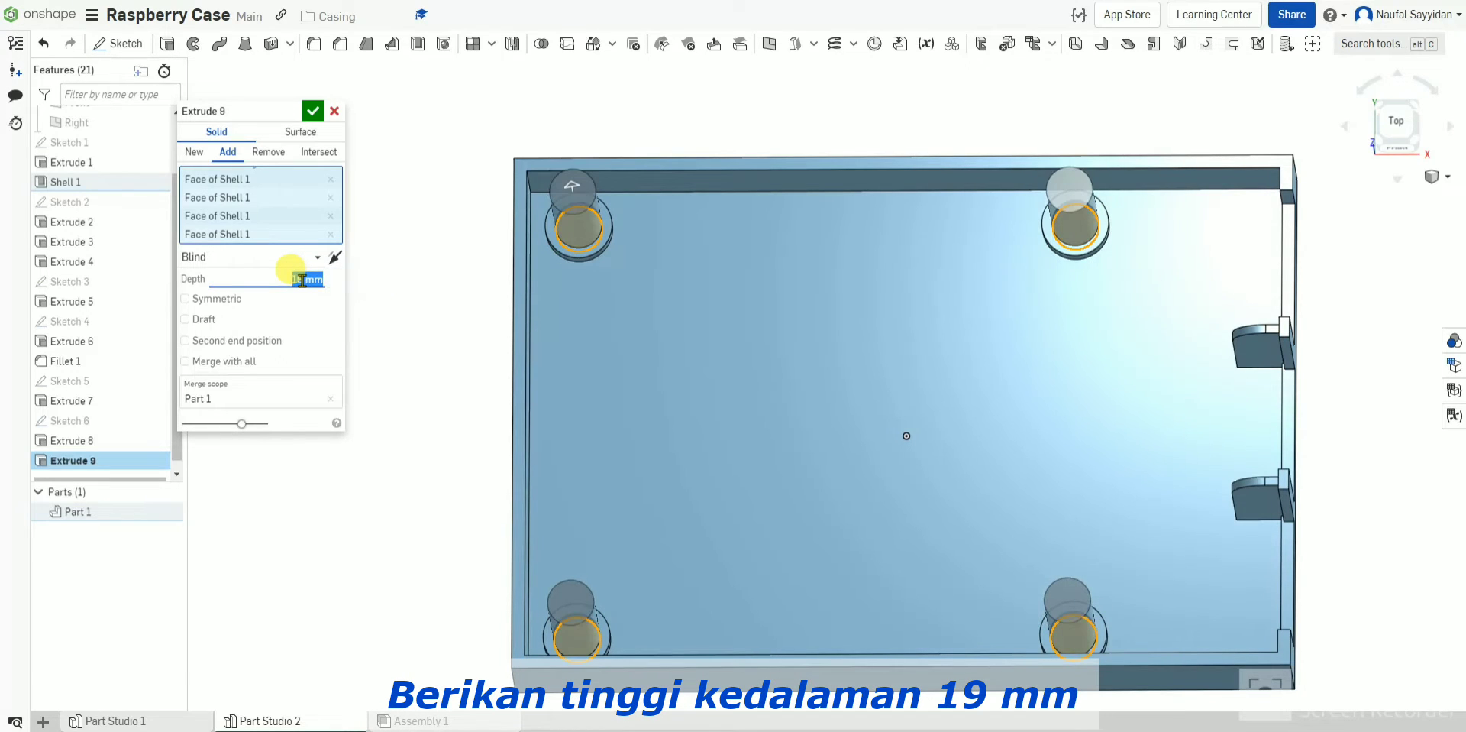
{"action": "left_click", "coordinate": [312, 111]}
Step: Start a sketch on the inner face of the end wall opposite the notched side
{"action": "right_click_drag", "start_coordinate": [426, 284], "coordinate": [426, 228]}
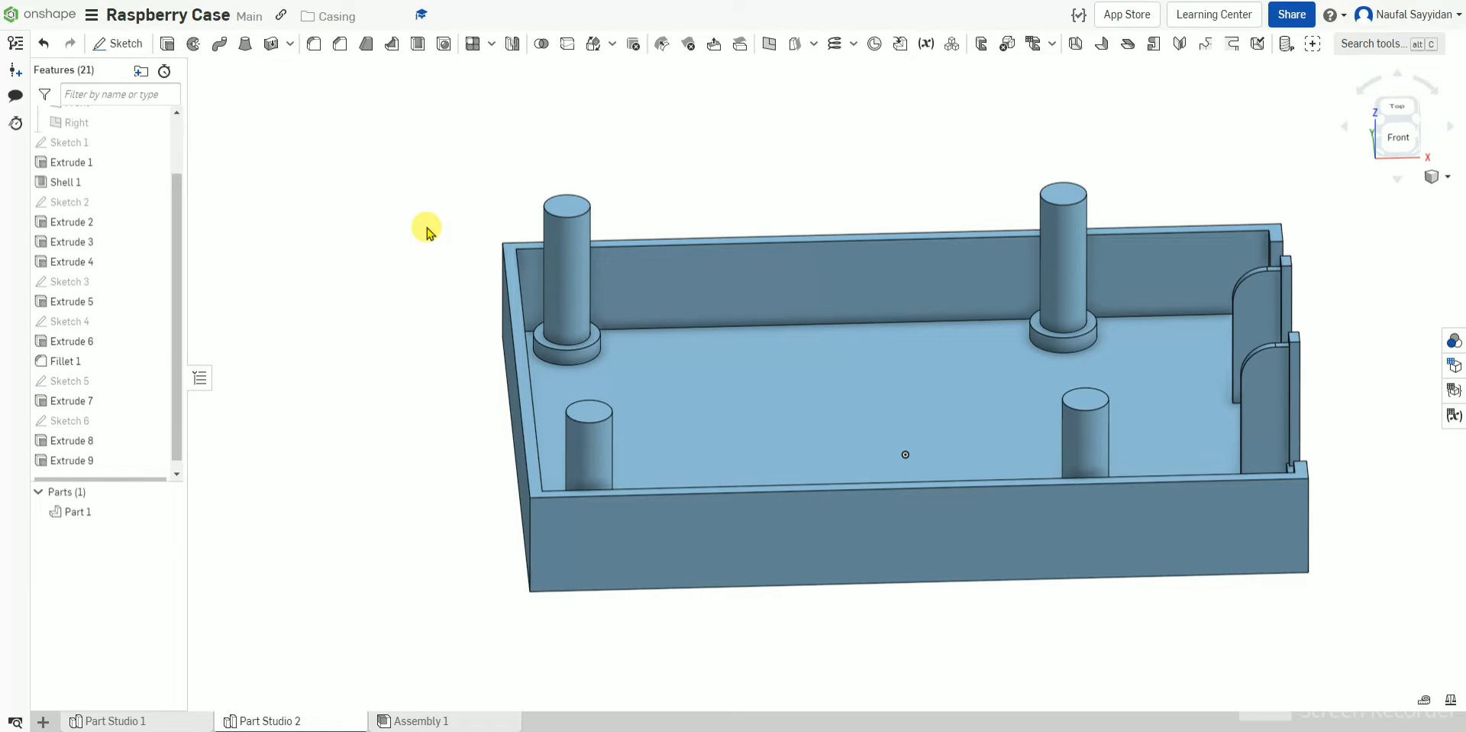
{"action": "right_click_drag", "start_coordinate": [535, 238], "coordinate": [471, 267]}
{"action": "left_click", "coordinate": [1412, 133]}
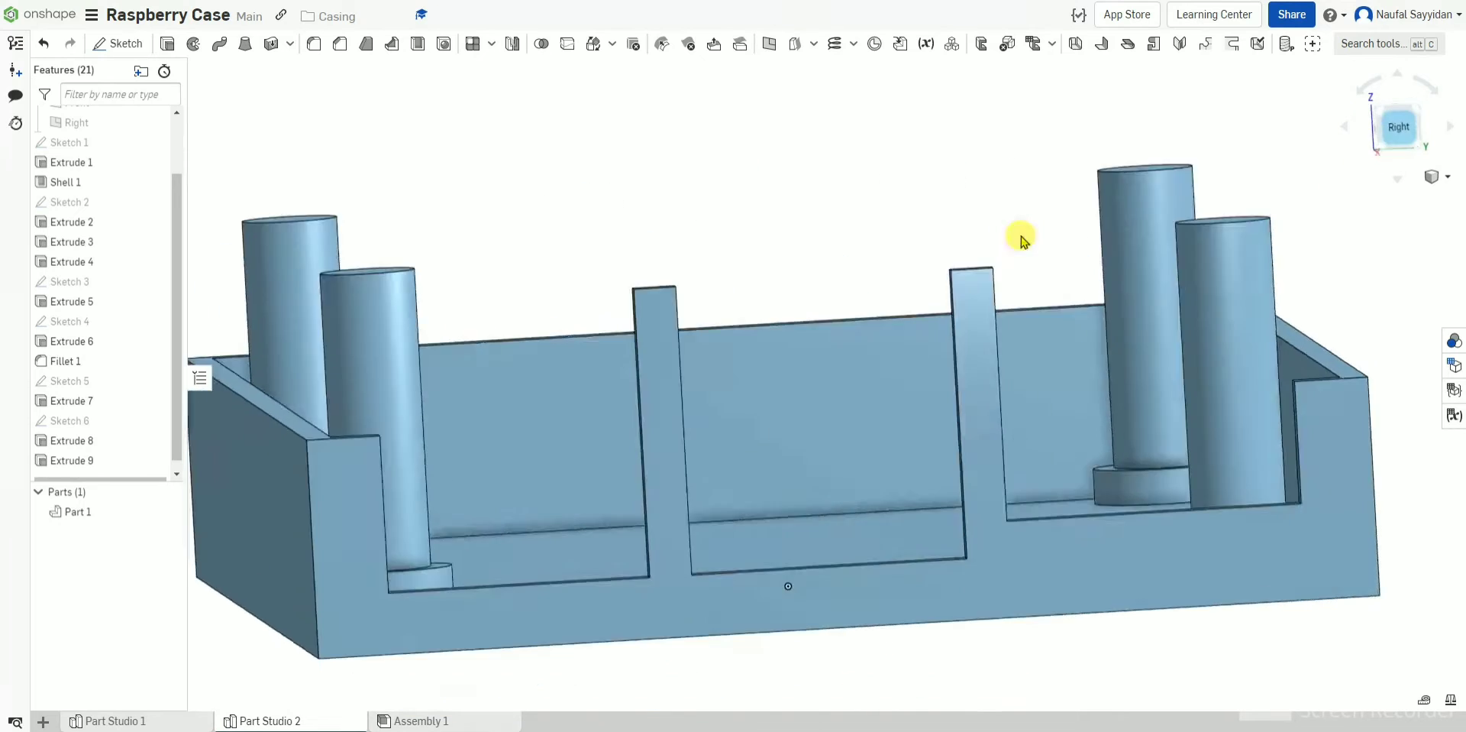
{"action": "right_click_drag", "start_coordinate": [751, 305], "coordinate": [753, 325]}
{"action": "scroll", "coordinate": [731, 283], "scroll_direction": "down", "scroll_amount": 10}
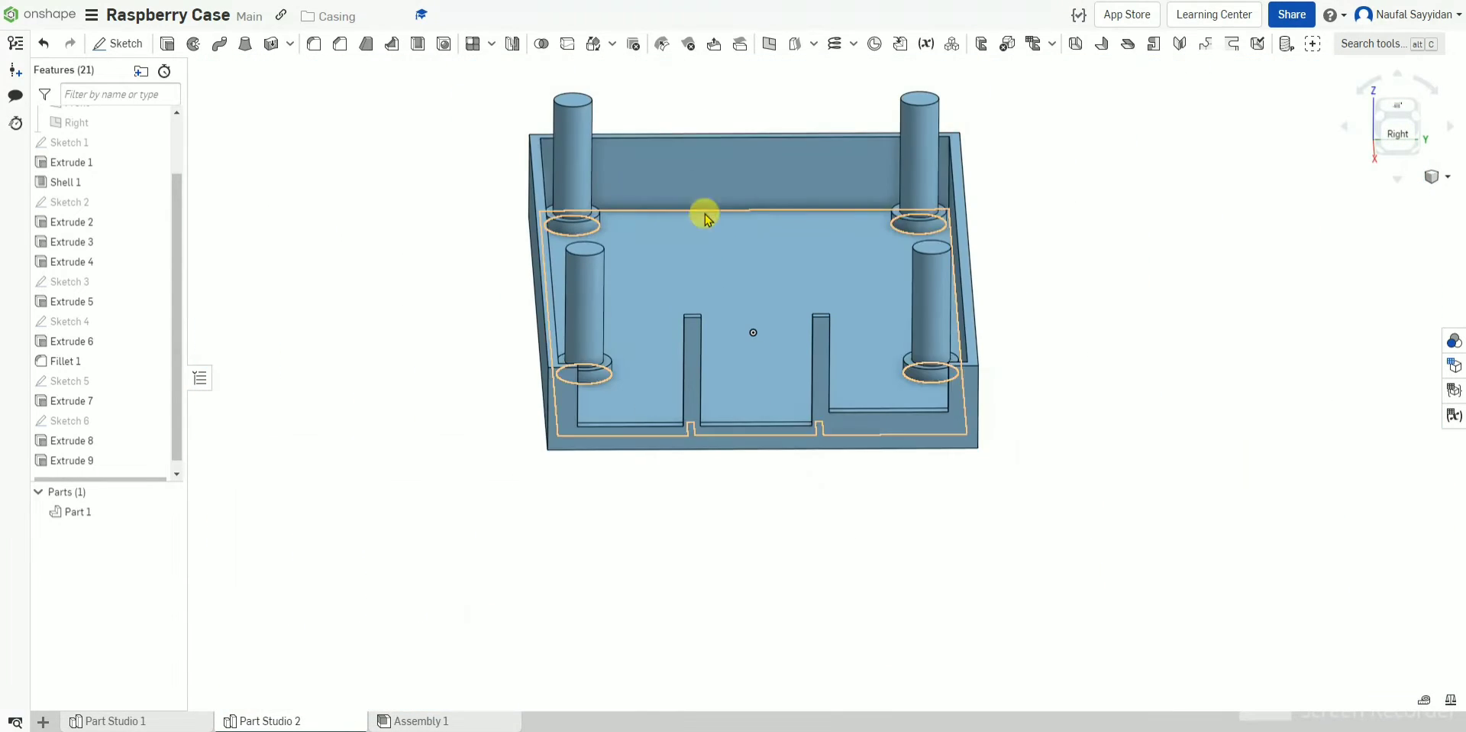
{"action": "scroll", "coordinate": [739, 305], "scroll_direction": "down", "scroll_amount": 4}
{"action": "scroll", "coordinate": [733, 261], "scroll_direction": "up", "scroll_amount": 6}
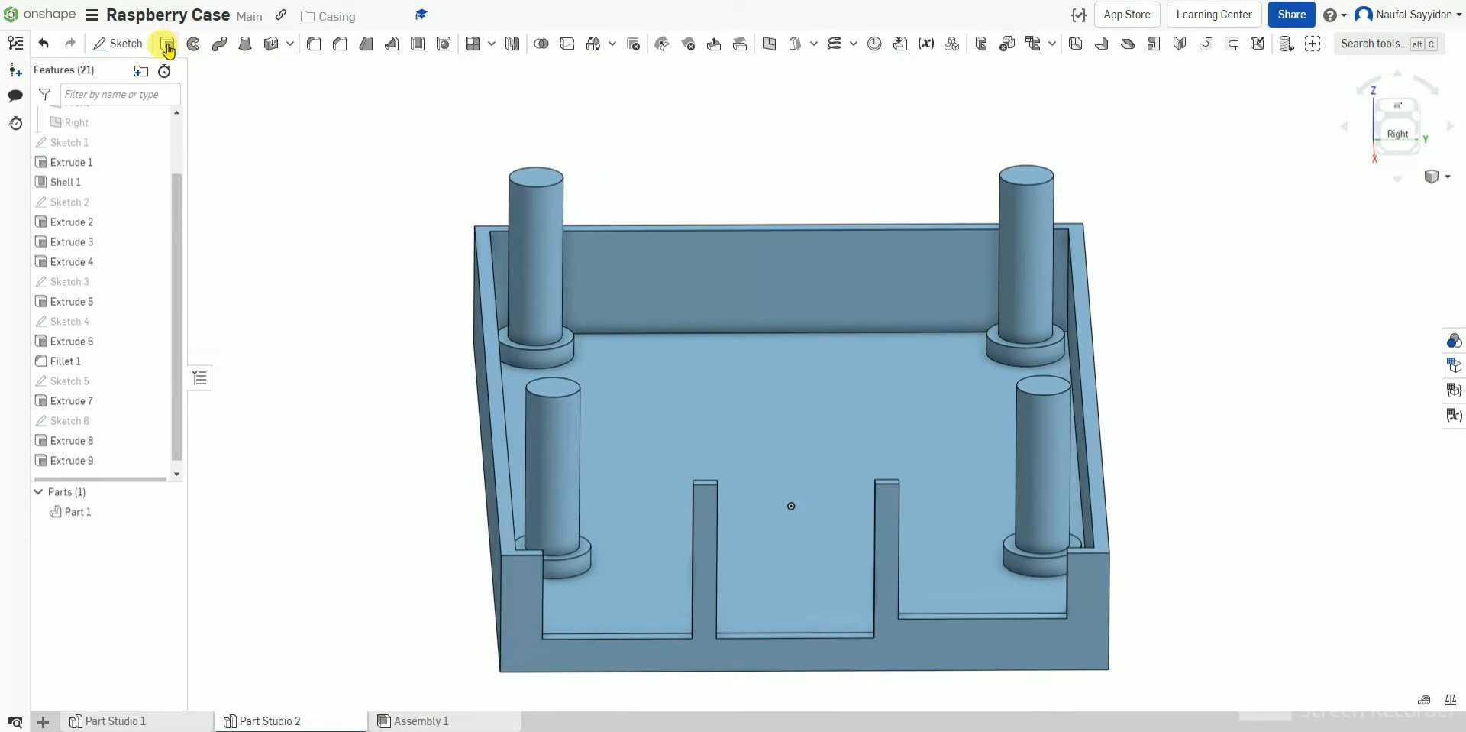
{"action": "left_click", "coordinate": [122, 44]}
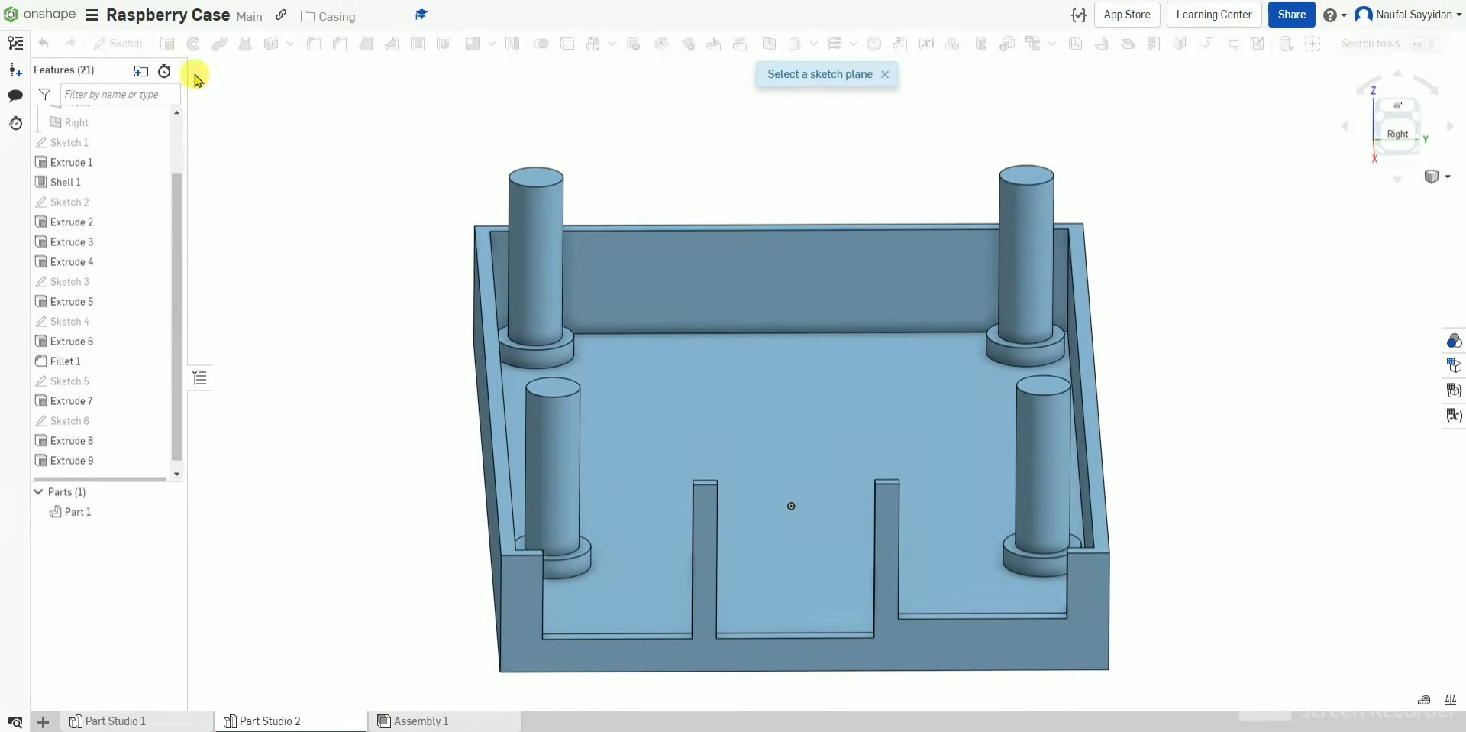
{"action": "left_click", "coordinate": [629, 276]}
{"action": "right_click_drag", "start_coordinate": [629, 275], "coordinate": [621, 300]}
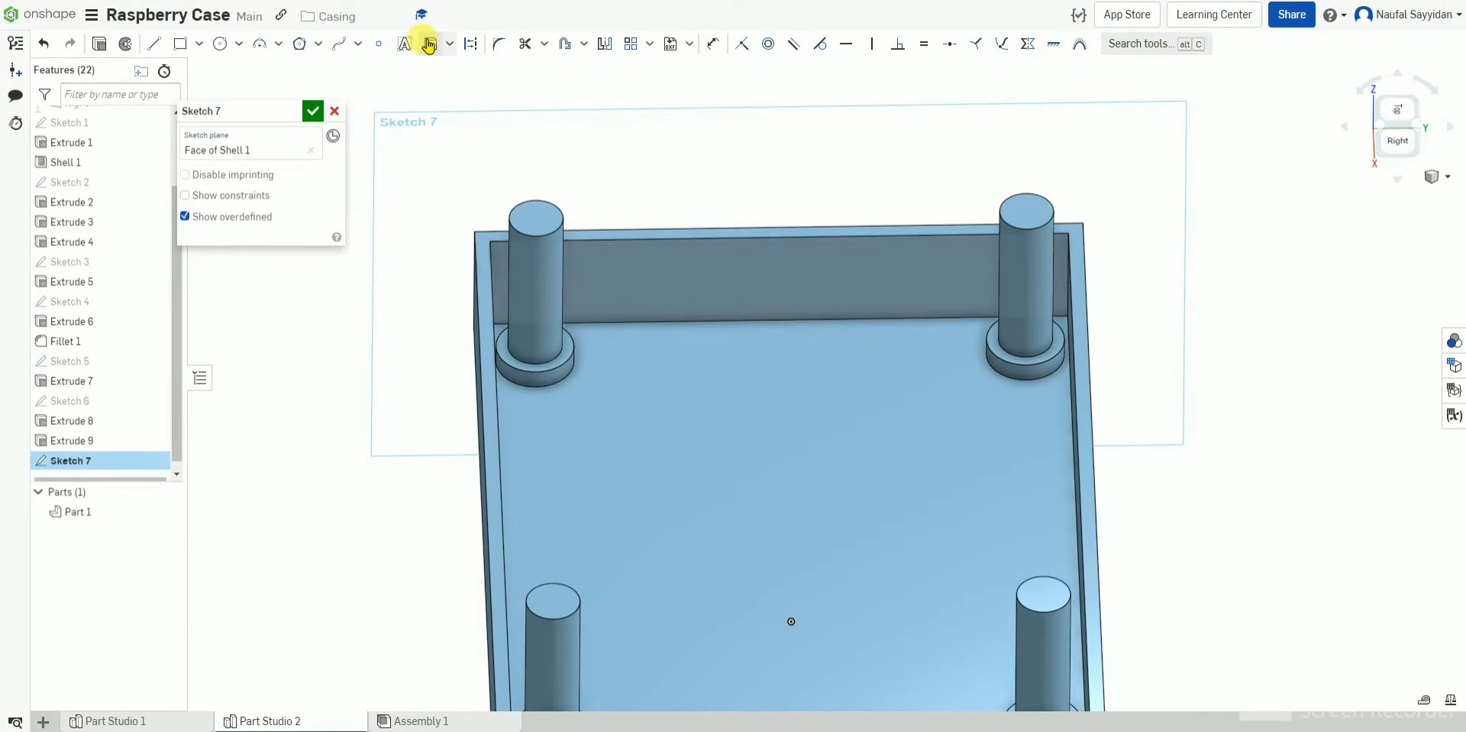
Step: Try to project the top faces of the two posts nearest the end wall onto the sketch plane
{"action": "right_click_drag", "start_coordinate": [538, 321], "coordinate": [536, 392]}
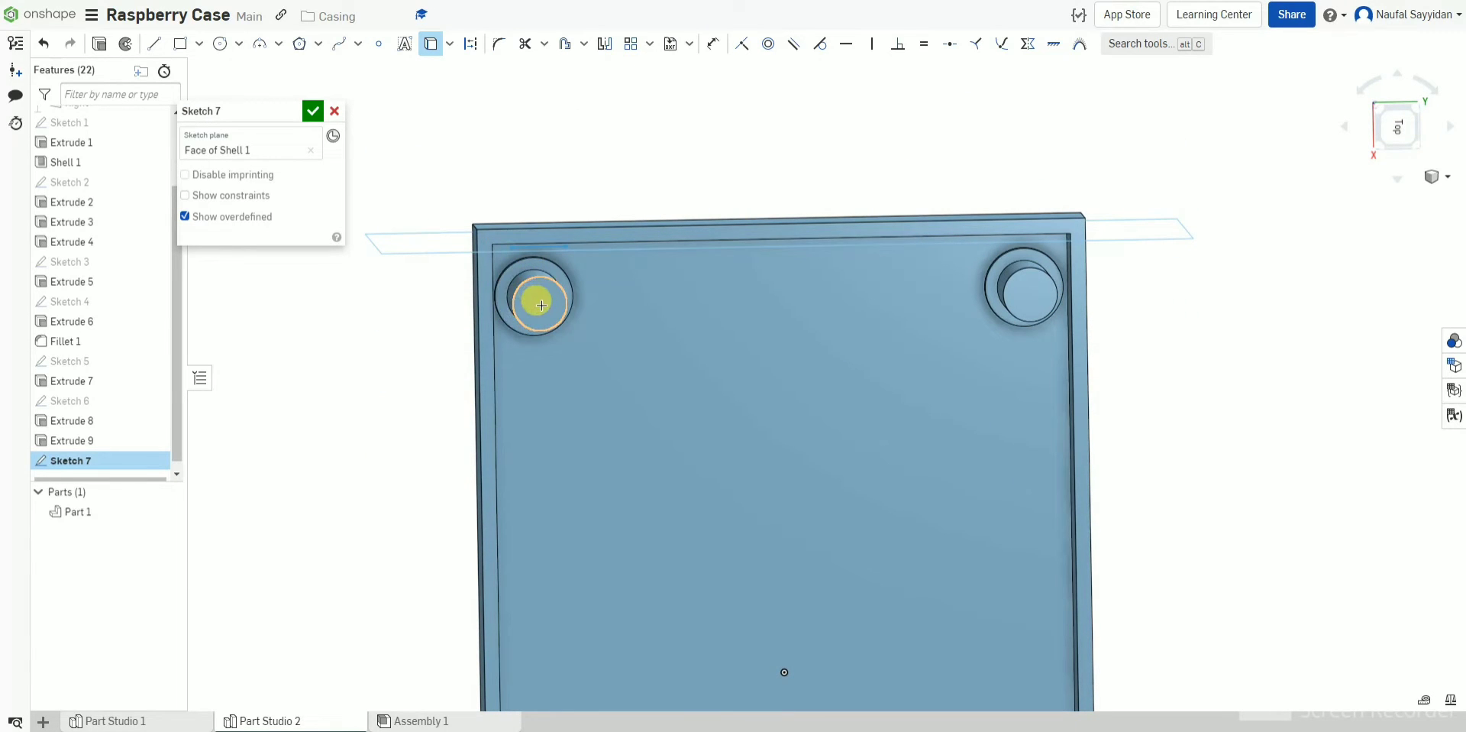
{"action": "right_click_drag", "start_coordinate": [541, 311], "coordinate": [542, 245]}
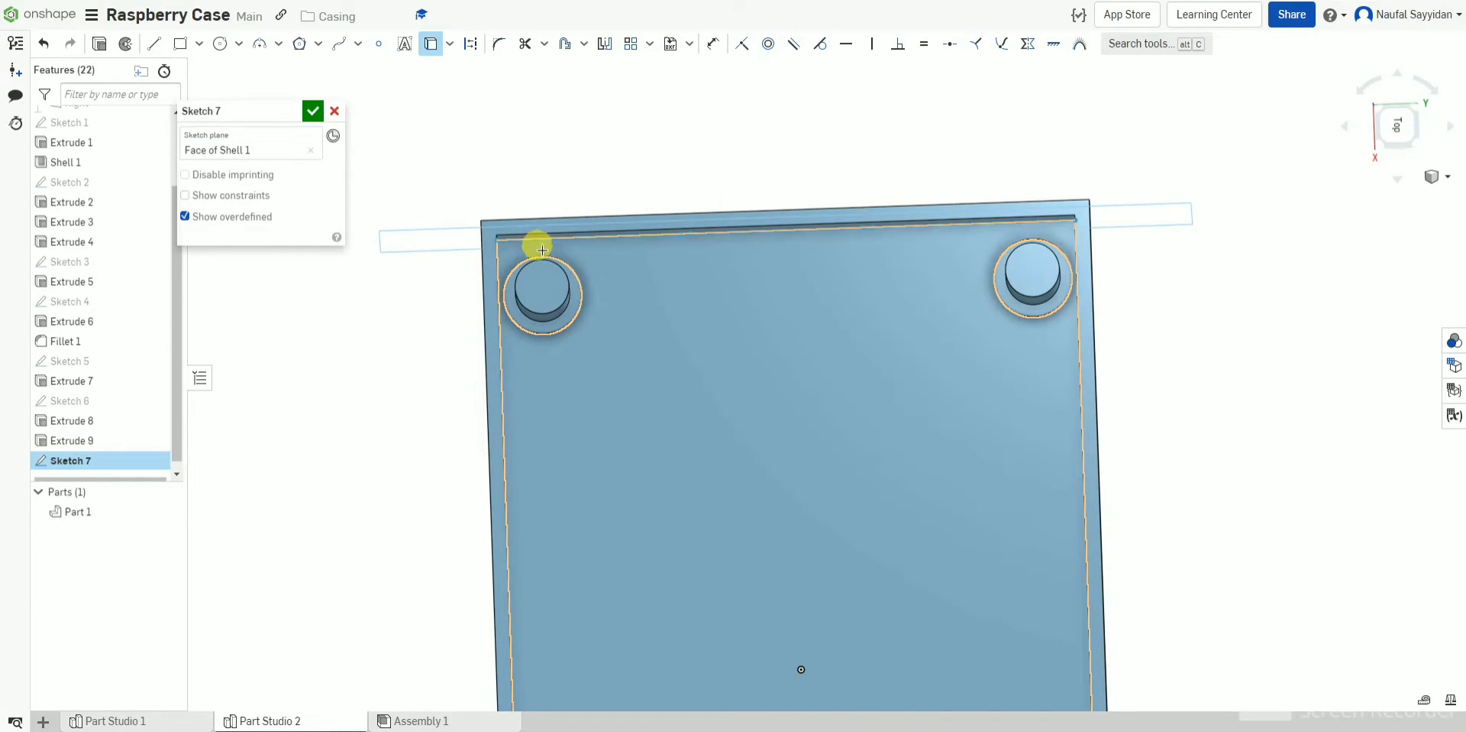
{"action": "right_click_drag", "start_coordinate": [541, 250], "coordinate": [540, 255]}
{"action": "left_click", "coordinate": [432, 49]}
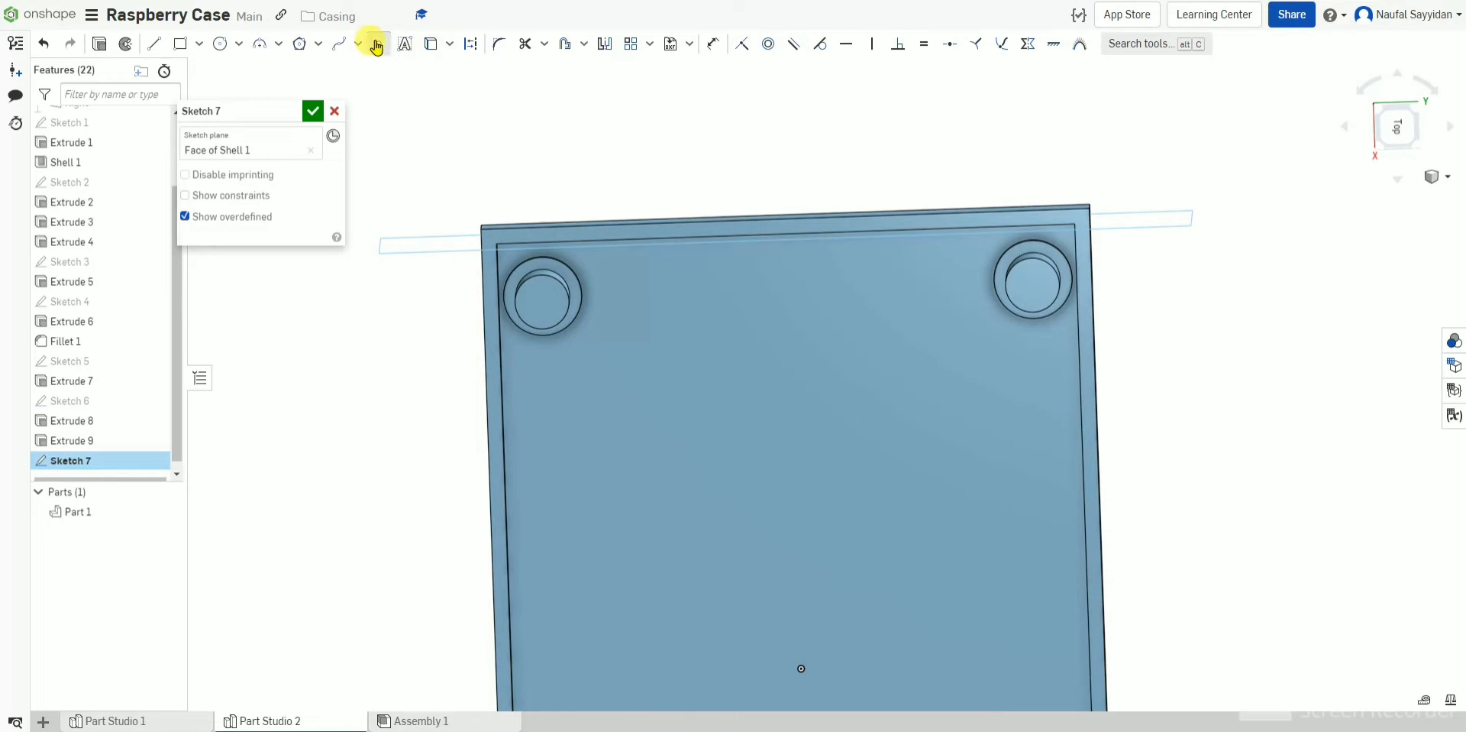
{"action": "left_click", "coordinate": [376, 45]}
{"action": "right_click_drag", "start_coordinate": [534, 246], "coordinate": [534, 226]}
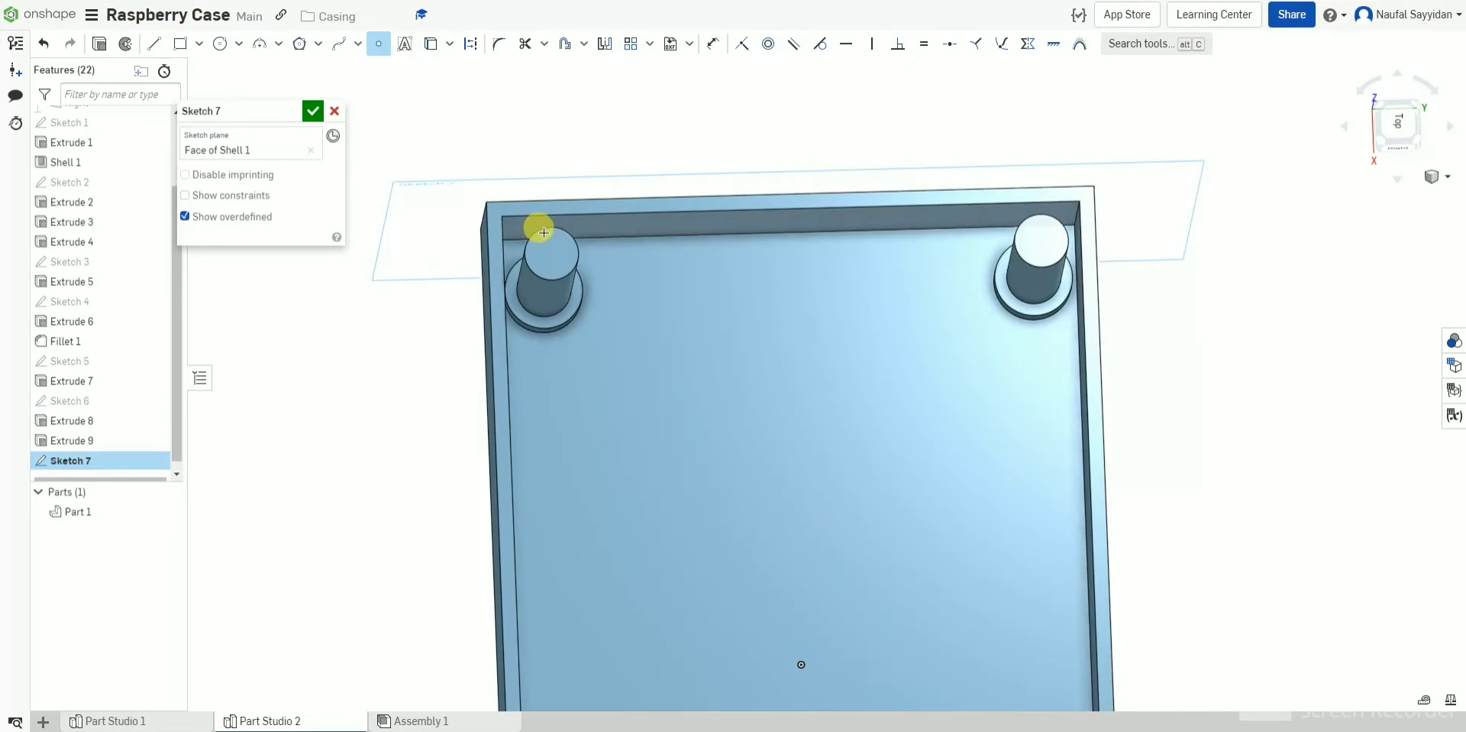
{"action": "left_click", "coordinate": [432, 44]}
{"action": "left_click", "coordinate": [560, 193]}
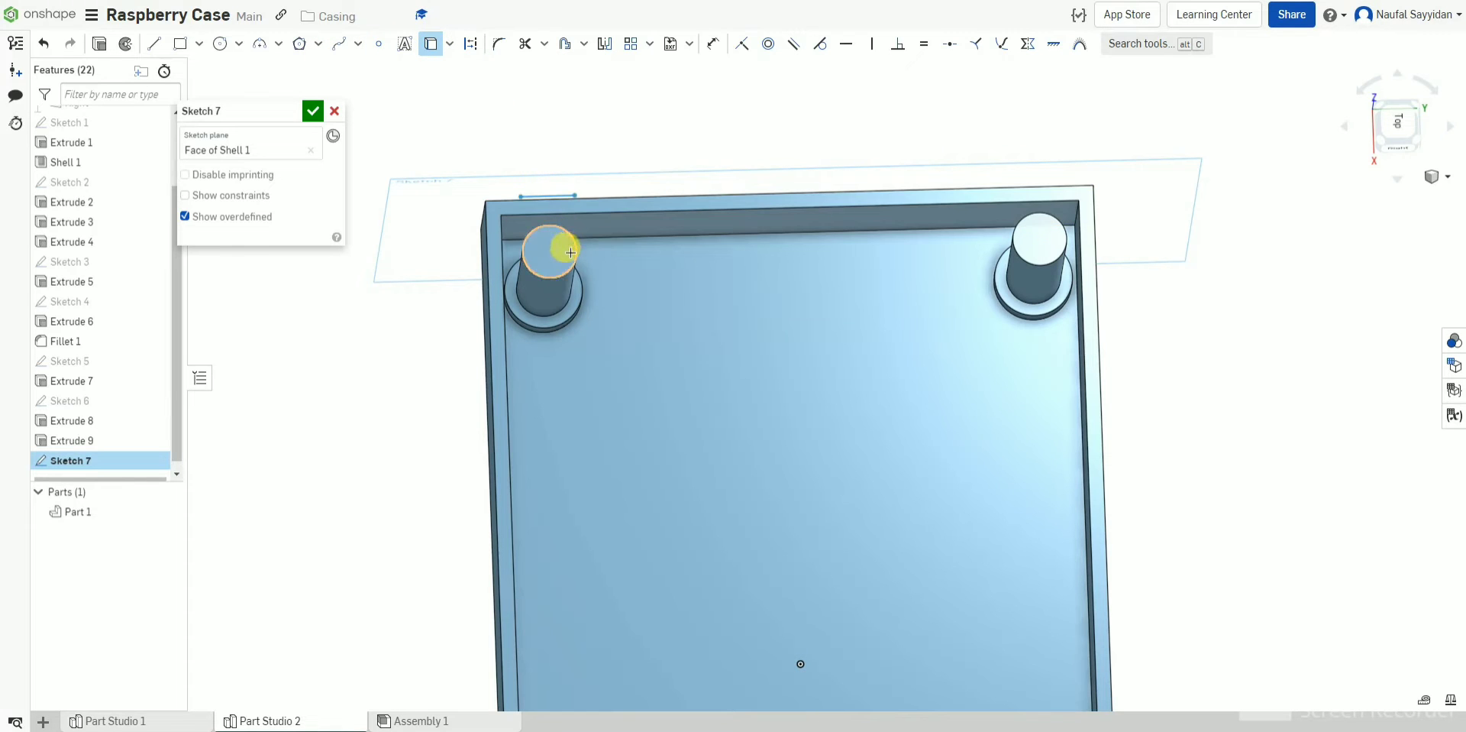
{"action": "right_click_drag", "start_coordinate": [576, 284], "coordinate": [579, 300]}
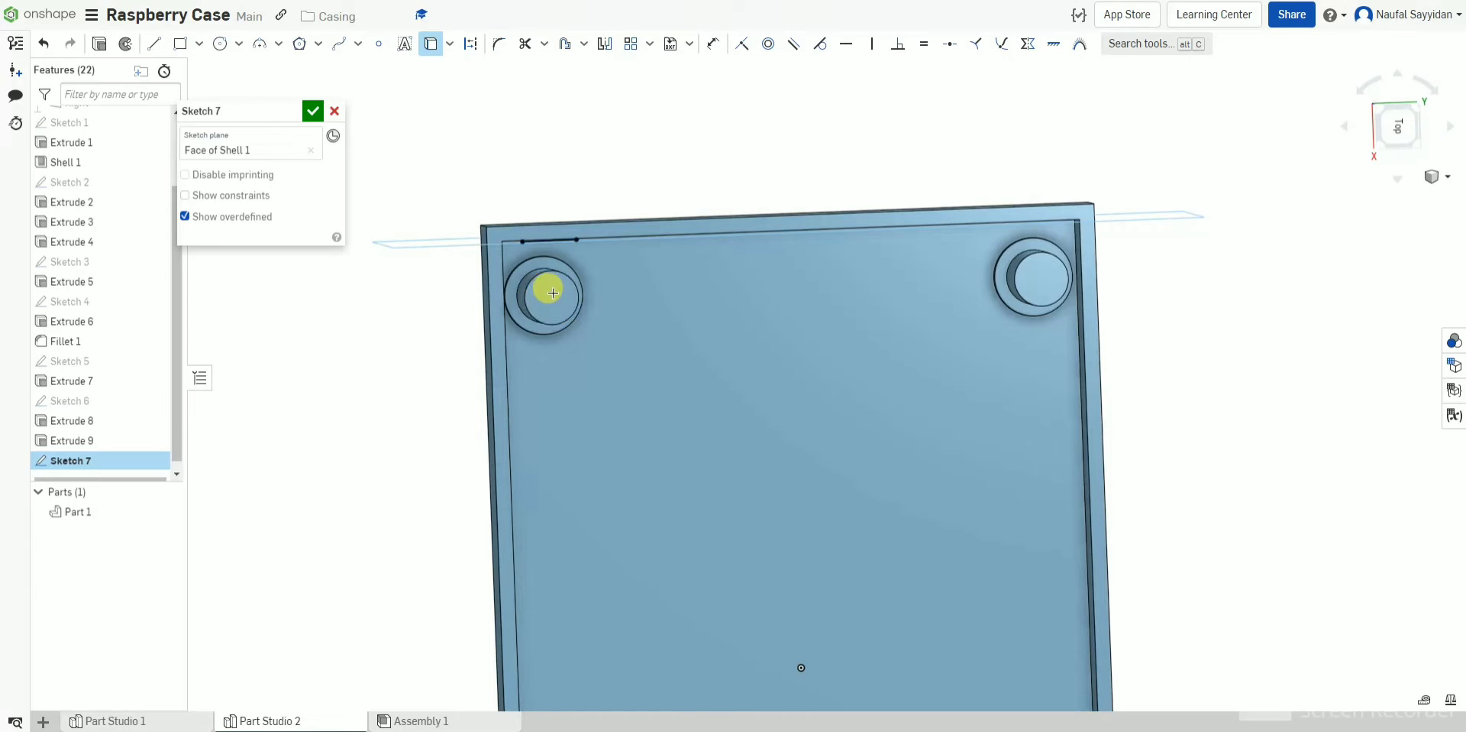
{"action": "left_click", "coordinate": [1035, 277]}
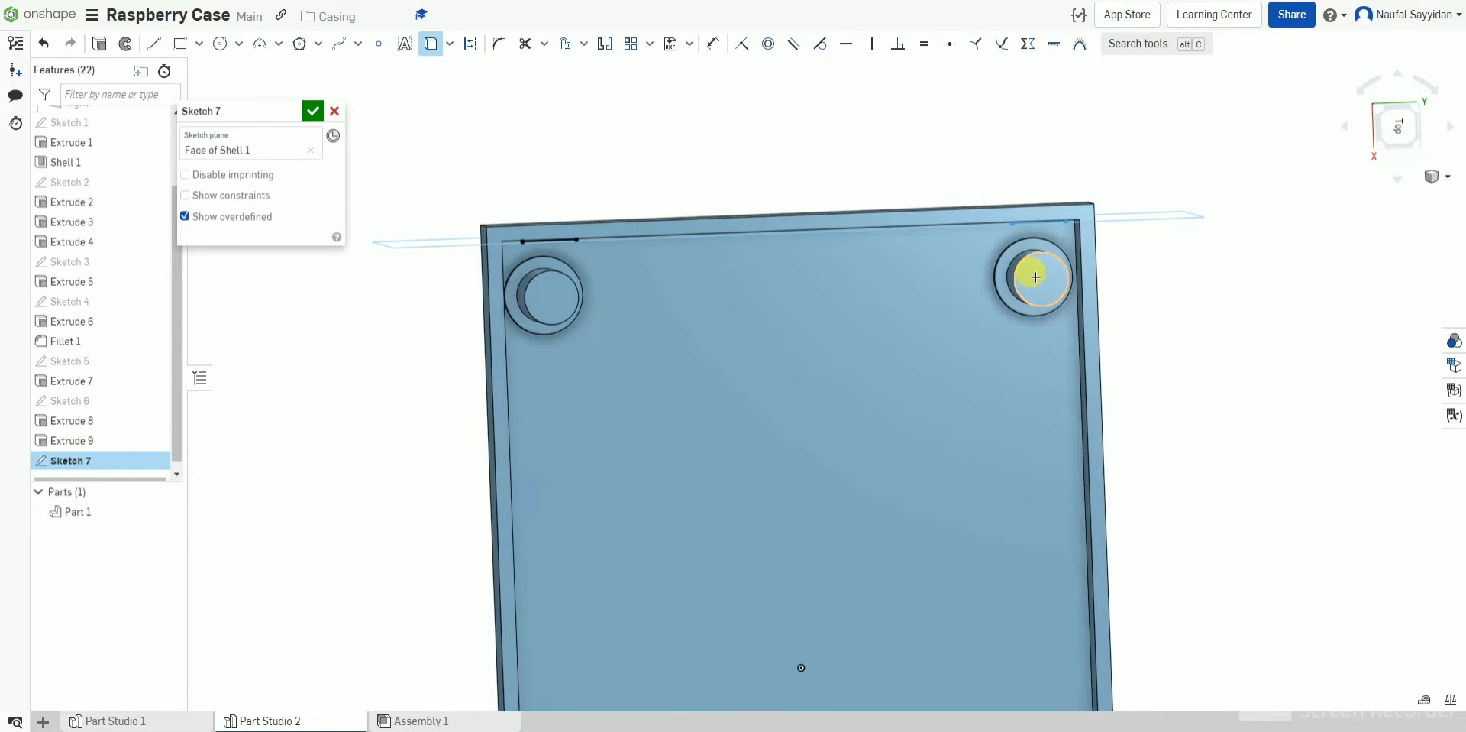
Step: Place a sketch point at the midpoint of the line projected from the left post's top
{"action": "left_click", "coordinate": [377, 46]}
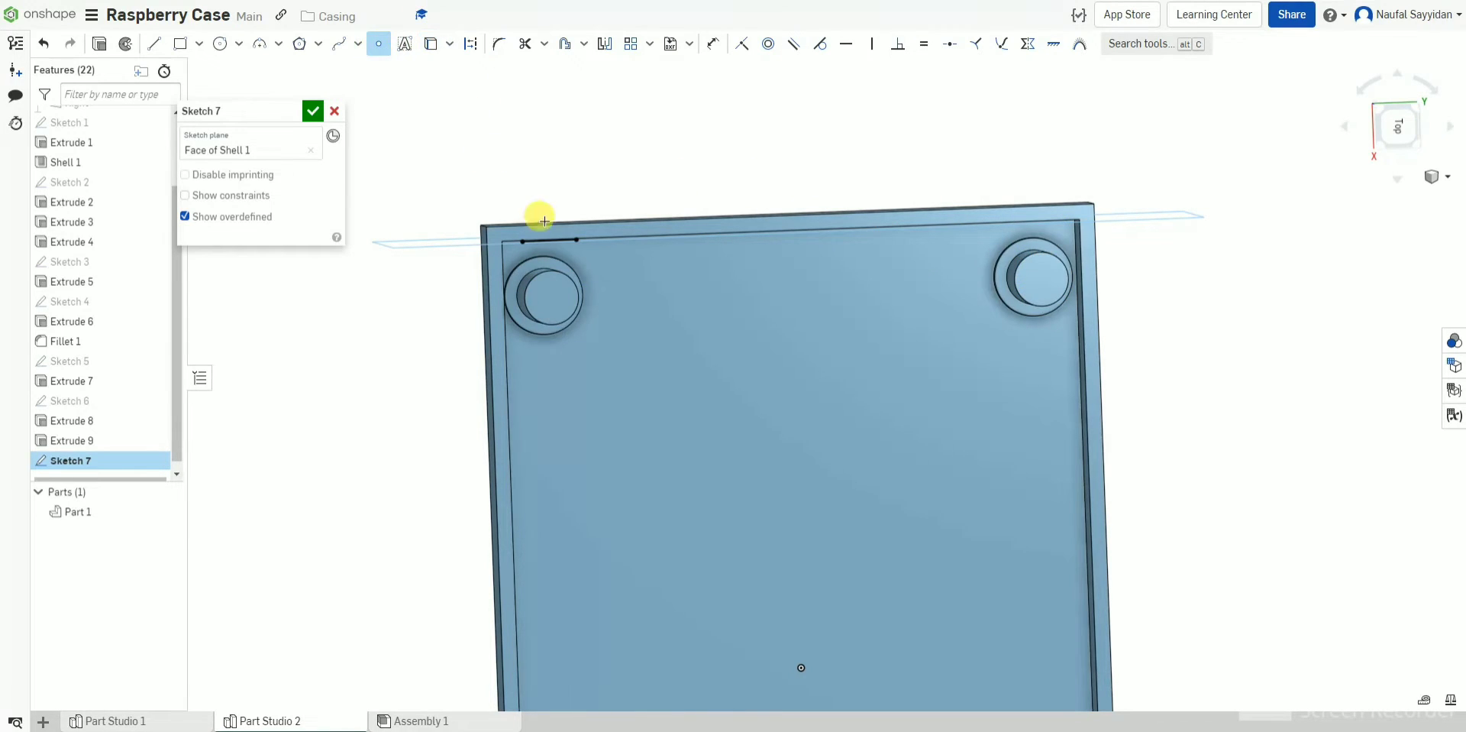
{"action": "left_click", "coordinate": [549, 240]}
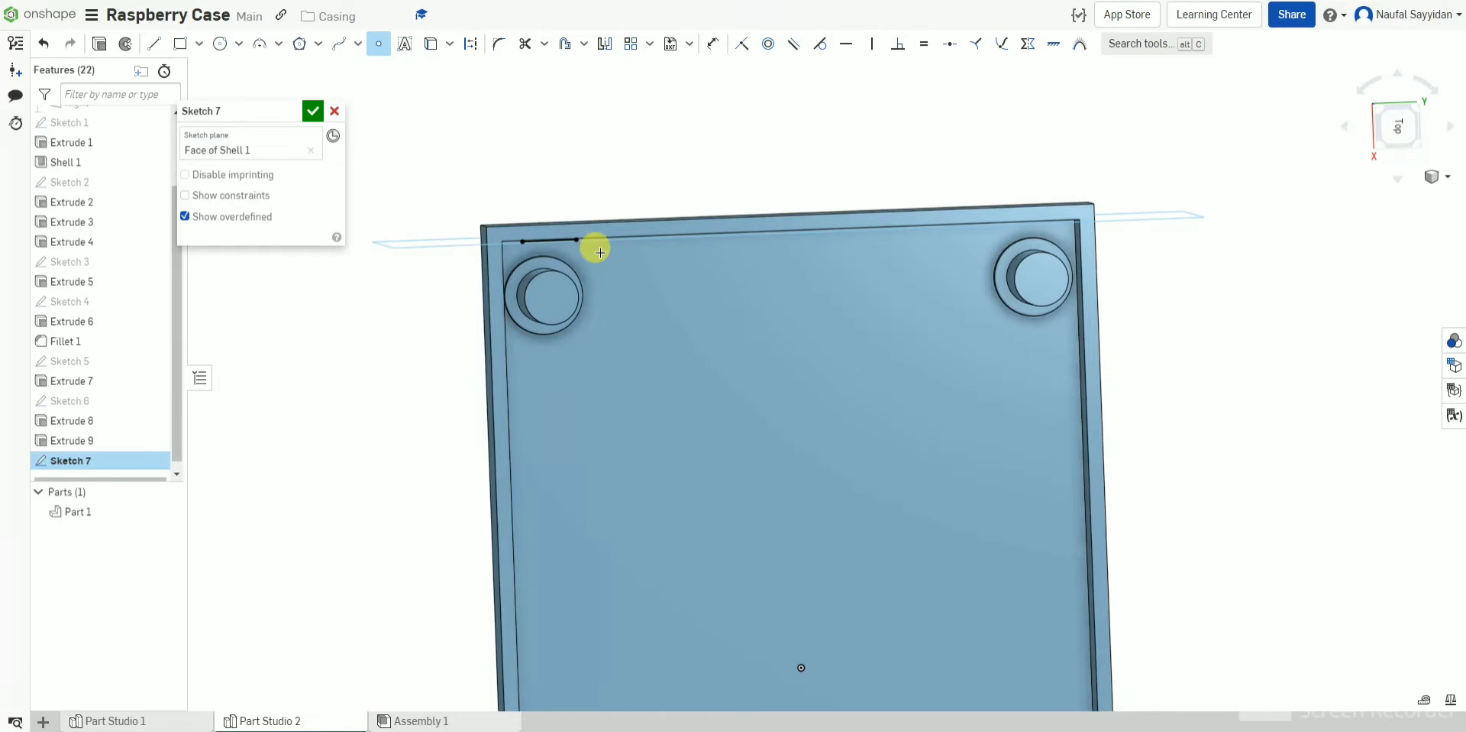
{"action": "right_click_drag", "start_coordinate": [600, 252], "coordinate": [584, 164]}
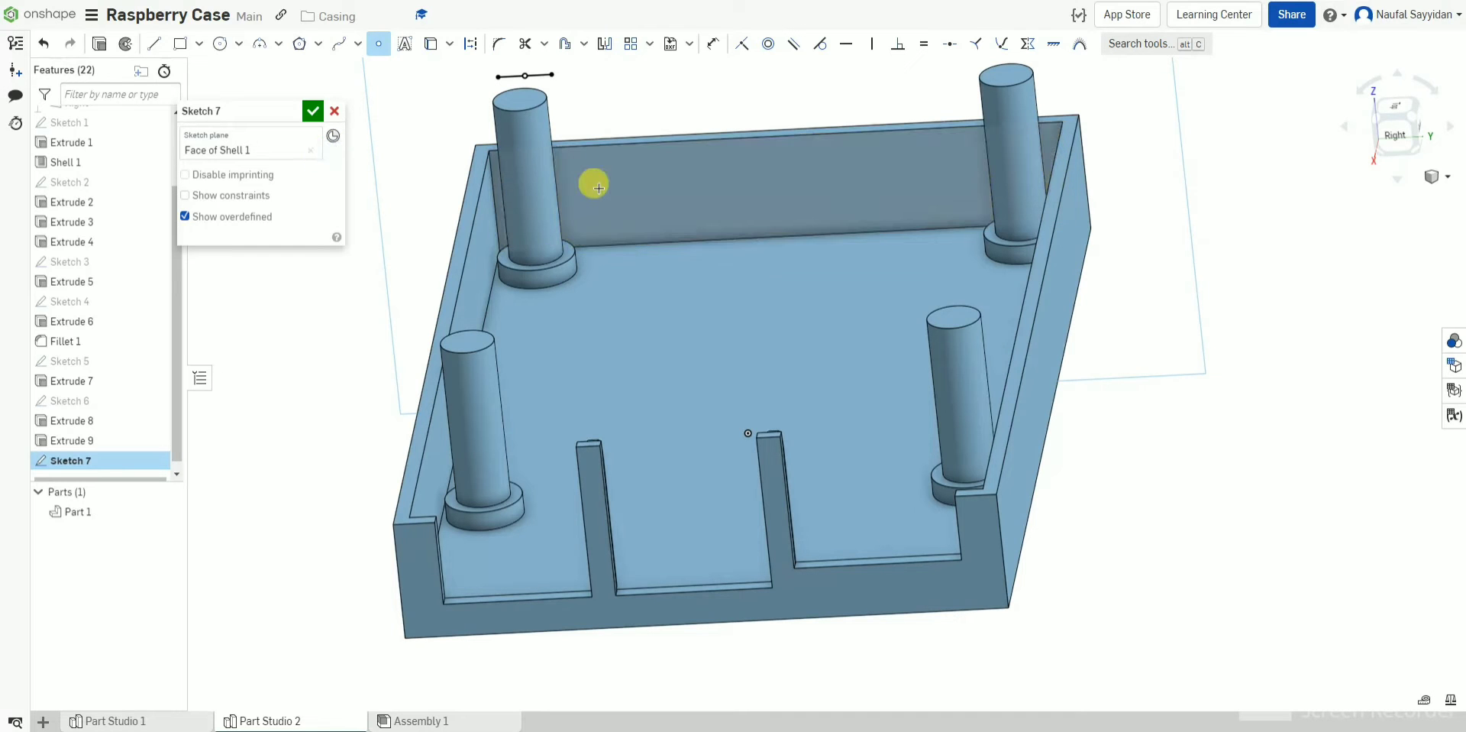
{"action": "right_click_drag", "start_coordinate": [601, 188], "coordinate": [553, 237]}
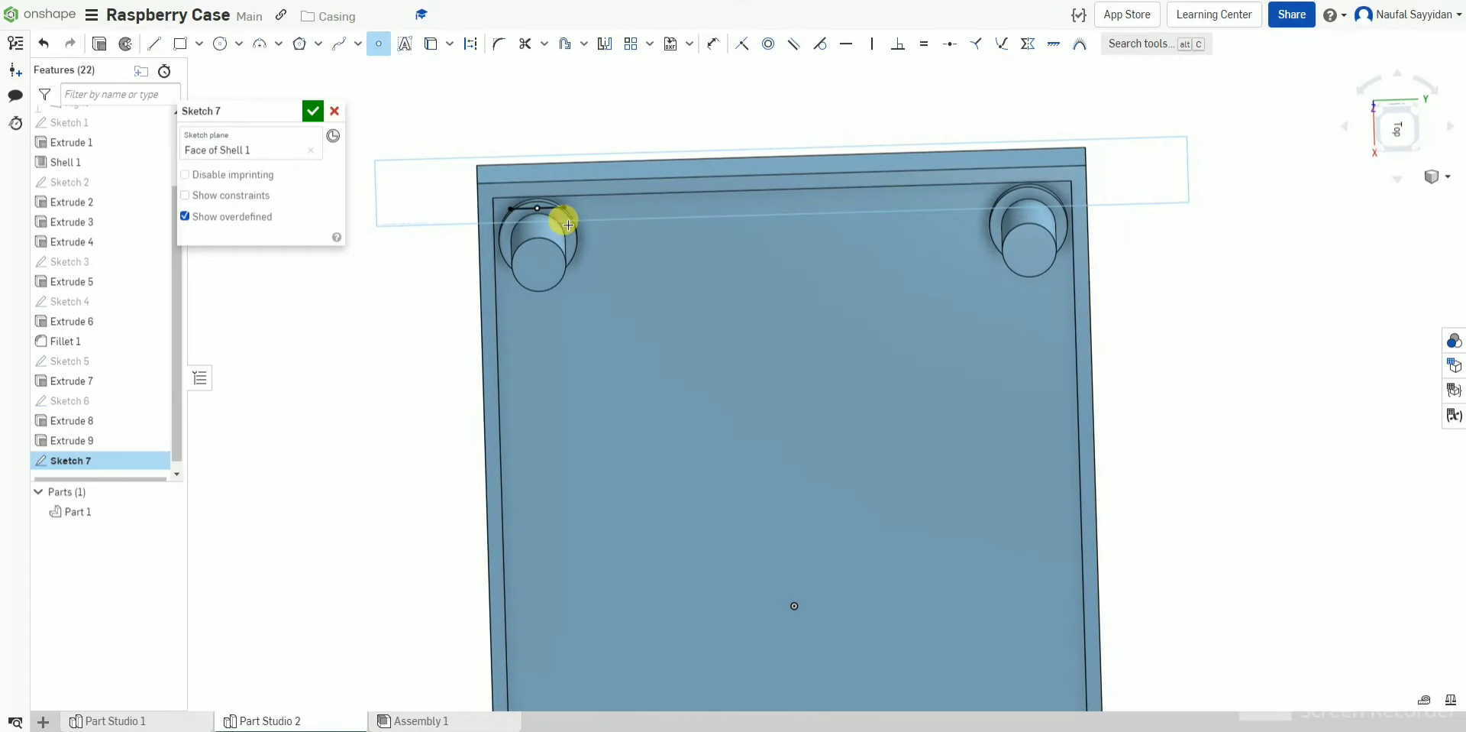
{"action": "left_click", "coordinate": [566, 224]}
{"action": "left_click", "coordinate": [374, 49]}
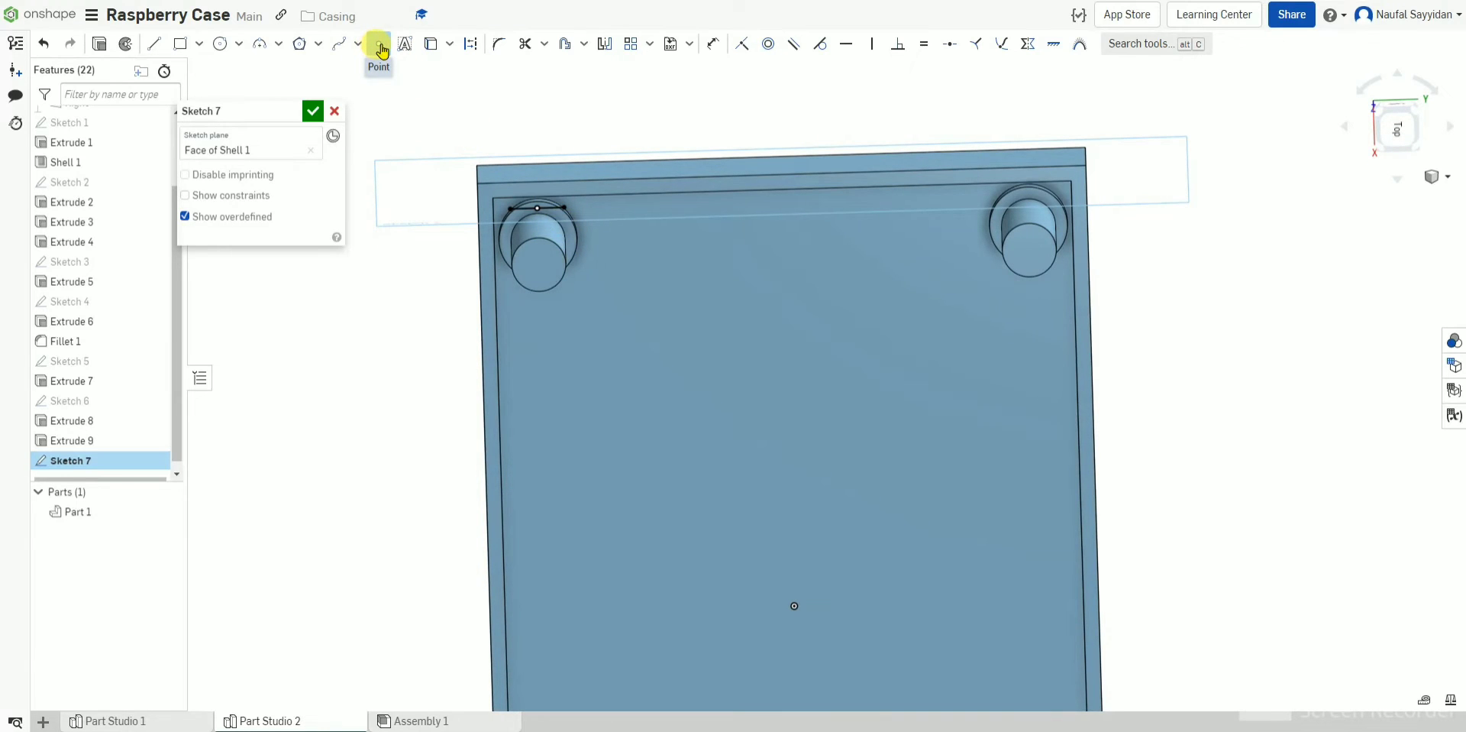
{"action": "right_click_drag", "start_coordinate": [729, 367], "coordinate": [728, 400]}
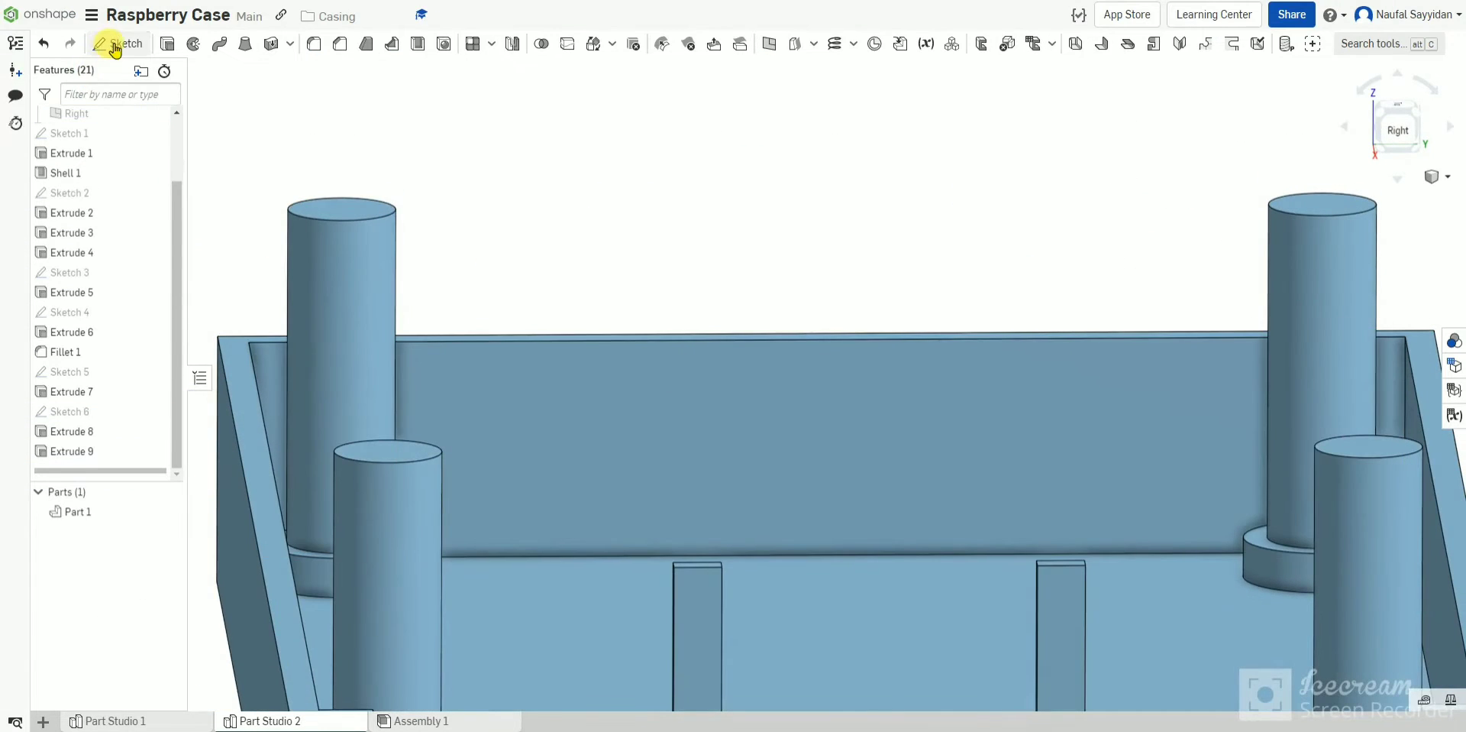
Step: Start a sketch on the inner face of the end wall and project the left post's base ring onto it
{"action": "left_click", "coordinate": [115, 47]}
{"action": "scroll", "coordinate": [445, 393], "scroll_direction": "down", "scroll_amount": 5}
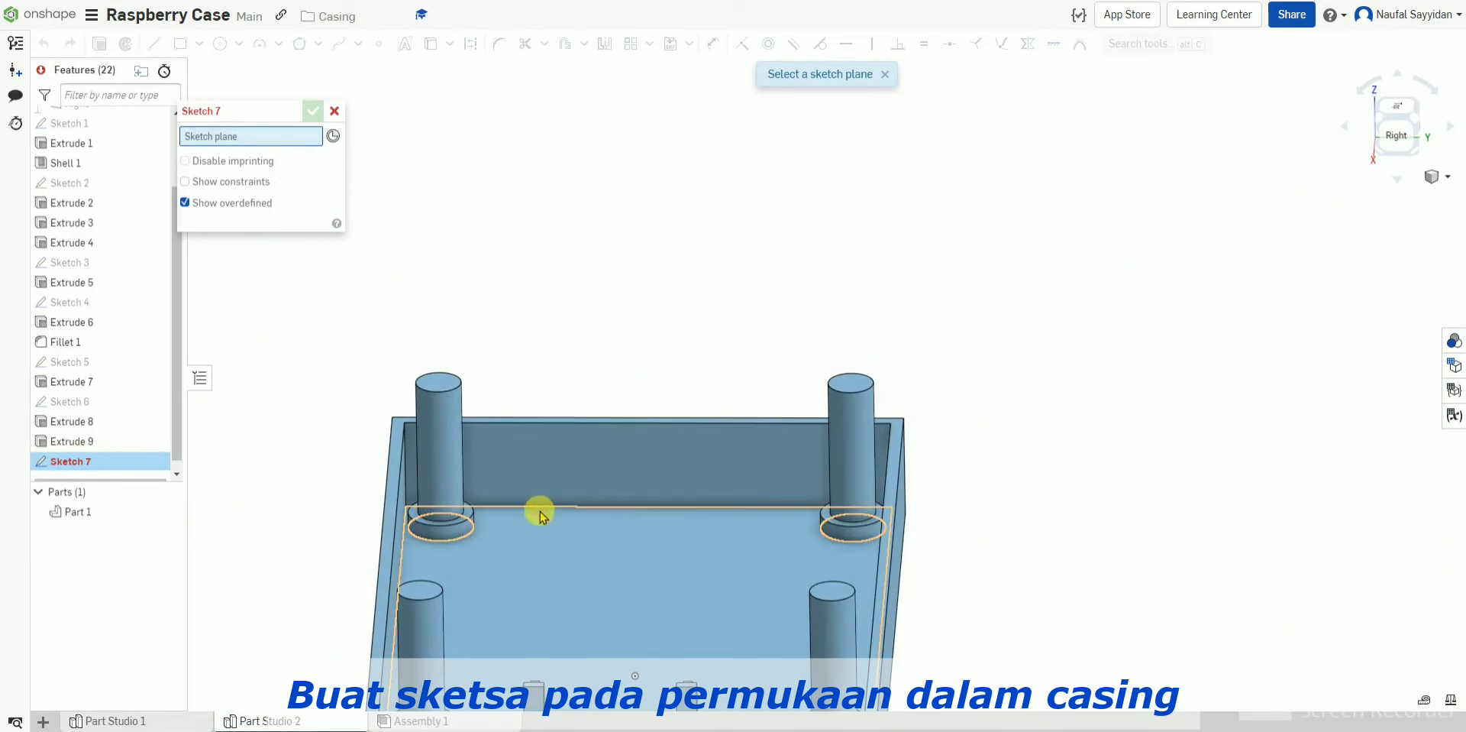
{"action": "left_click", "coordinate": [507, 472]}
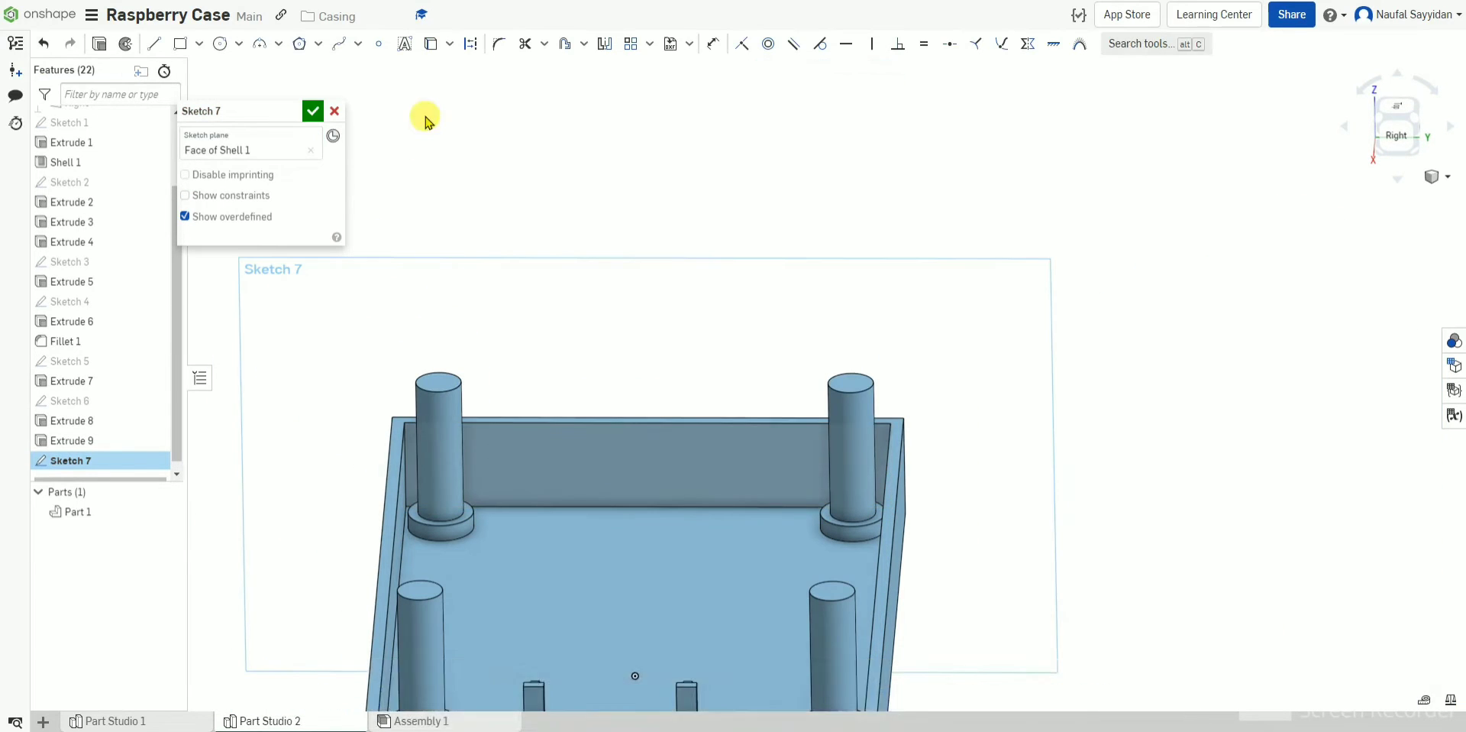
{"action": "left_click", "coordinate": [431, 43]}
{"action": "right_click_drag", "start_coordinate": [518, 522], "coordinate": [467, 531]}
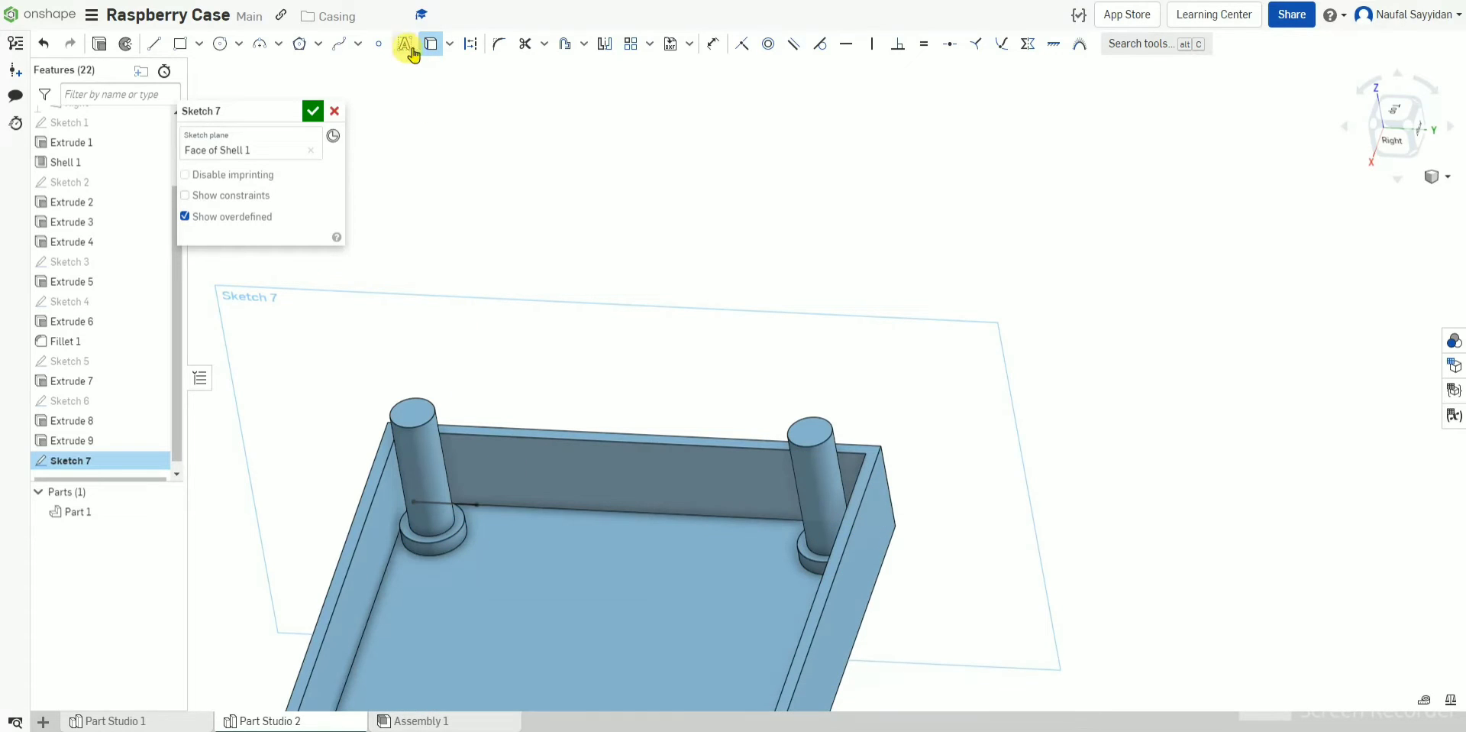
{"action": "left_click", "coordinate": [520, 555]}
{"action": "mouse_move", "coordinate": [520, 554]}
{"action": "right_mouse_down"}
{"action": "mouse_move", "coordinate": [501, 414]}
{"action": "mouse_move", "coordinate": [485, 524]}
{"action": "mouse_move", "coordinate": [484, 510]}
{"action": "right_mouse_up"}
Step: Place a point at the midpoint of the projected line and draw a construction line from it to the wall's upper edge
{"action": "left_click", "coordinate": [374, 44]}
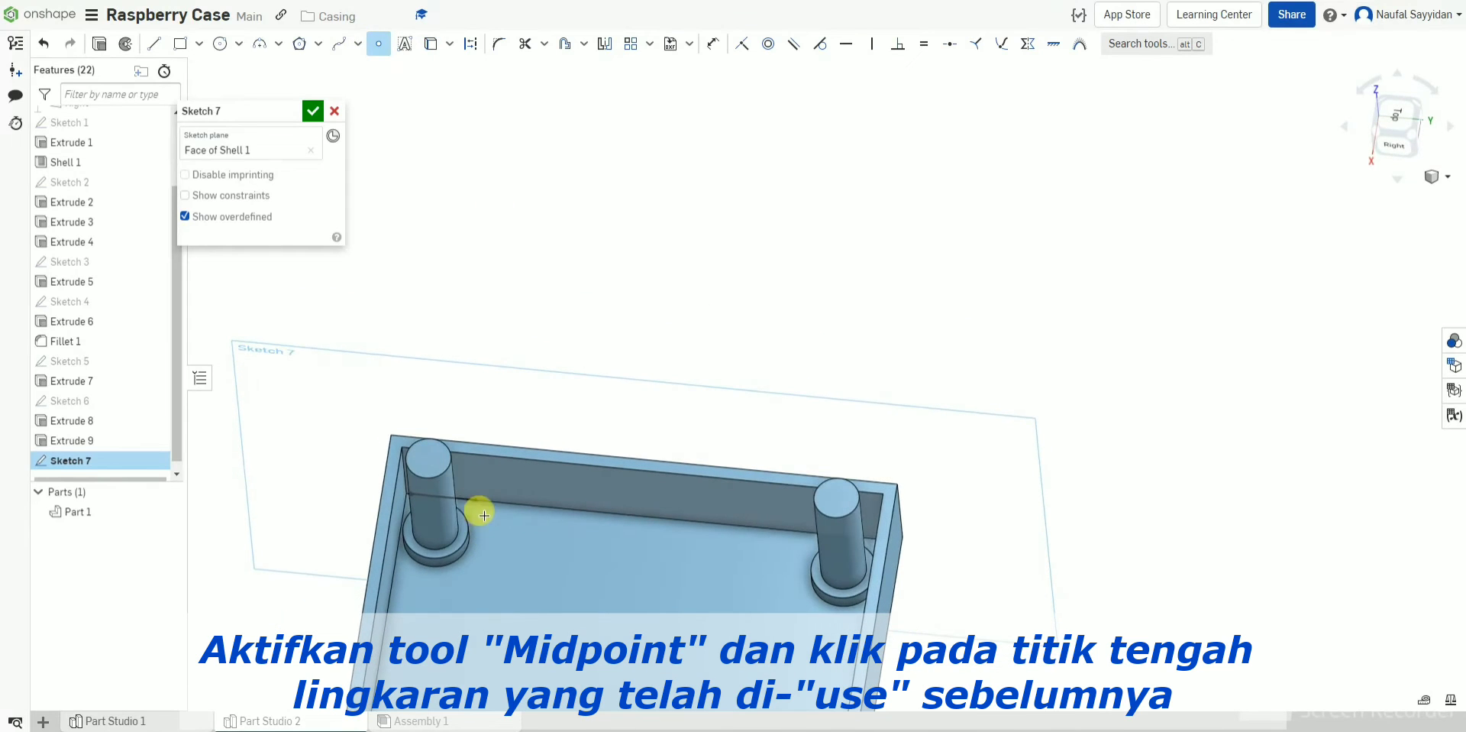
{"action": "left_click", "coordinate": [443, 498]}
{"action": "right_click_drag", "start_coordinate": [479, 496], "coordinate": [491, 483]}
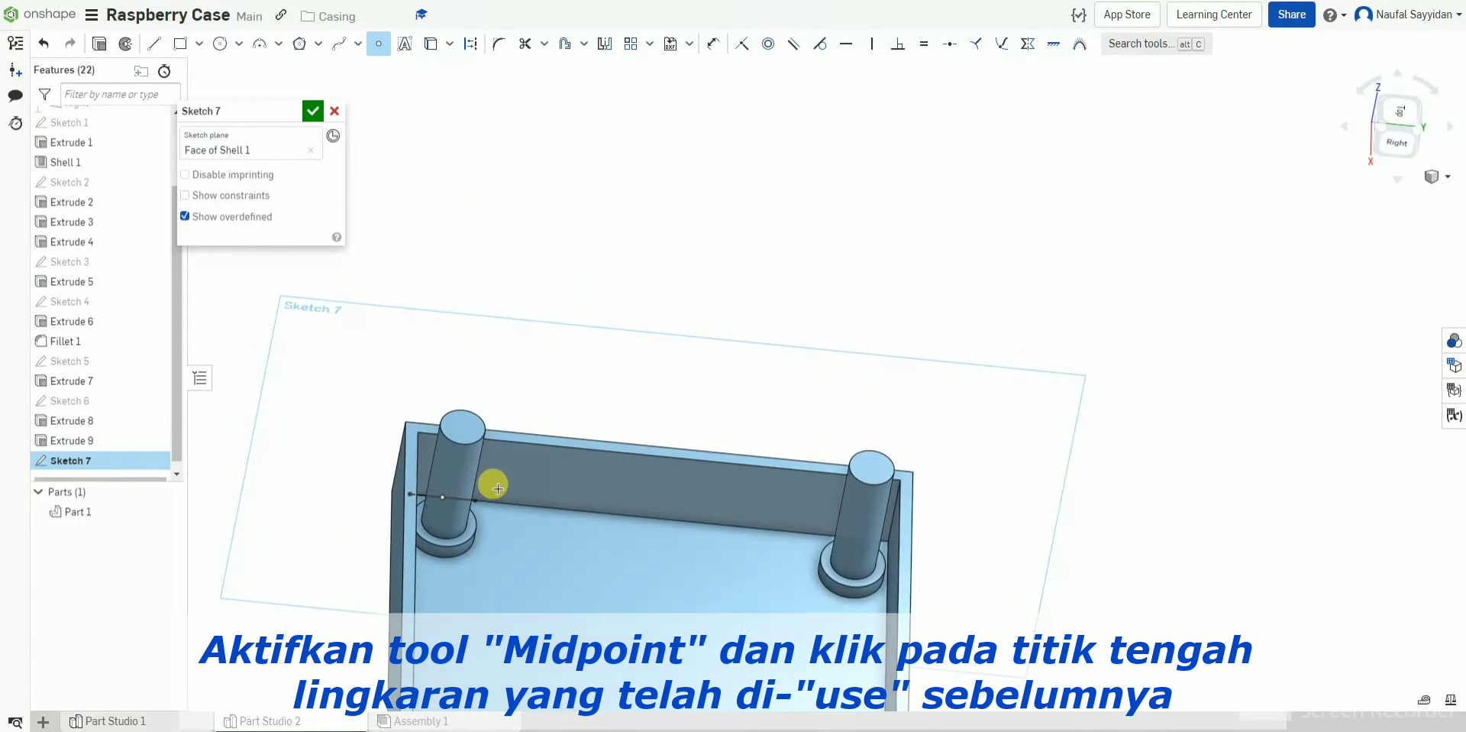
{"action": "left_click", "coordinate": [199, 44]}
{"action": "left_click", "coordinate": [154, 44]}
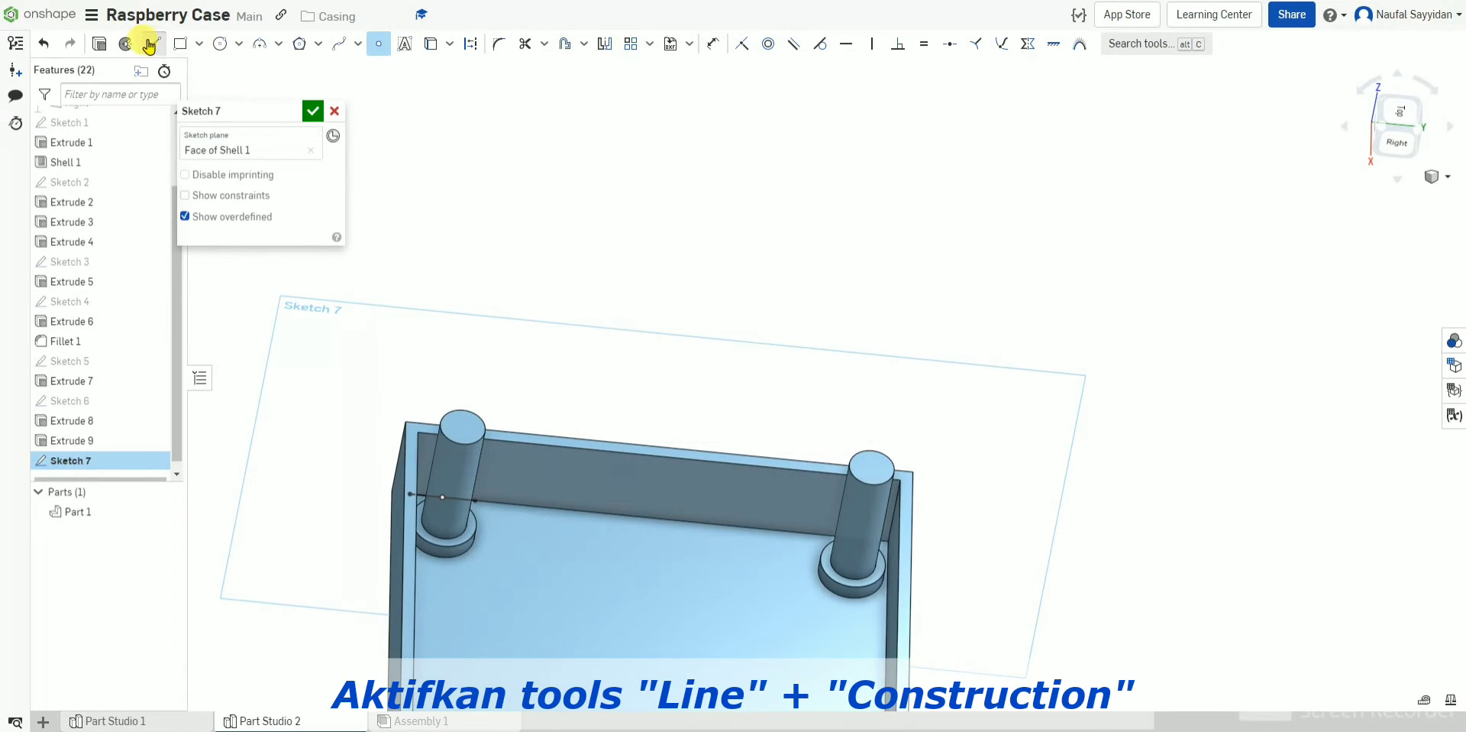
{"action": "left_click", "coordinate": [443, 497]}
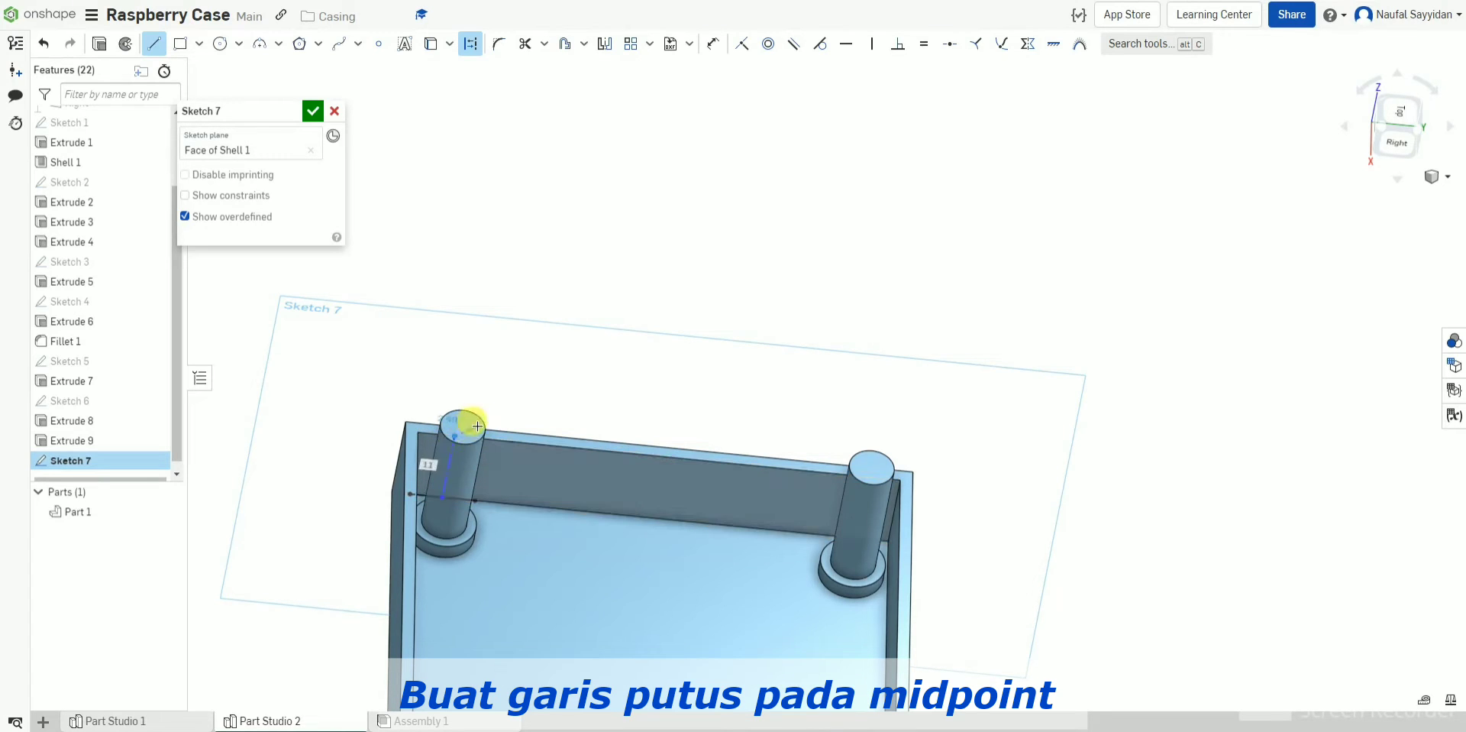
{"action": "key", "text": "Escape"}
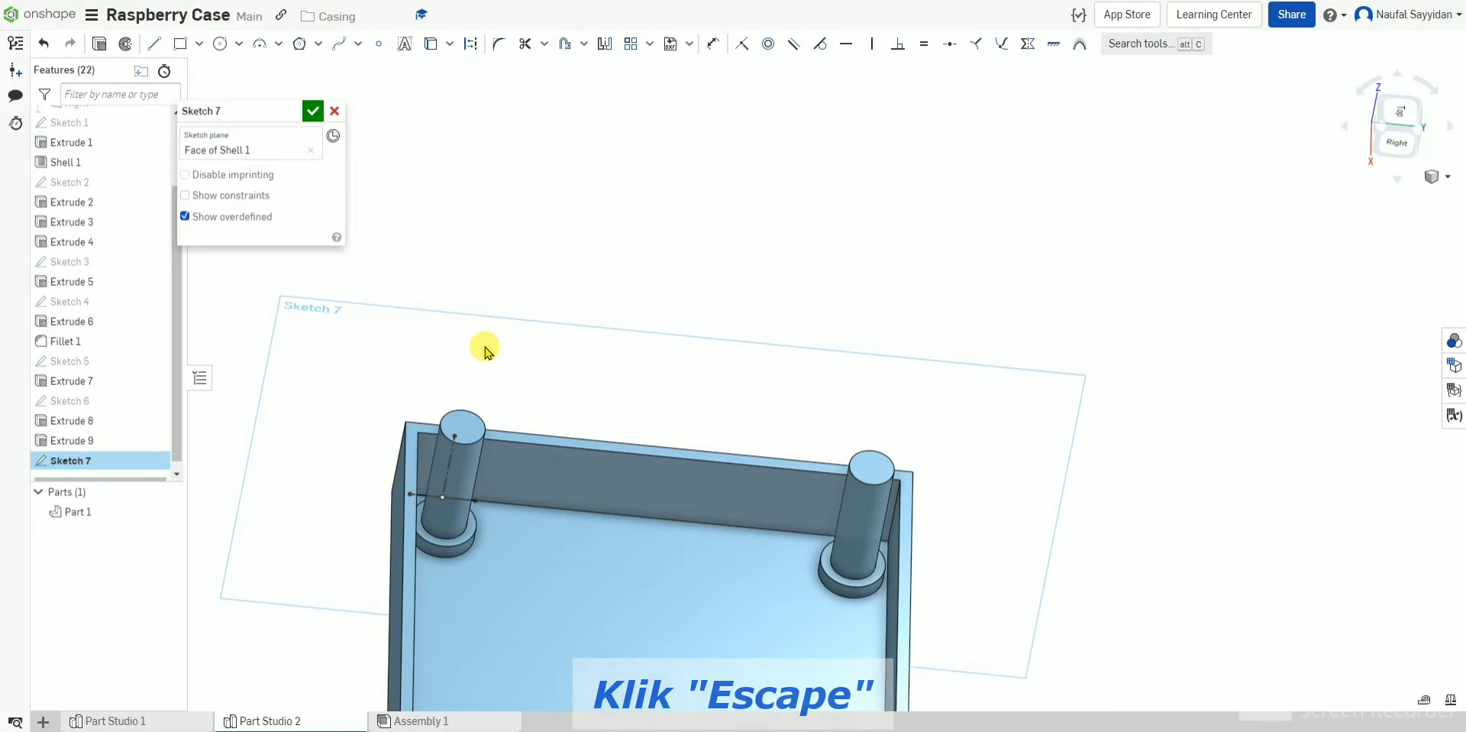
Step: Draw a corner rectangle around the construction line, spanning the wall's height behind the left post, and set its width to 2 mm
{"action": "key", "text": "g"}
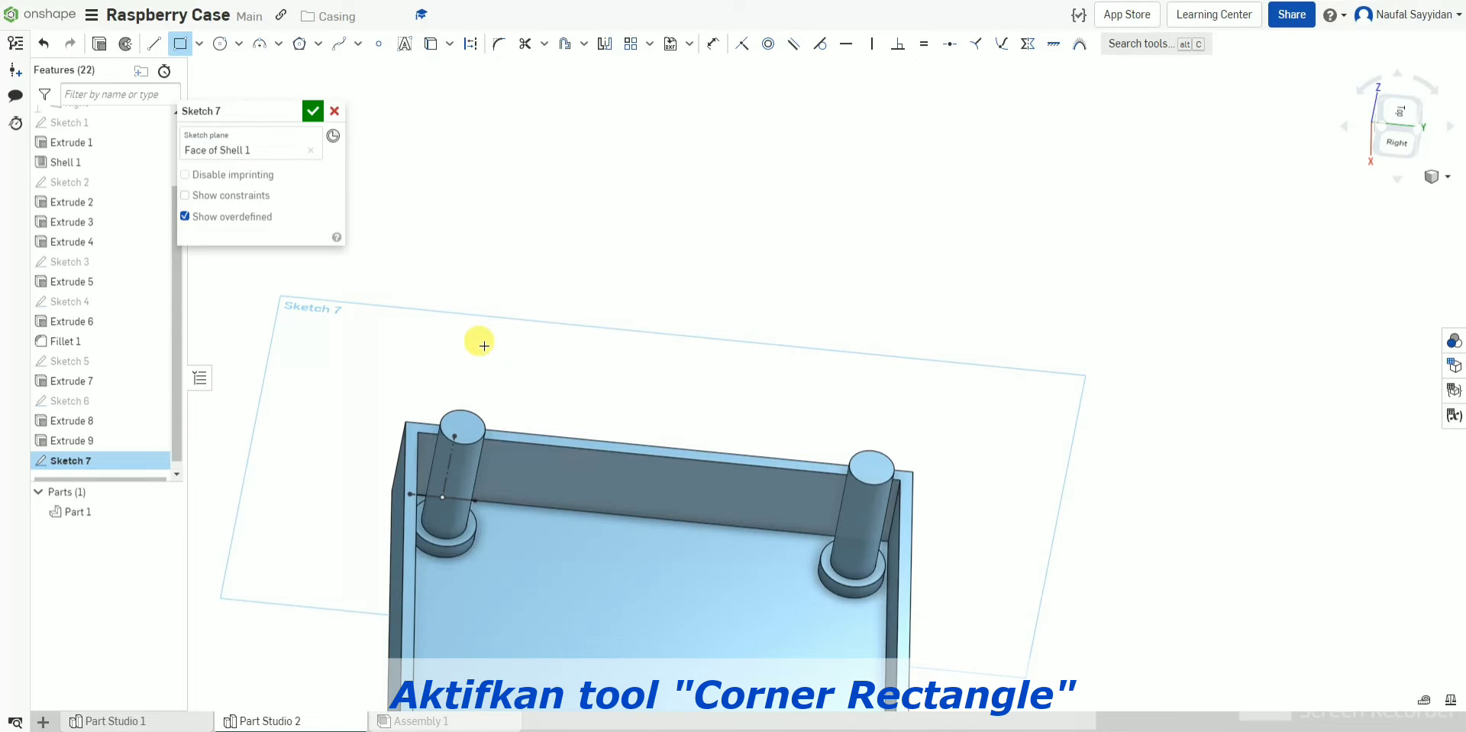
{"action": "left_click", "coordinate": [427, 495]}
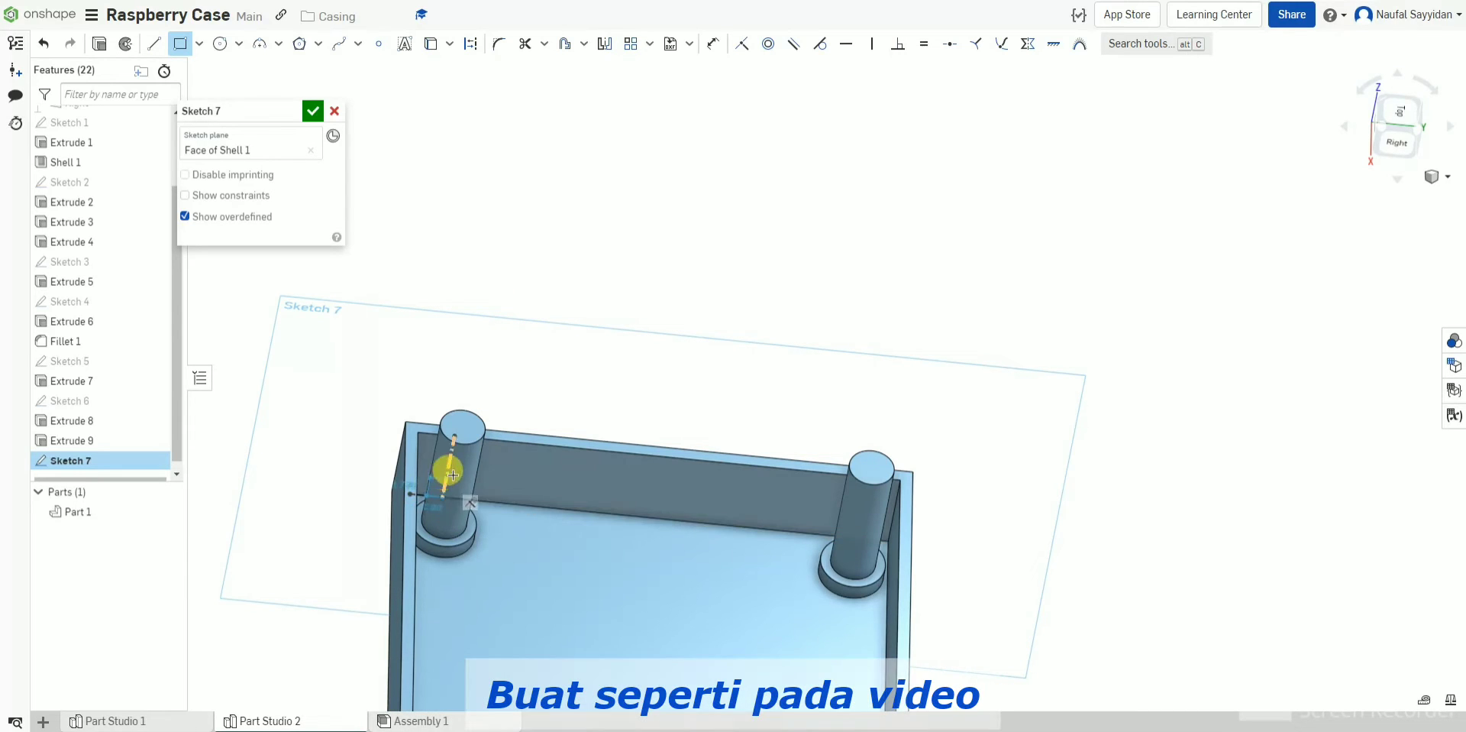
{"action": "left_click", "coordinate": [466, 437]}
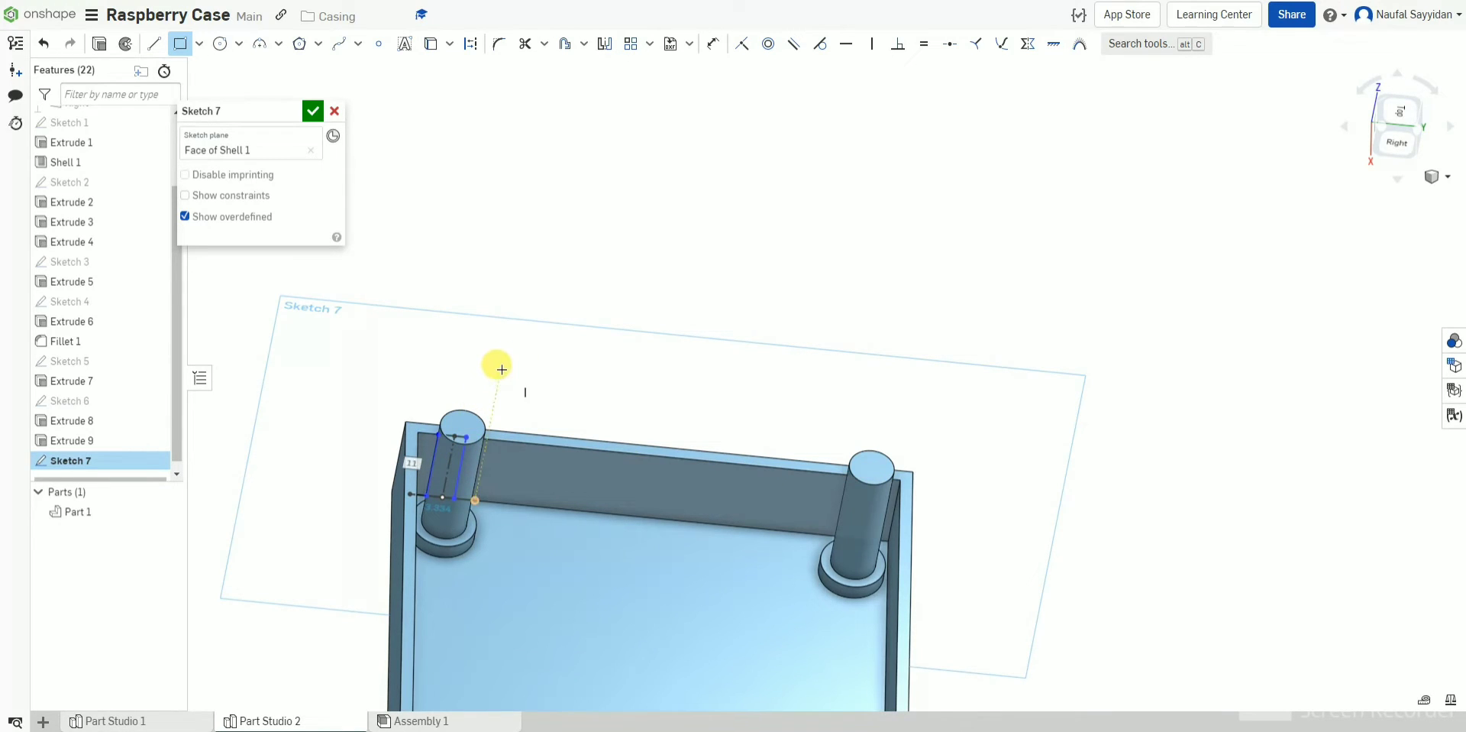
{"action": "key", "text": "d"}
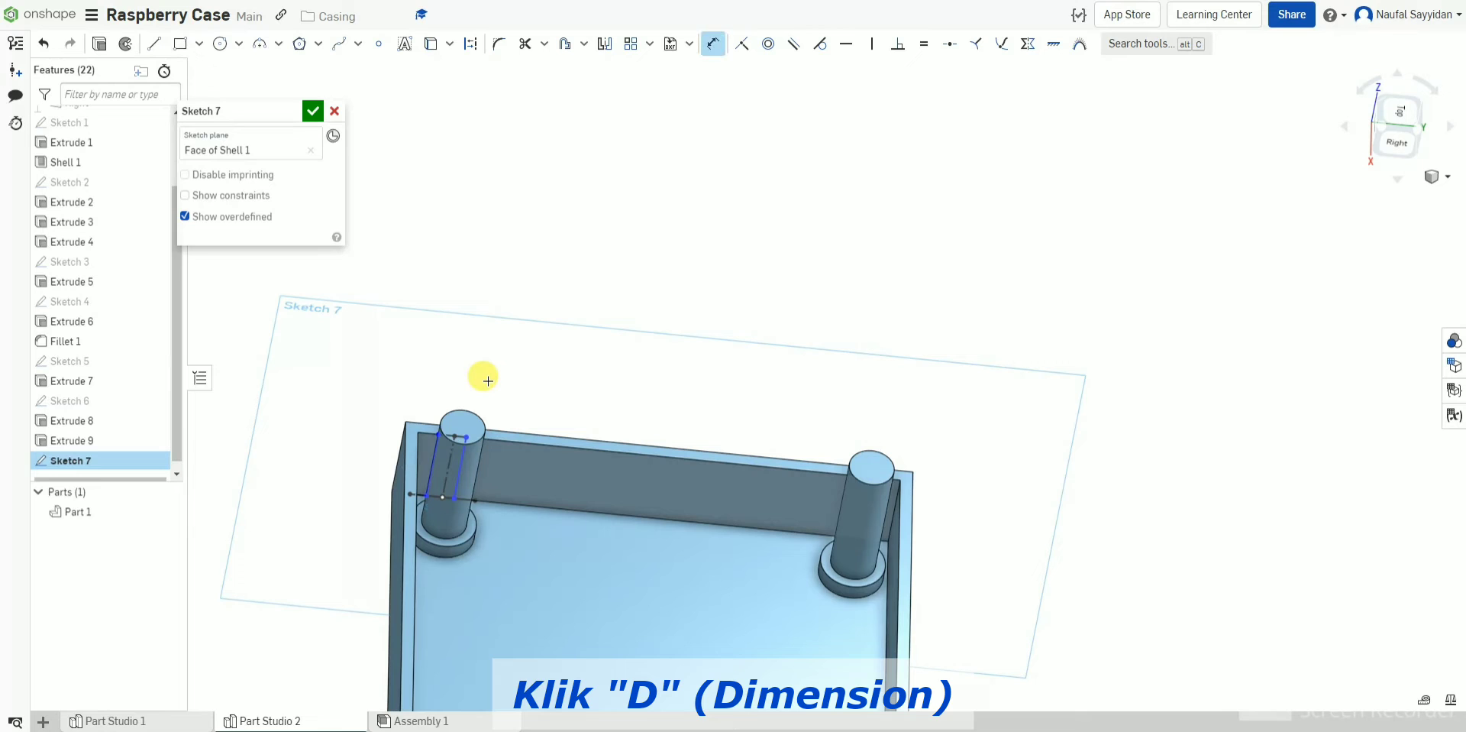
{"action": "left_click", "coordinate": [449, 435]}
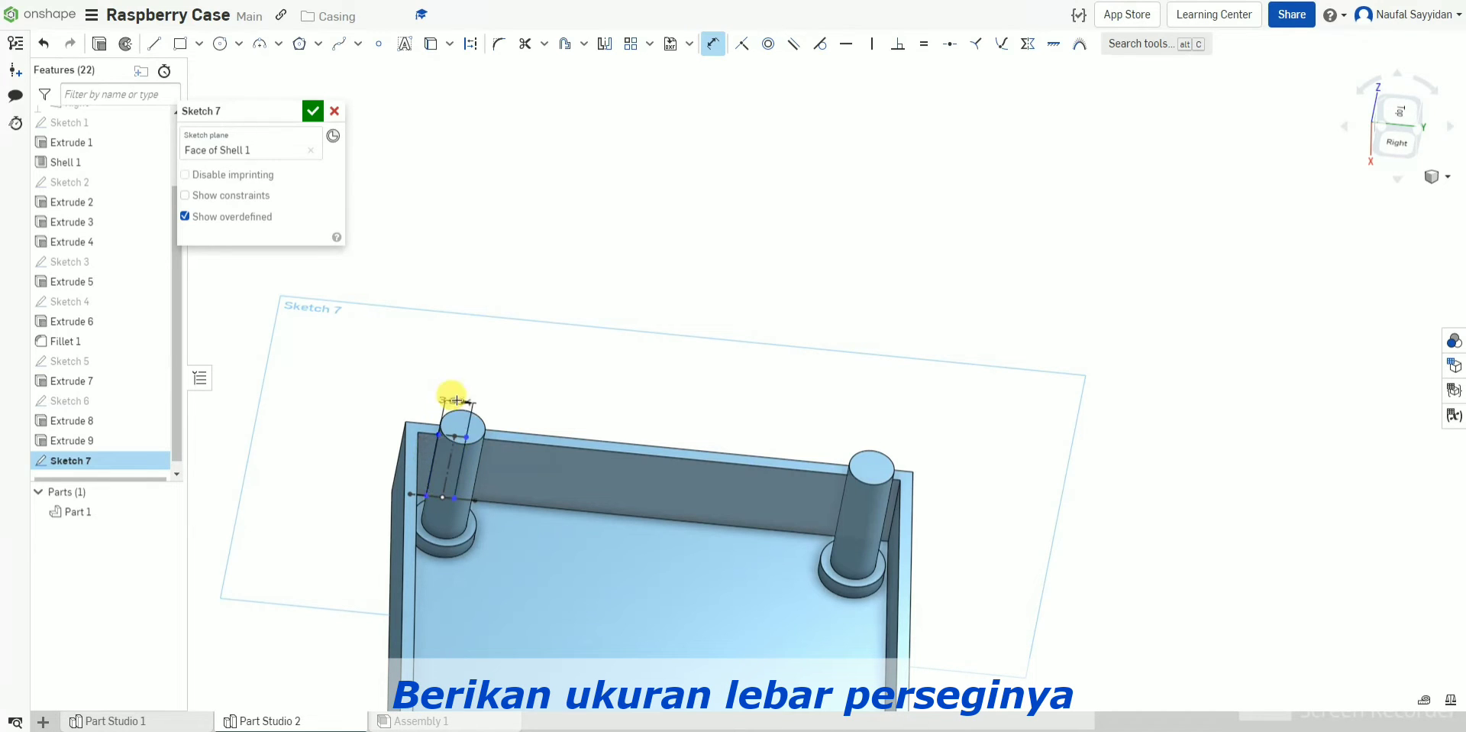
{"action": "left_click", "coordinate": [388, 359]}
{"action": "type", "text": "2"}
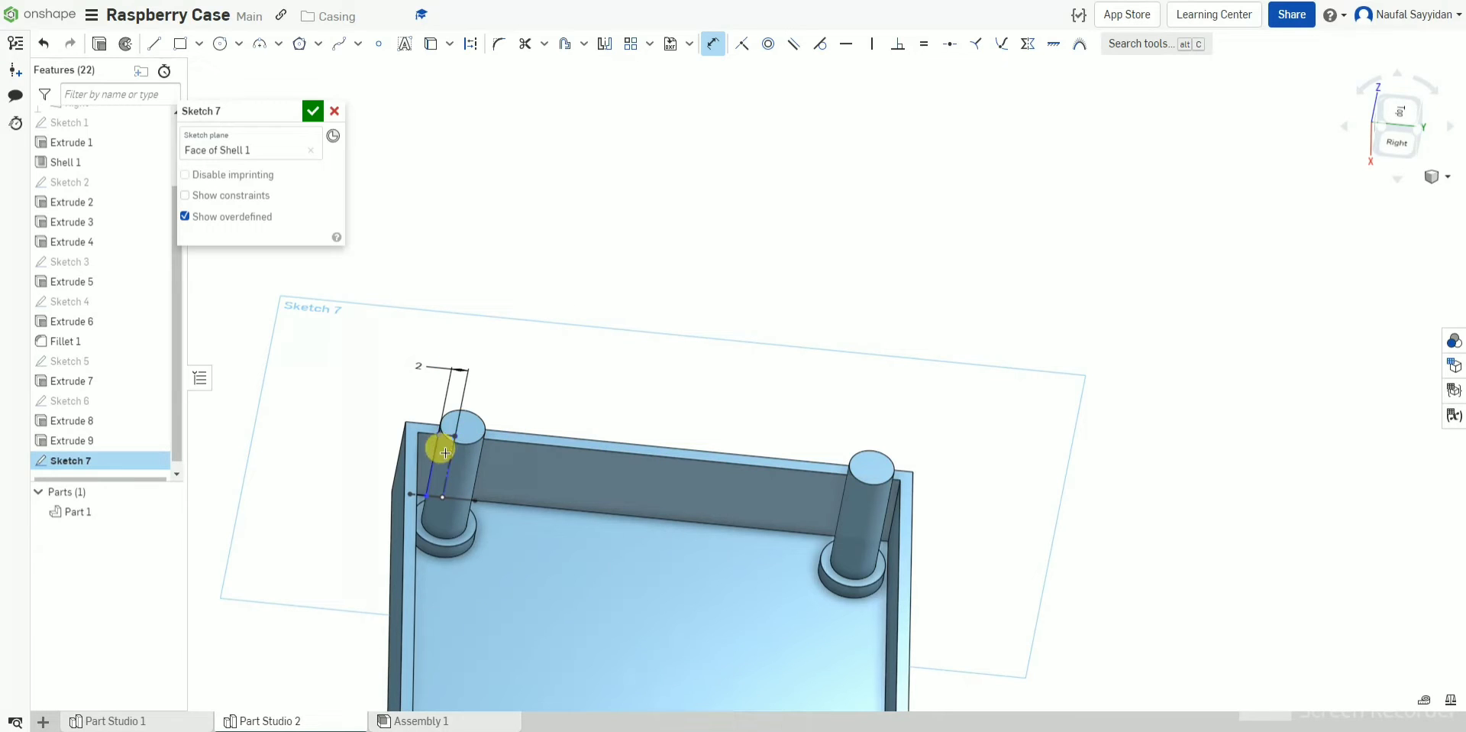
Step: Shift the narrow rectangle over the construction line and make its two long sides symmetric about that line
{"action": "left_click", "coordinate": [711, 43]}
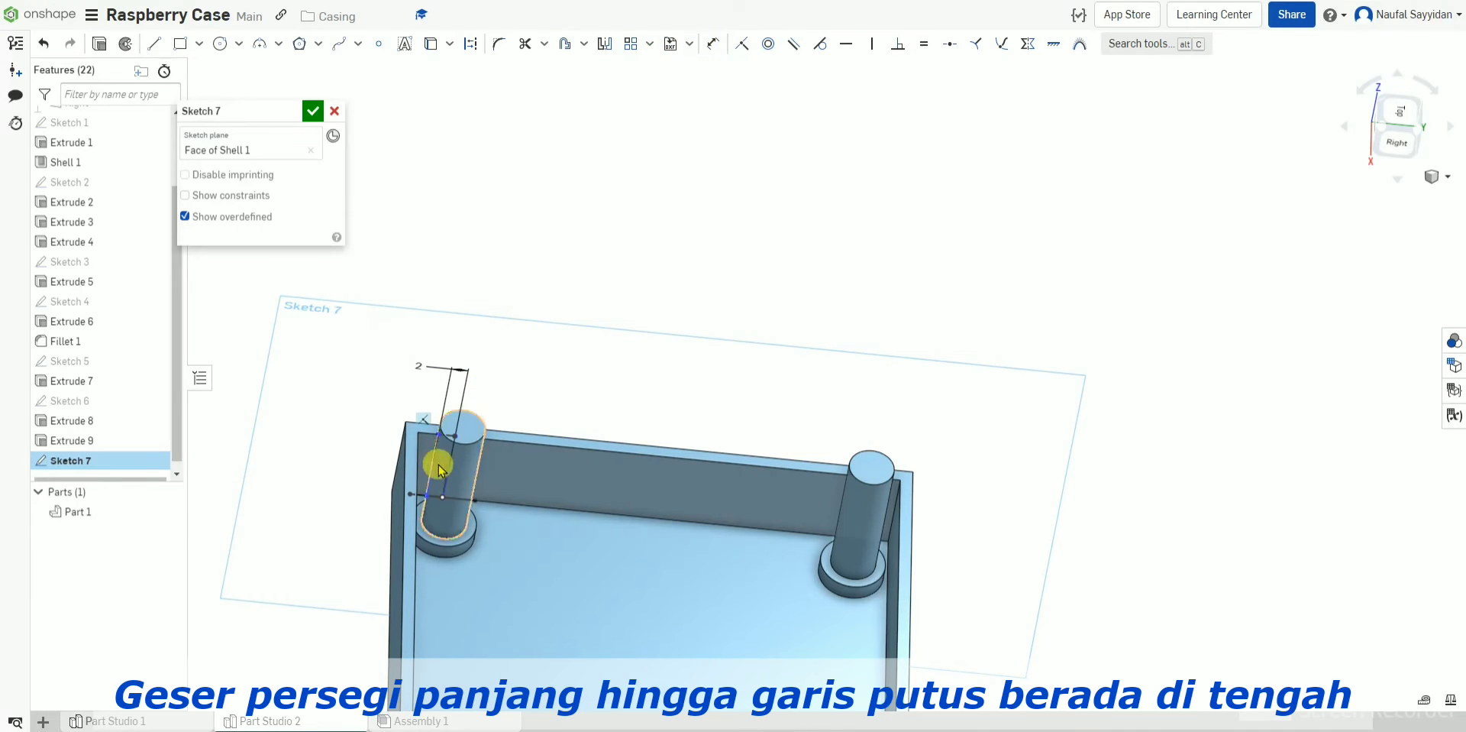
{"action": "left_click_drag", "start_coordinate": [458, 474], "coordinate": [439, 472]}
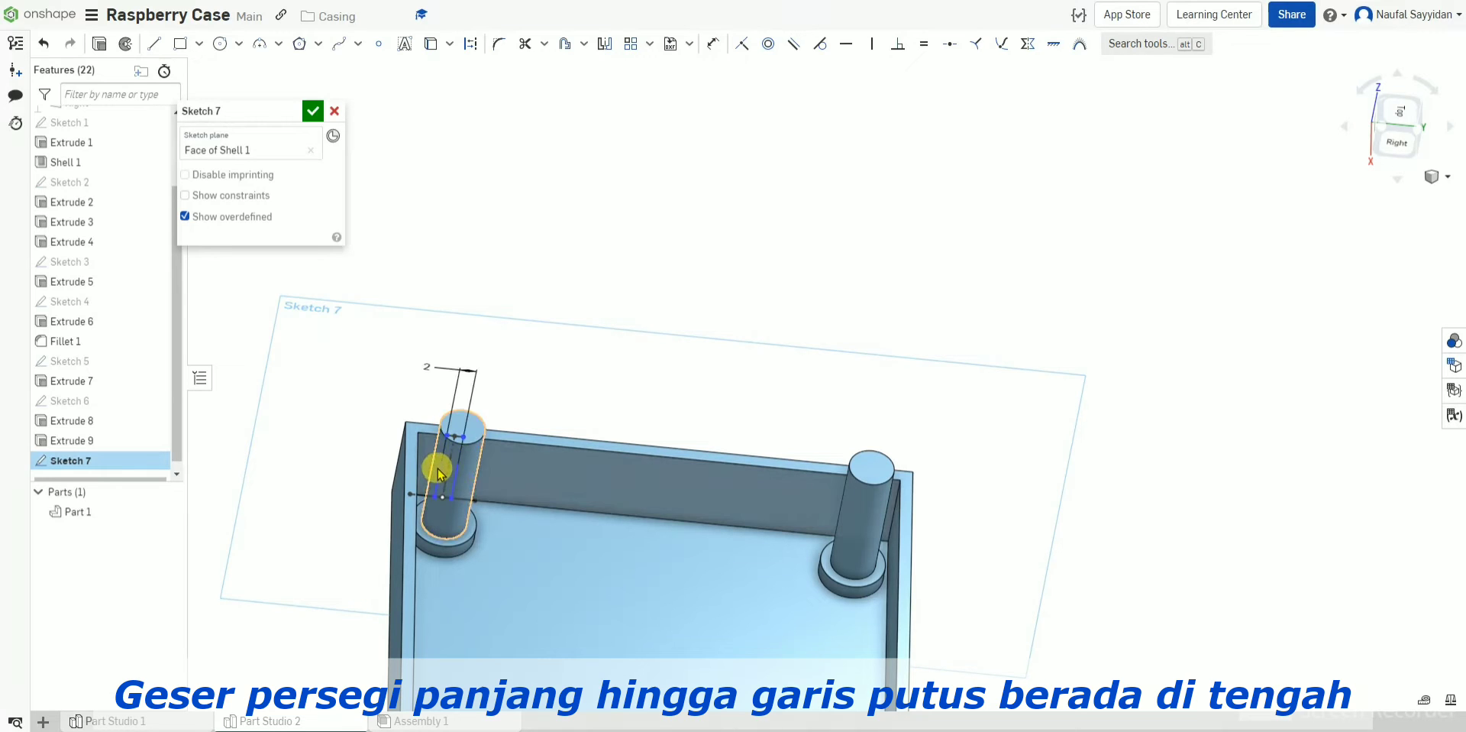
{"action": "left_click", "coordinate": [438, 468]}
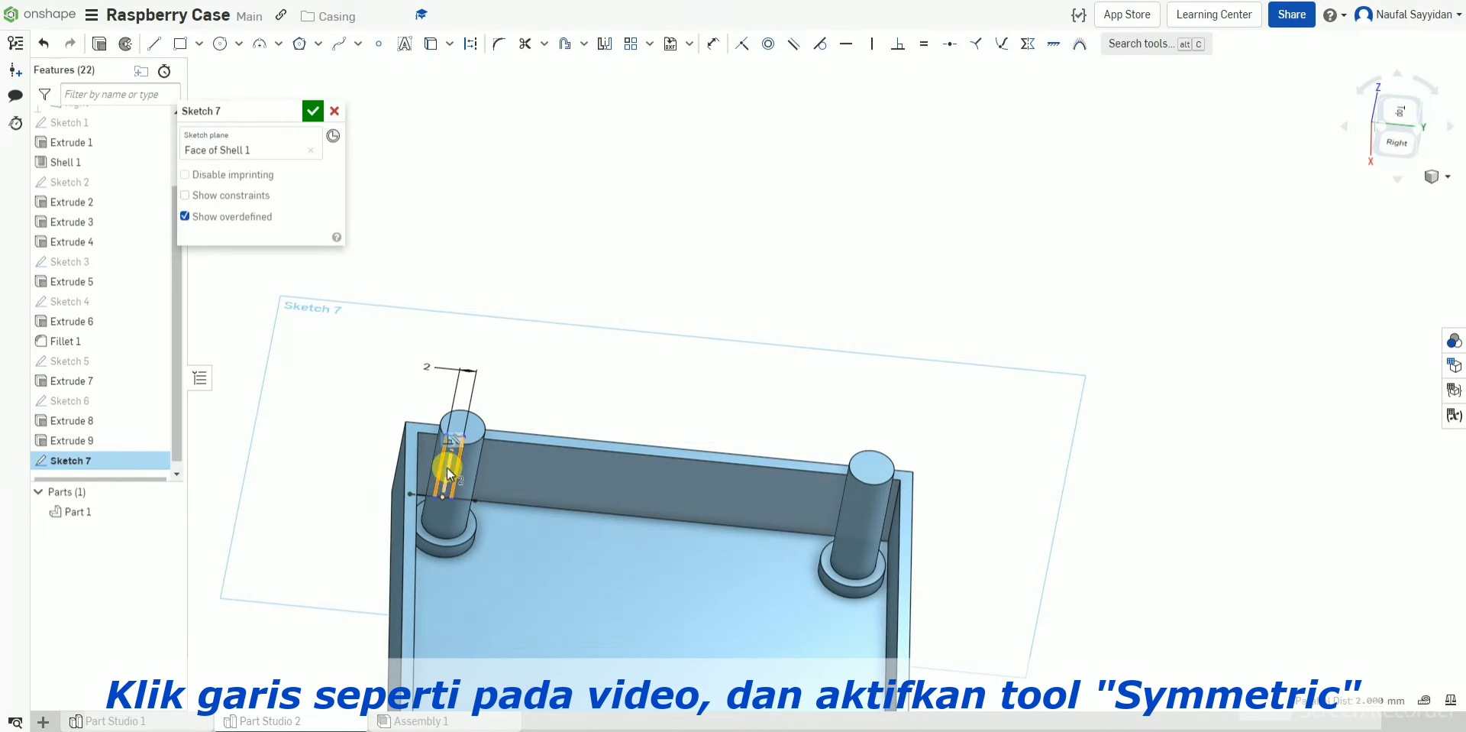
{"action": "left_click", "coordinate": [447, 465]}
{"action": "left_click", "coordinate": [1027, 43]}
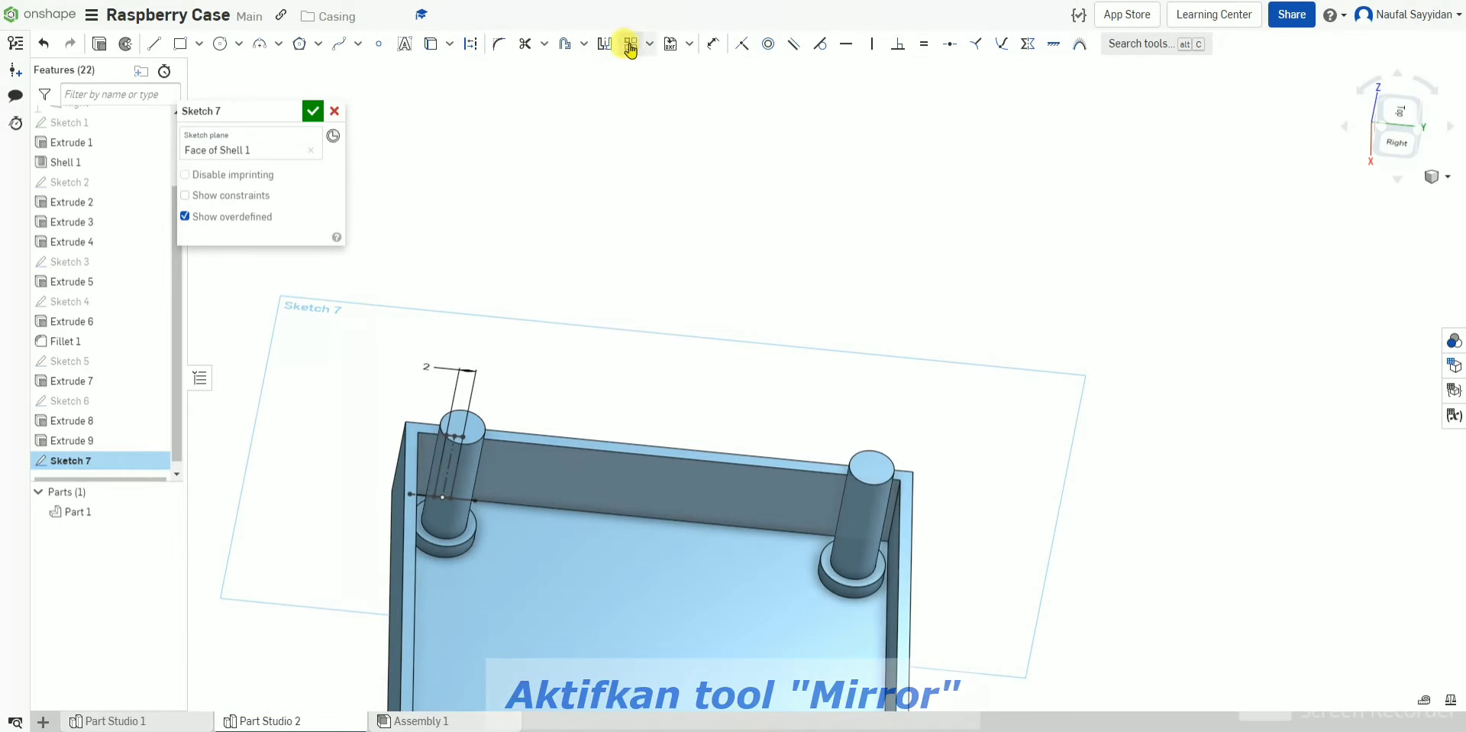
{"action": "left_click", "coordinate": [605, 45]}
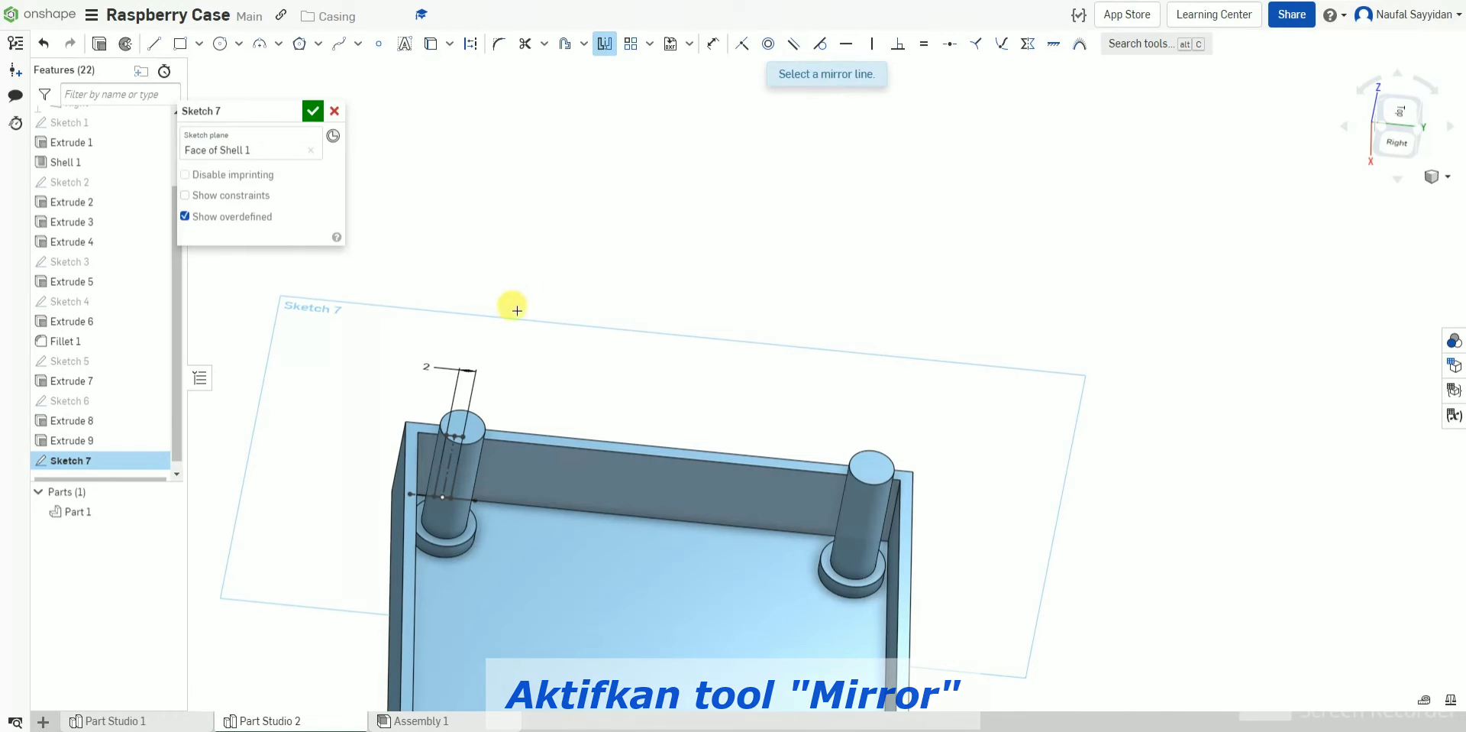
{"action": "left_click_drag", "start_coordinate": [355, 533], "coordinate": [569, 368]}
{"action": "scroll", "coordinate": [133, 260], "scroll_direction": "up", "scroll_amount": 3}
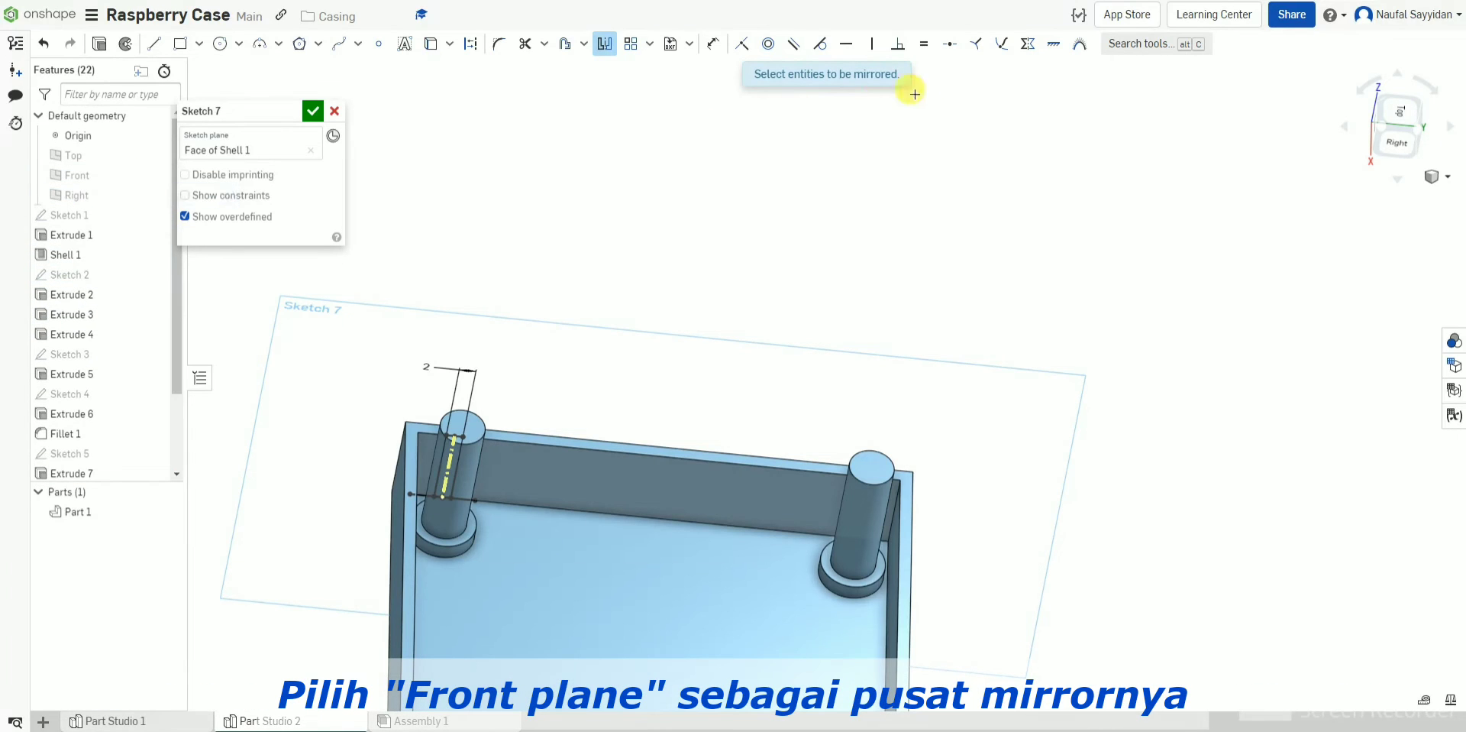
Step: Mirror the rectangle with its construction and projected lines about the Front plane, and accept the sketch
{"action": "left_click", "coordinate": [605, 44]}
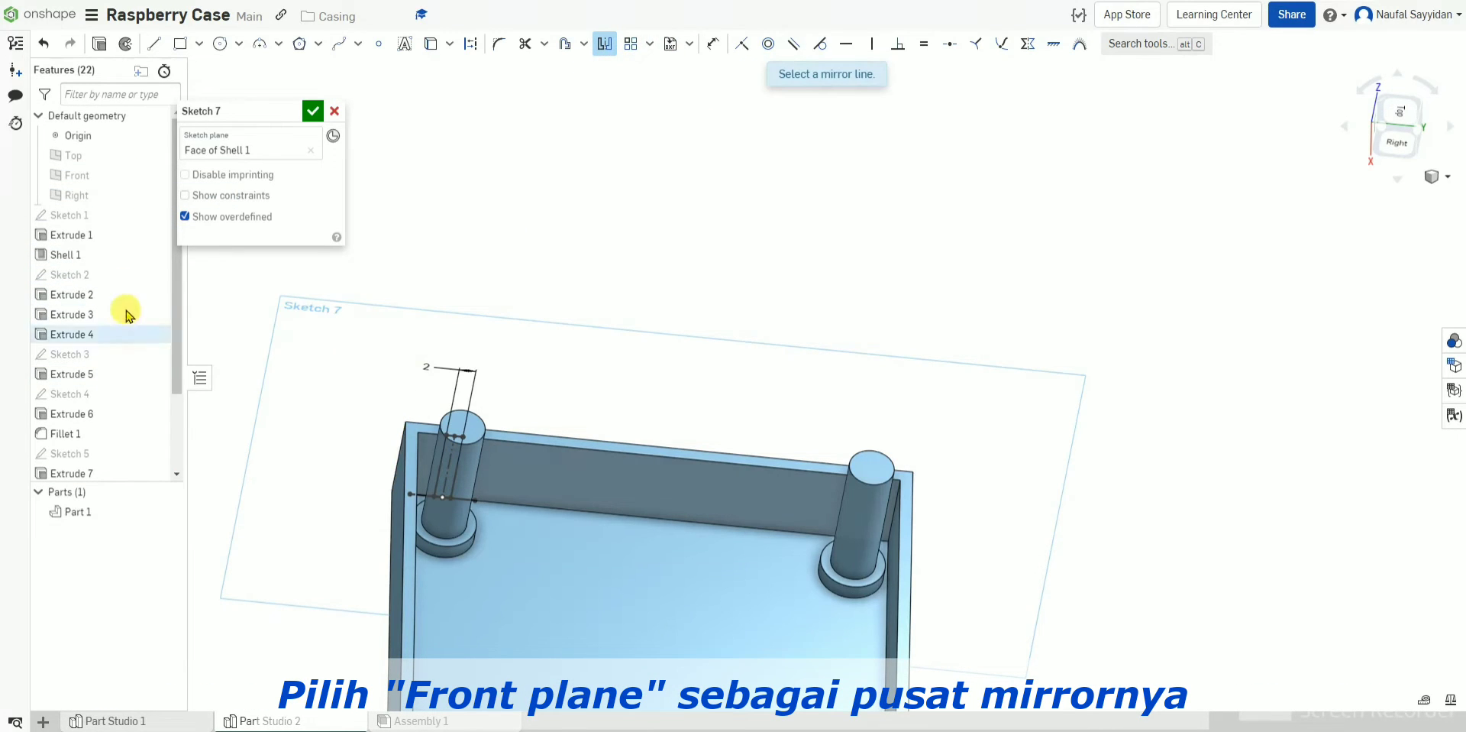
{"action": "left_click", "coordinate": [123, 179]}
{"action": "mouse_move", "coordinate": [345, 520]}
{"action": "left_mouse_down"}
{"action": "mouse_move", "coordinate": [557, 435]}
{"action": "mouse_move", "coordinate": [577, 397]}
{"action": "left_mouse_up"}
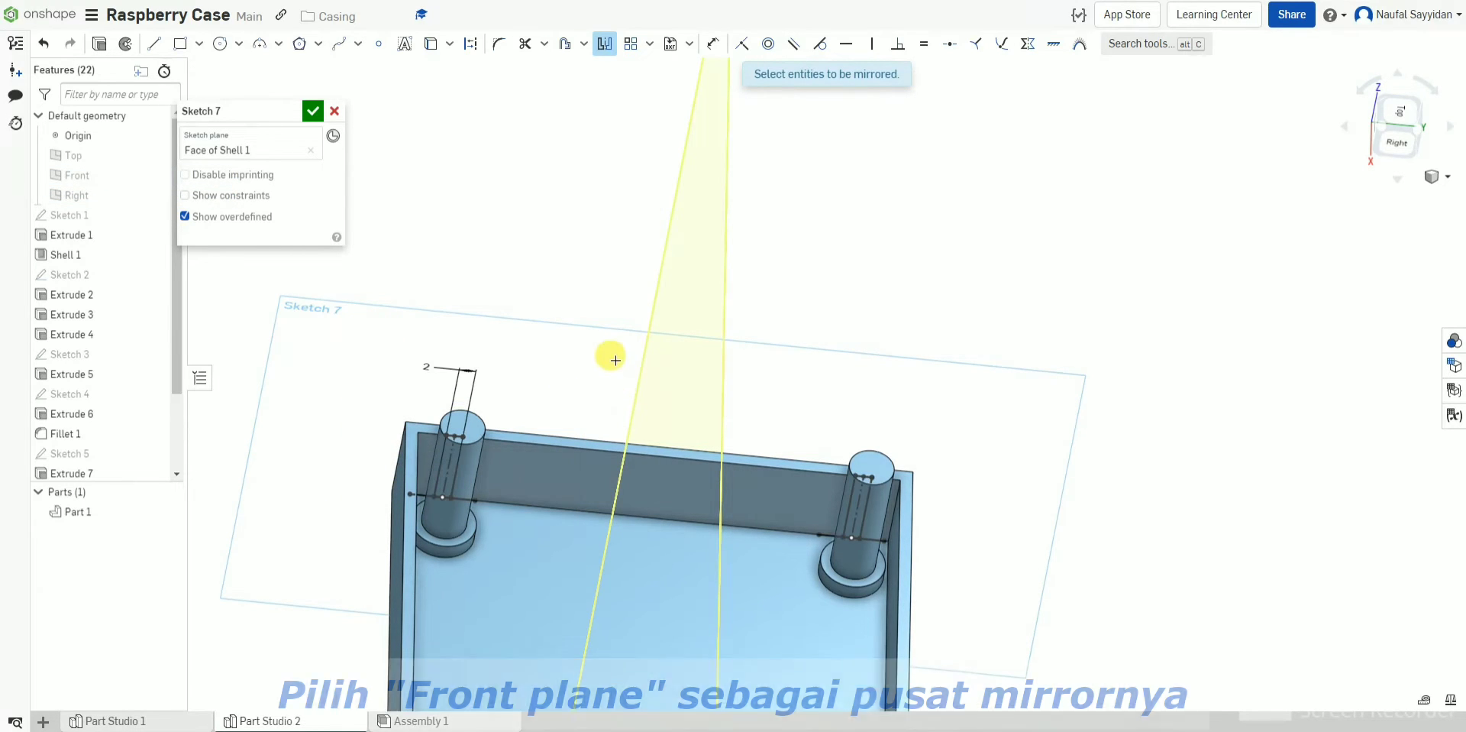
{"action": "mouse_move", "coordinate": [606, 351]}
{"action": "right_mouse_down"}
{"action": "mouse_move", "coordinate": [597, 360]}
{"action": "mouse_move", "coordinate": [611, 348]}
{"action": "right_mouse_up"}
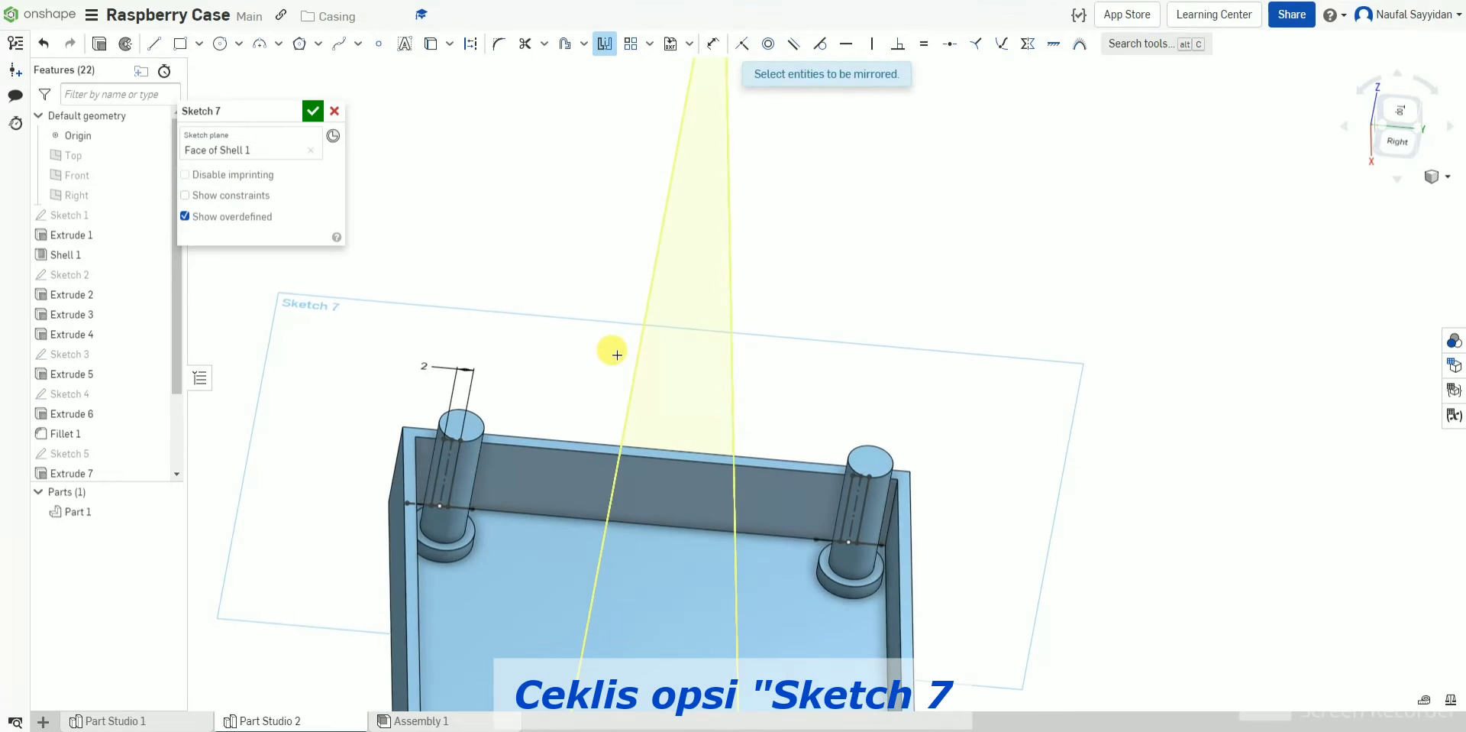
{"action": "left_click", "coordinate": [311, 111]}
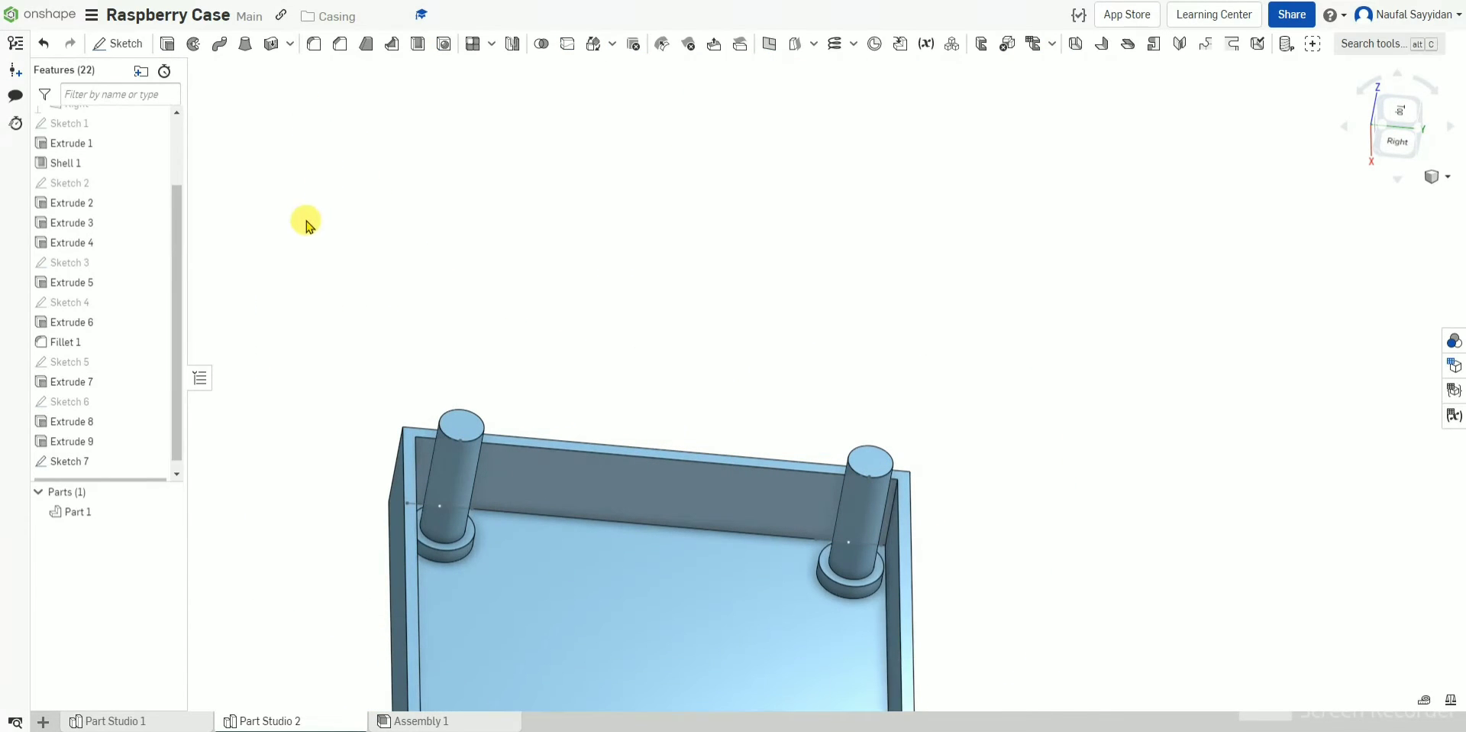
{"action": "scroll", "coordinate": [306, 241], "scroll_direction": "down", "scroll_amount": 1}
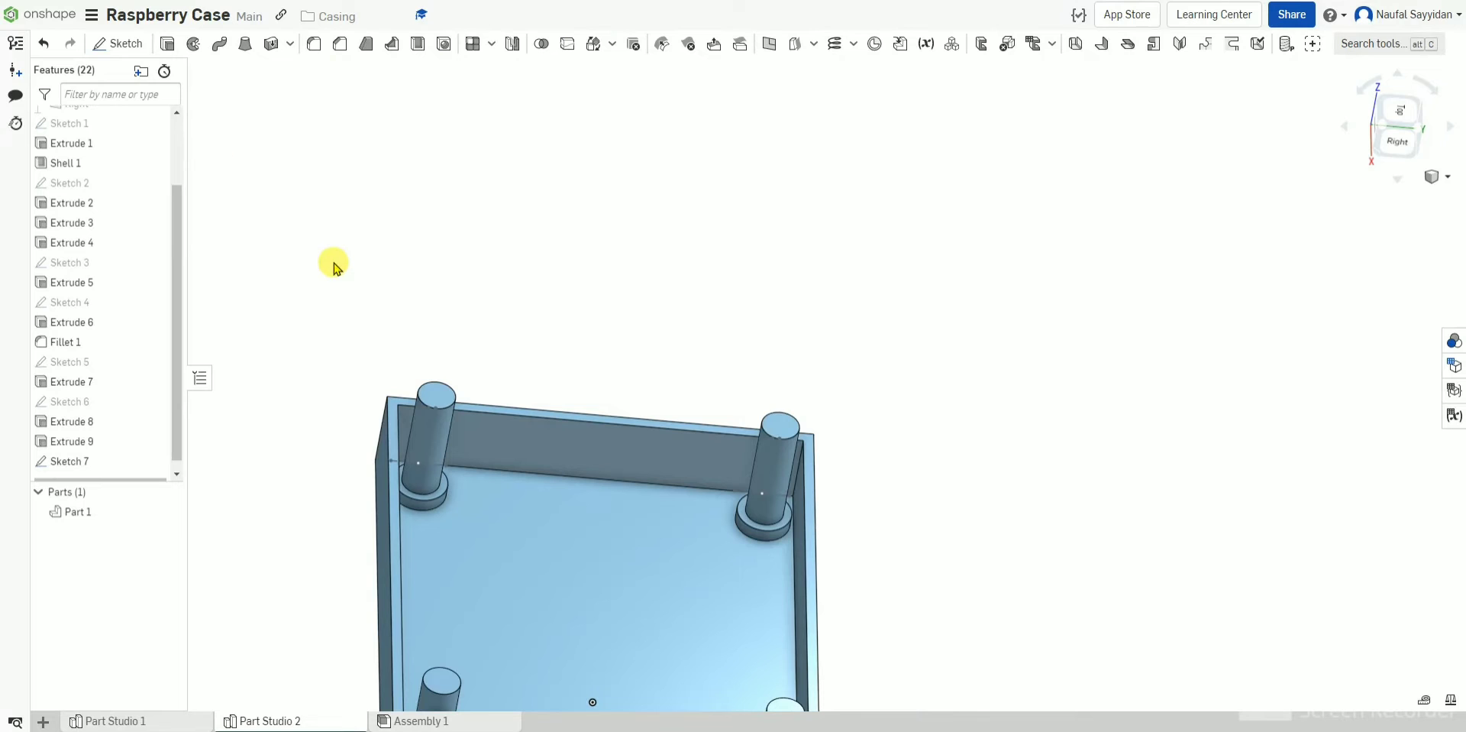
{"action": "mouse_move", "coordinate": [331, 262]}
{"action": "right_mouse_down"}
{"action": "mouse_move", "coordinate": [363, 265]}
{"action": "mouse_move", "coordinate": [331, 283]}
{"action": "right_mouse_up"}
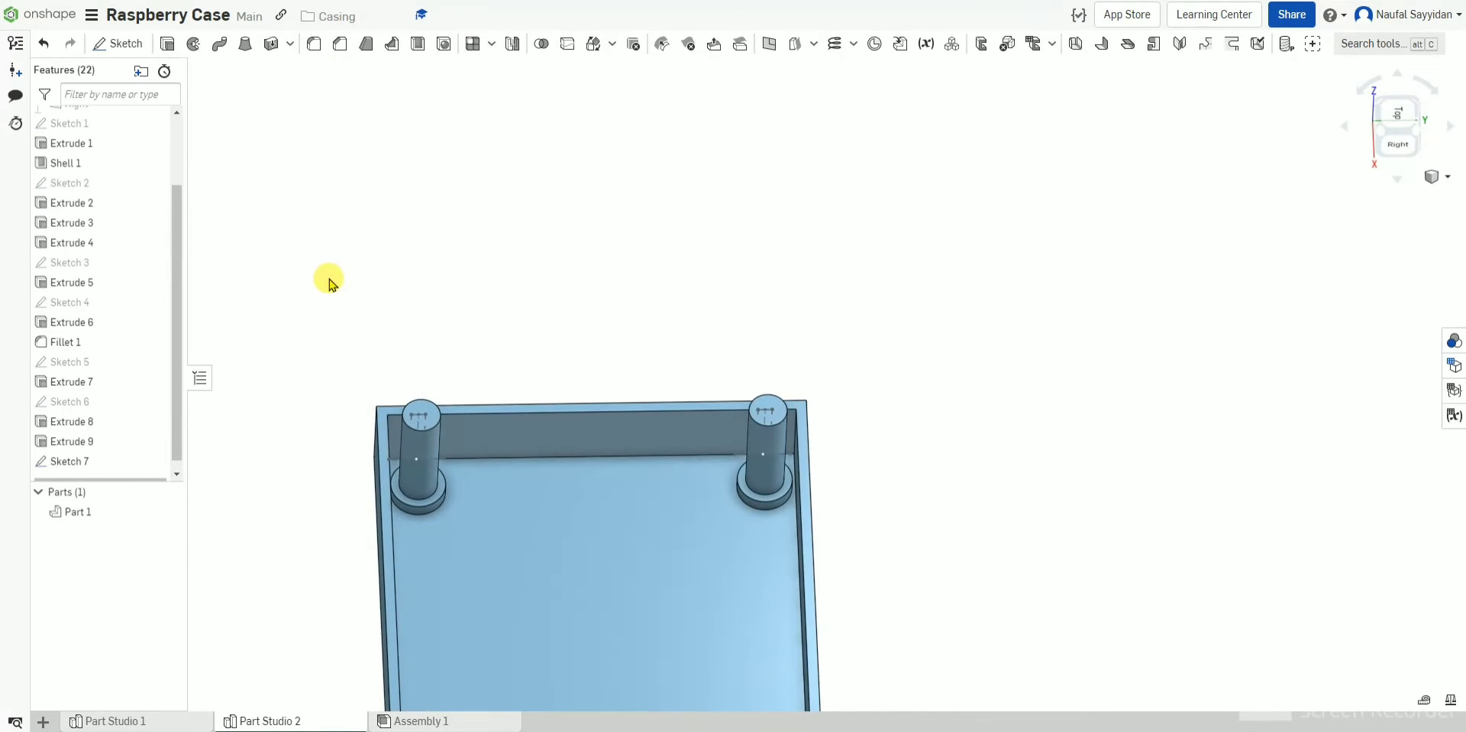
{"action": "left_click", "coordinate": [168, 46]}
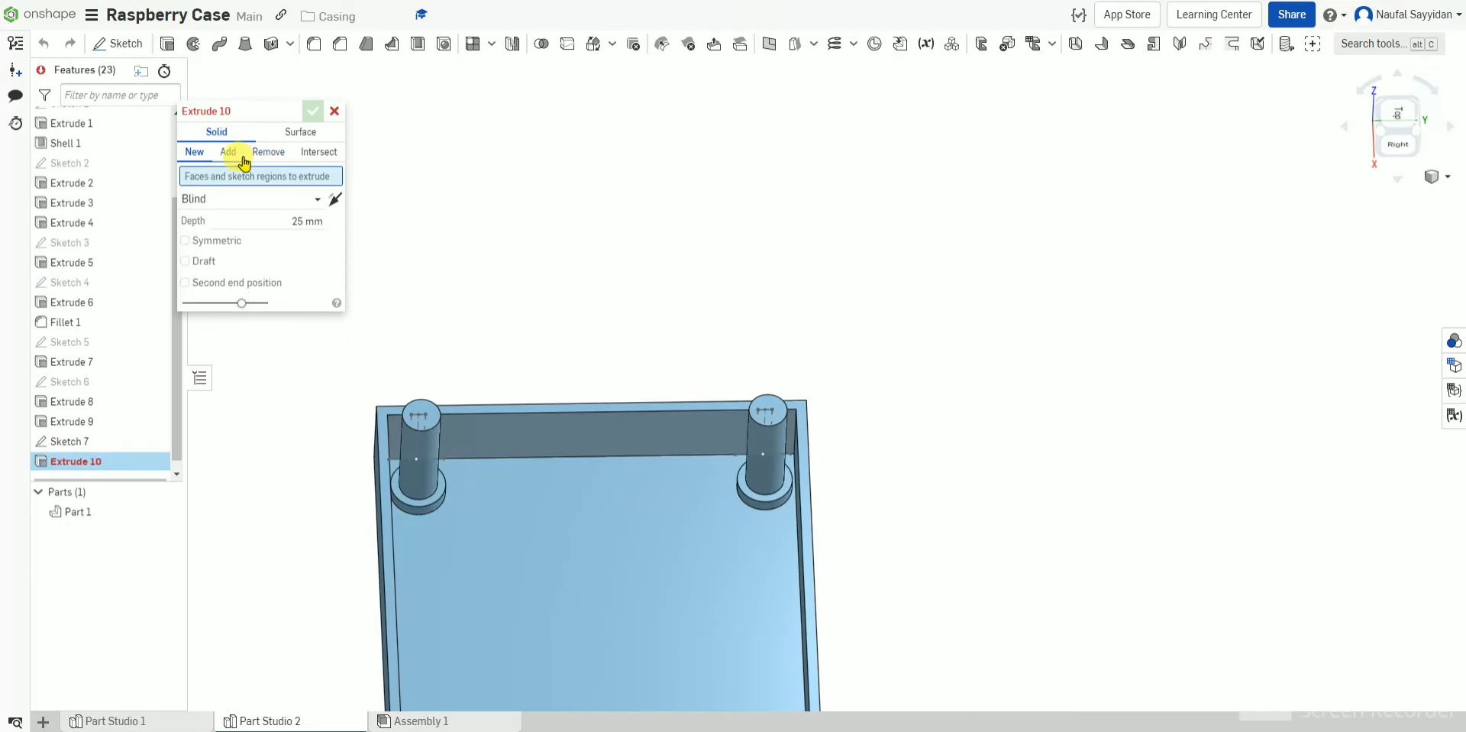
{"action": "left_click", "coordinate": [336, 112]}
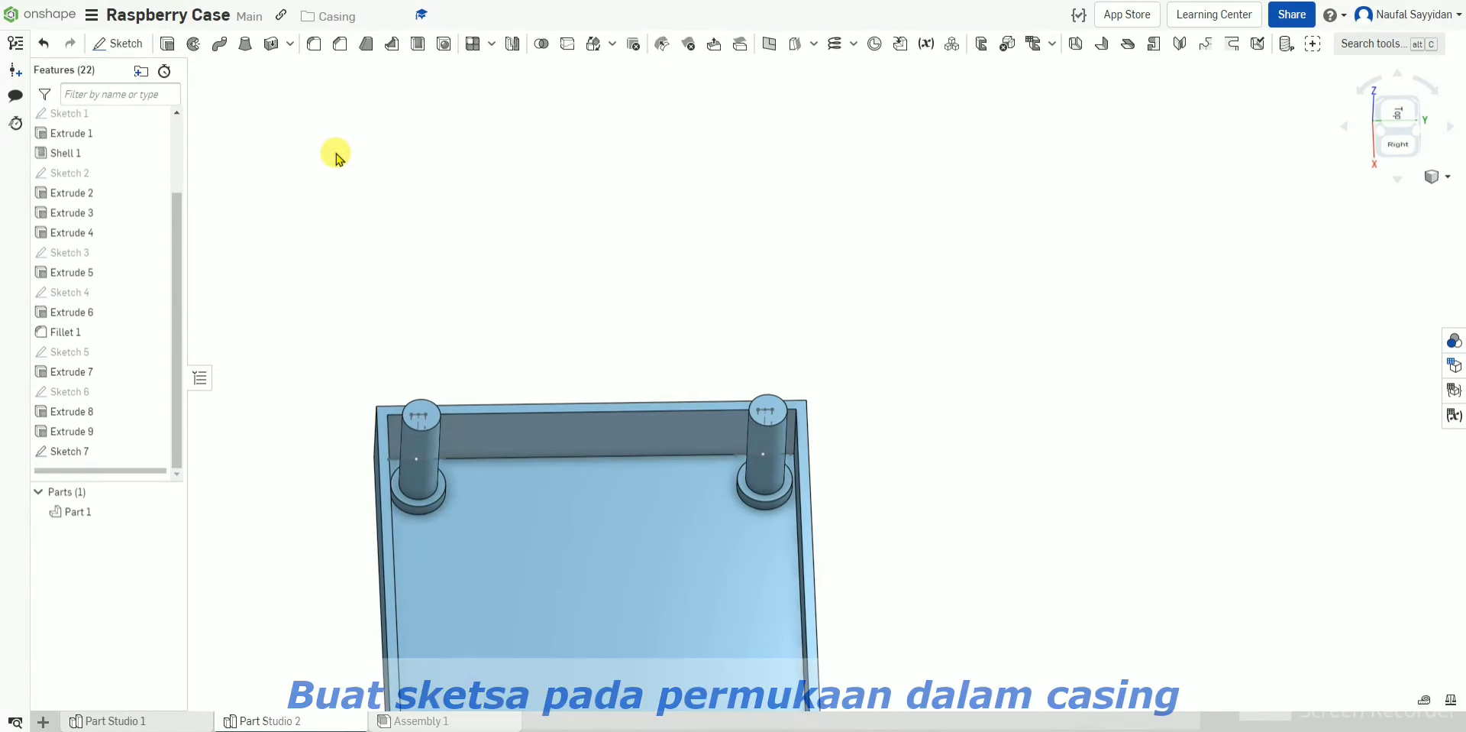
Step: Start a sketch on the long side wall's inner face and project the base rings of the two nearest posts onto it
{"action": "right_click_drag", "start_coordinate": [339, 137], "coordinate": [390, 144]}
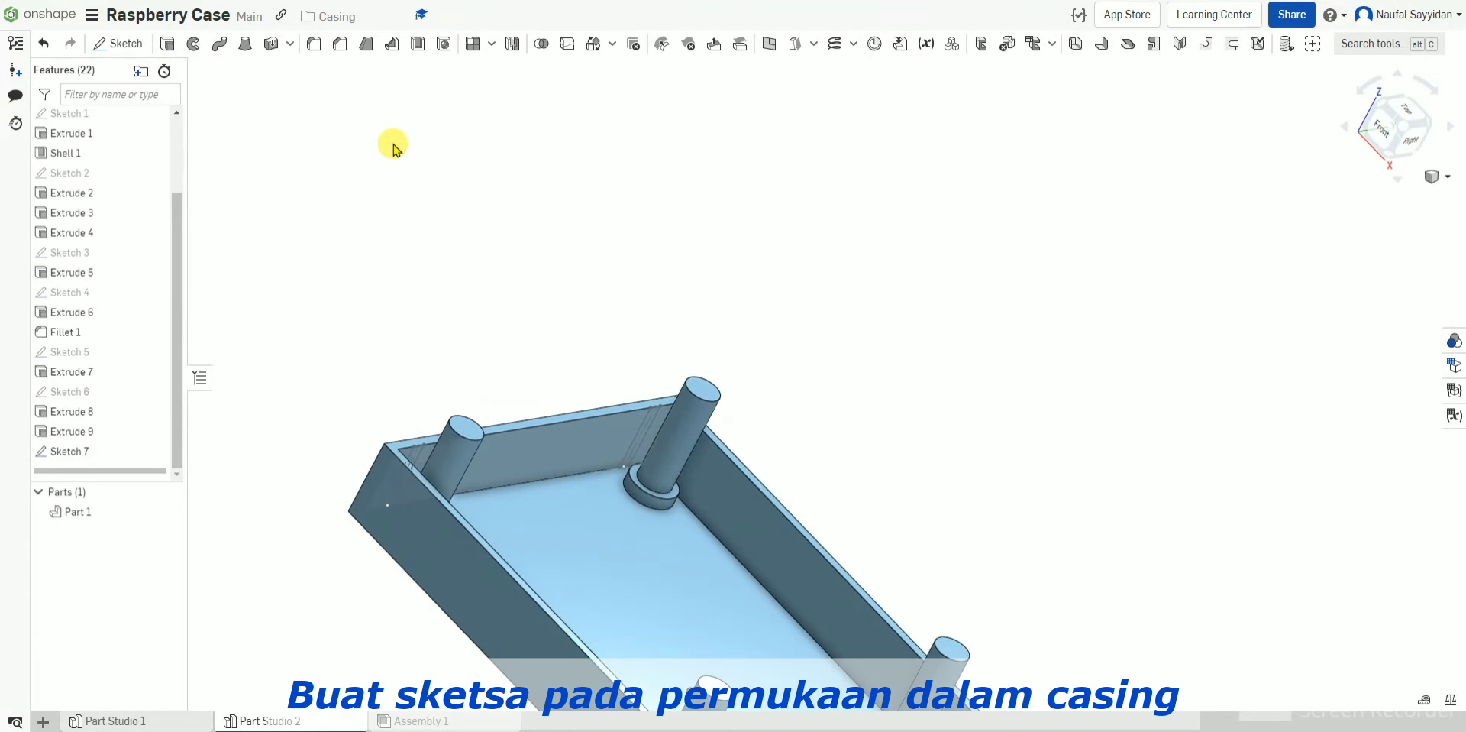
{"action": "left_click", "coordinate": [126, 43]}
{"action": "mouse_move", "coordinate": [629, 297]}
{"action": "right_mouse_down"}
{"action": "mouse_move", "coordinate": [649, 228]}
{"action": "mouse_move", "coordinate": [680, 287]}
{"action": "mouse_move", "coordinate": [633, 457]}
{"action": "mouse_move", "coordinate": [655, 458]}
{"action": "right_mouse_up"}
{"action": "left_click", "coordinate": [634, 458]}
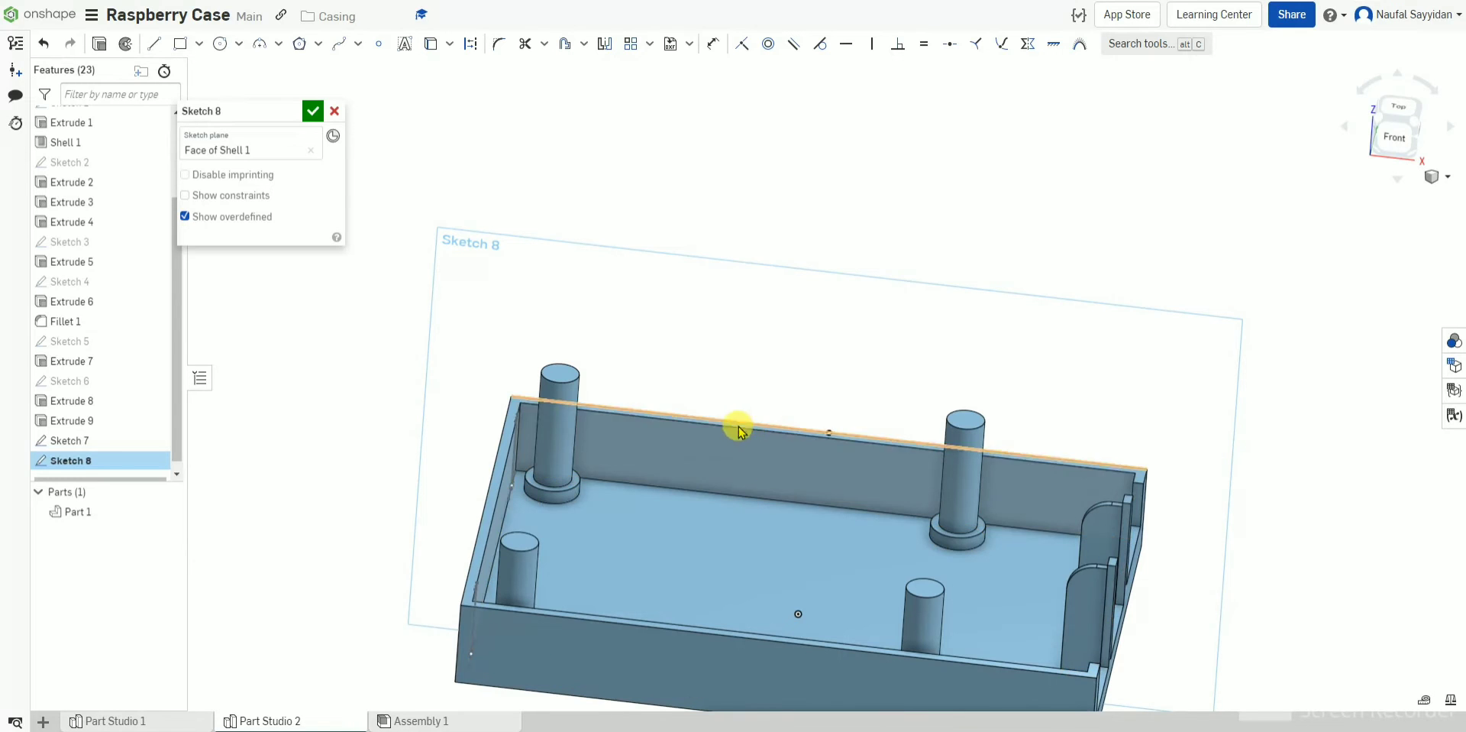
{"action": "right_click_drag", "start_coordinate": [694, 435], "coordinate": [583, 405]}
{"action": "scroll", "coordinate": [713, 466], "scroll_direction": "down", "scroll_amount": 3}
{"action": "scroll", "coordinate": [686, 463], "scroll_direction": "up", "scroll_amount": 4}
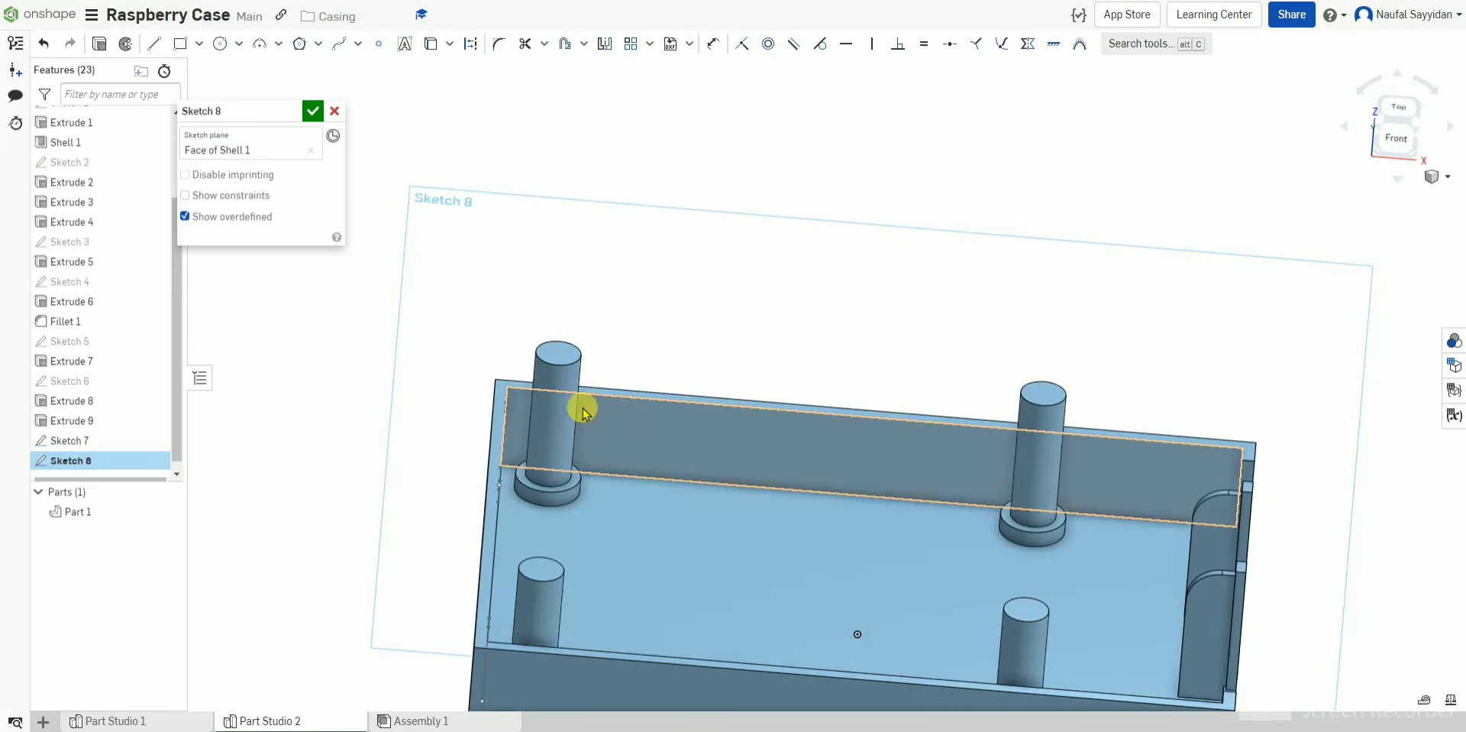
{"action": "left_click", "coordinate": [431, 44]}
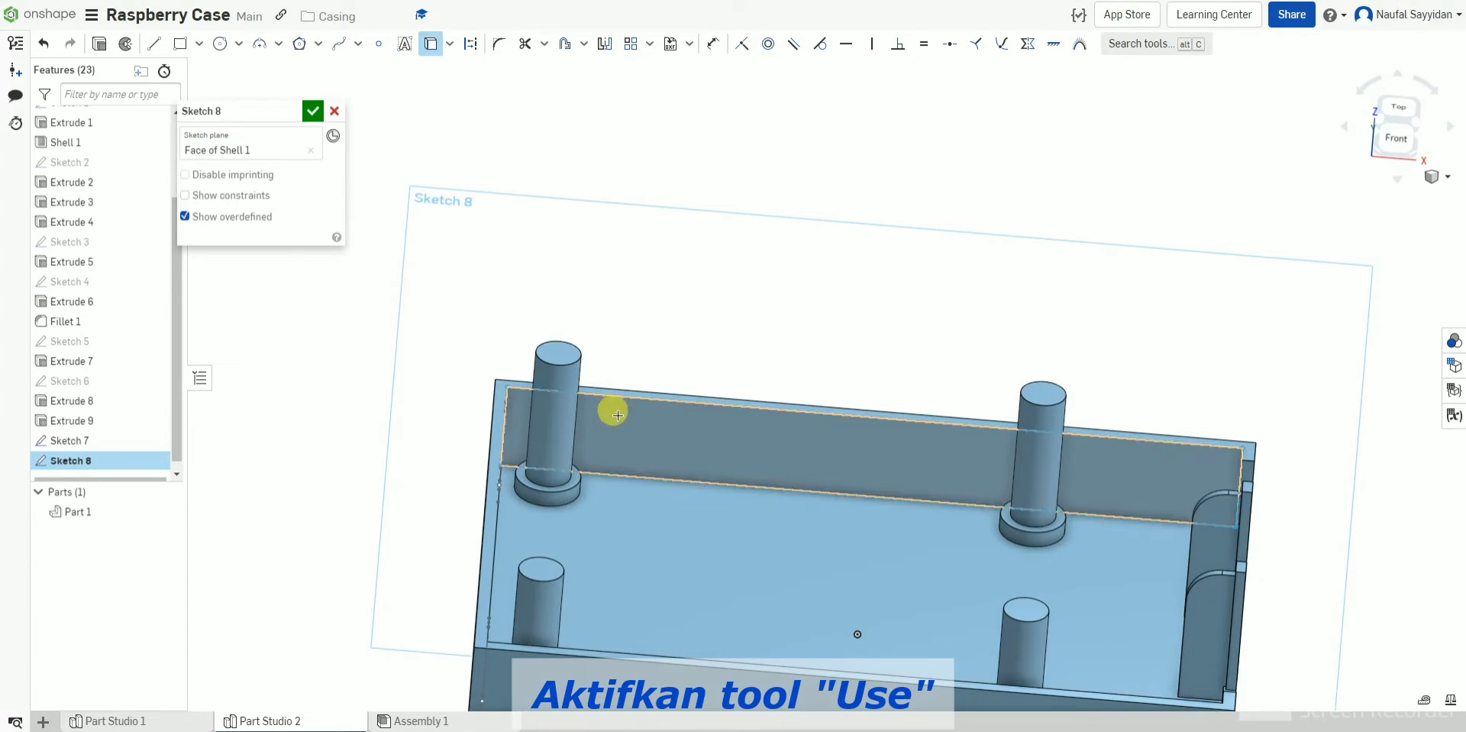
{"action": "left_click", "coordinate": [579, 491]}
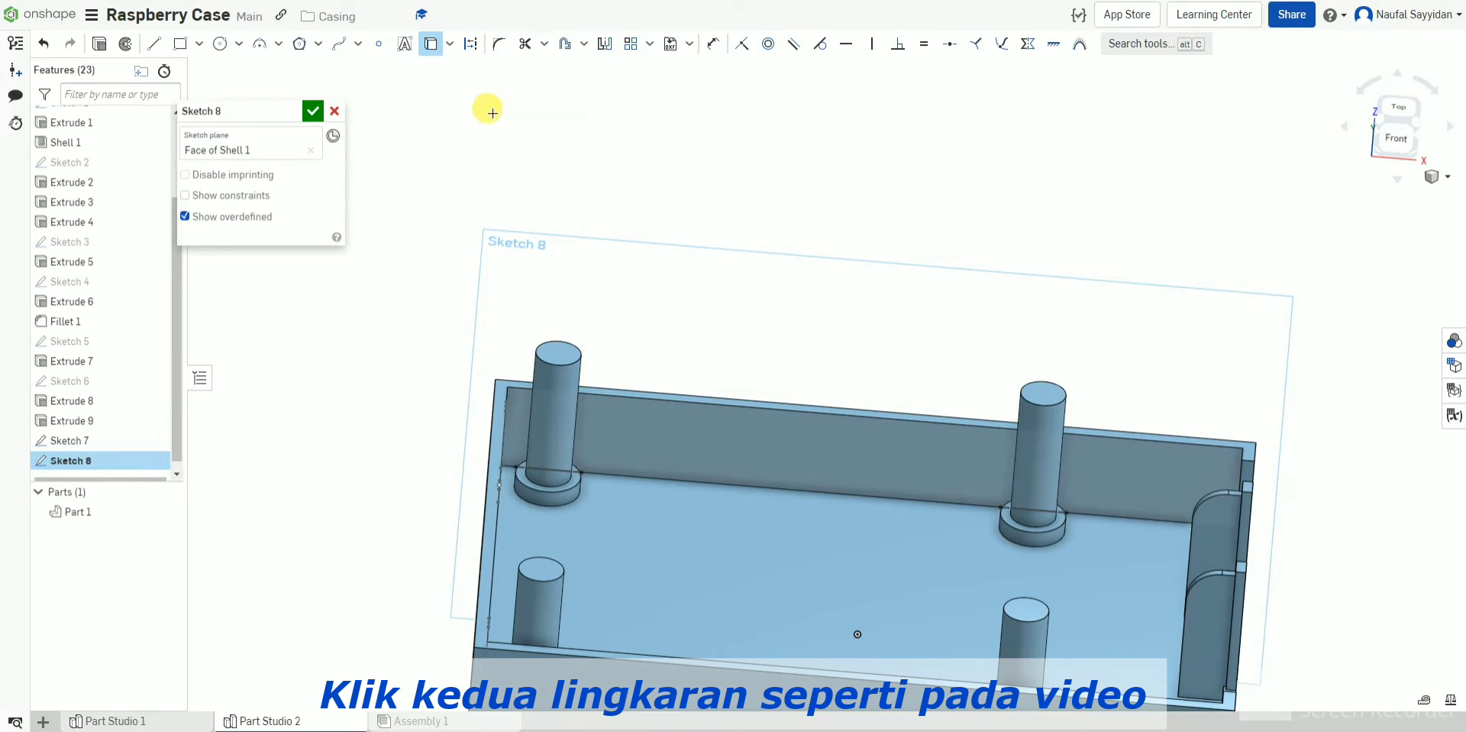
Step: Place sketch points at the midpoints of the two projected base ring lines behind the posts
{"action": "left_click", "coordinate": [379, 44]}
{"action": "middle_click_drag", "start_coordinate": [952, 510], "coordinate": [951, 532]}
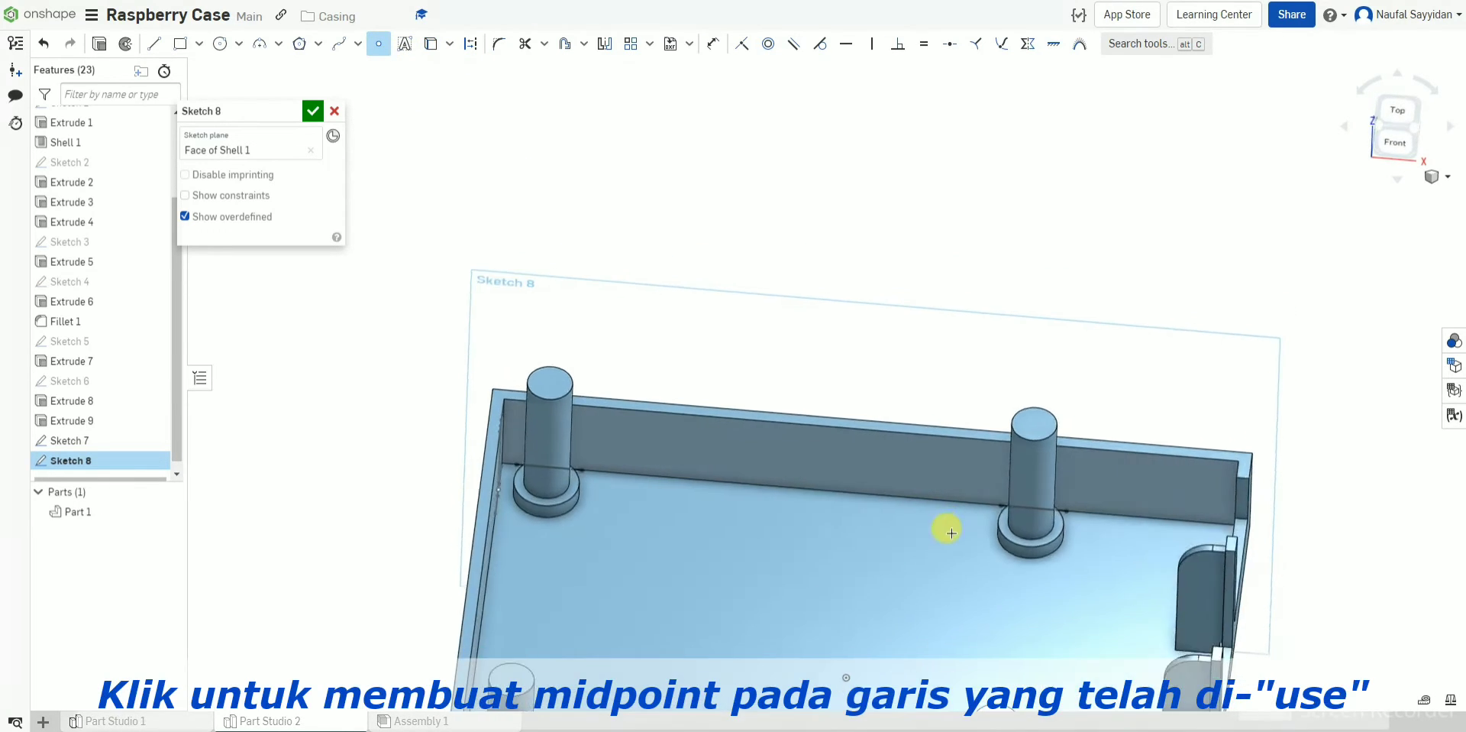
{"action": "right_click_drag", "start_coordinate": [951, 533], "coordinate": [949, 540]}
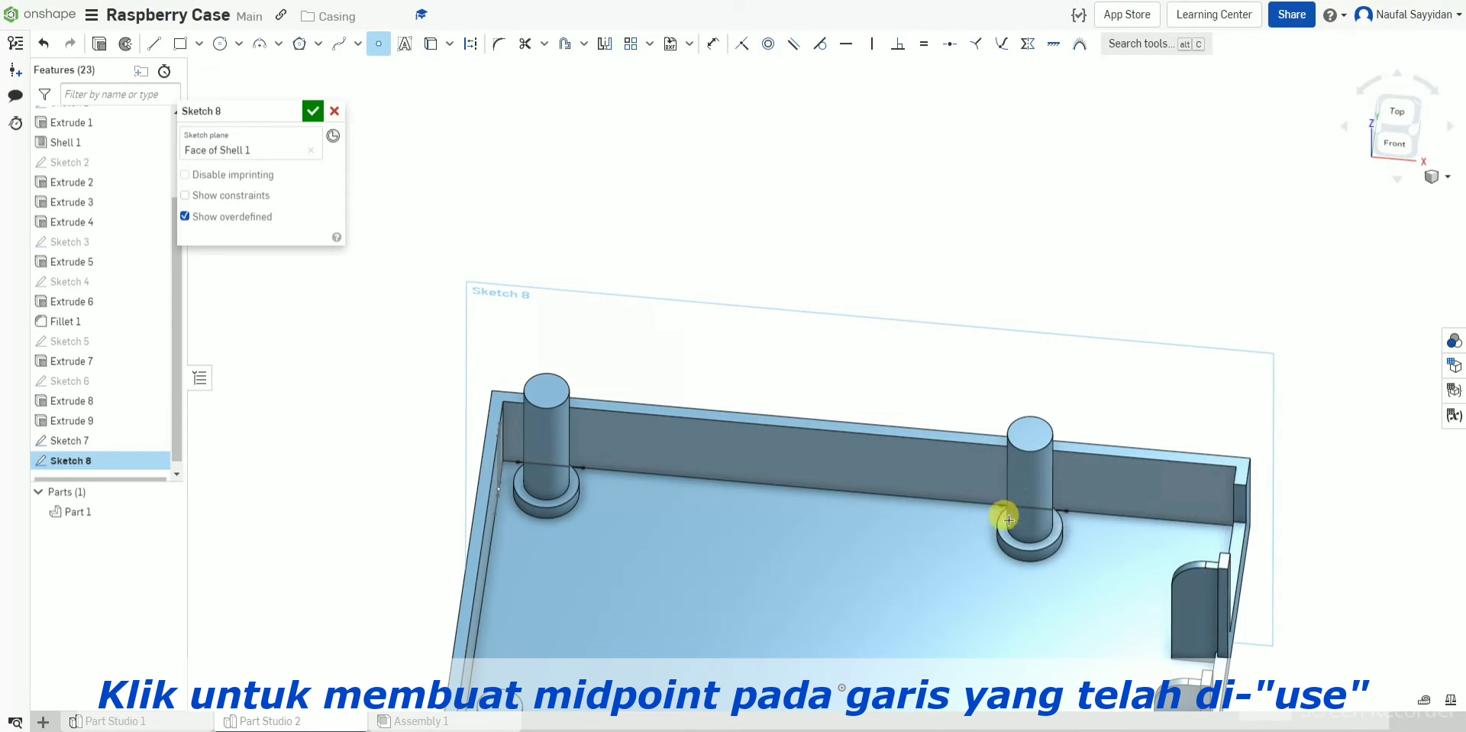
{"action": "left_click", "coordinate": [550, 465]}
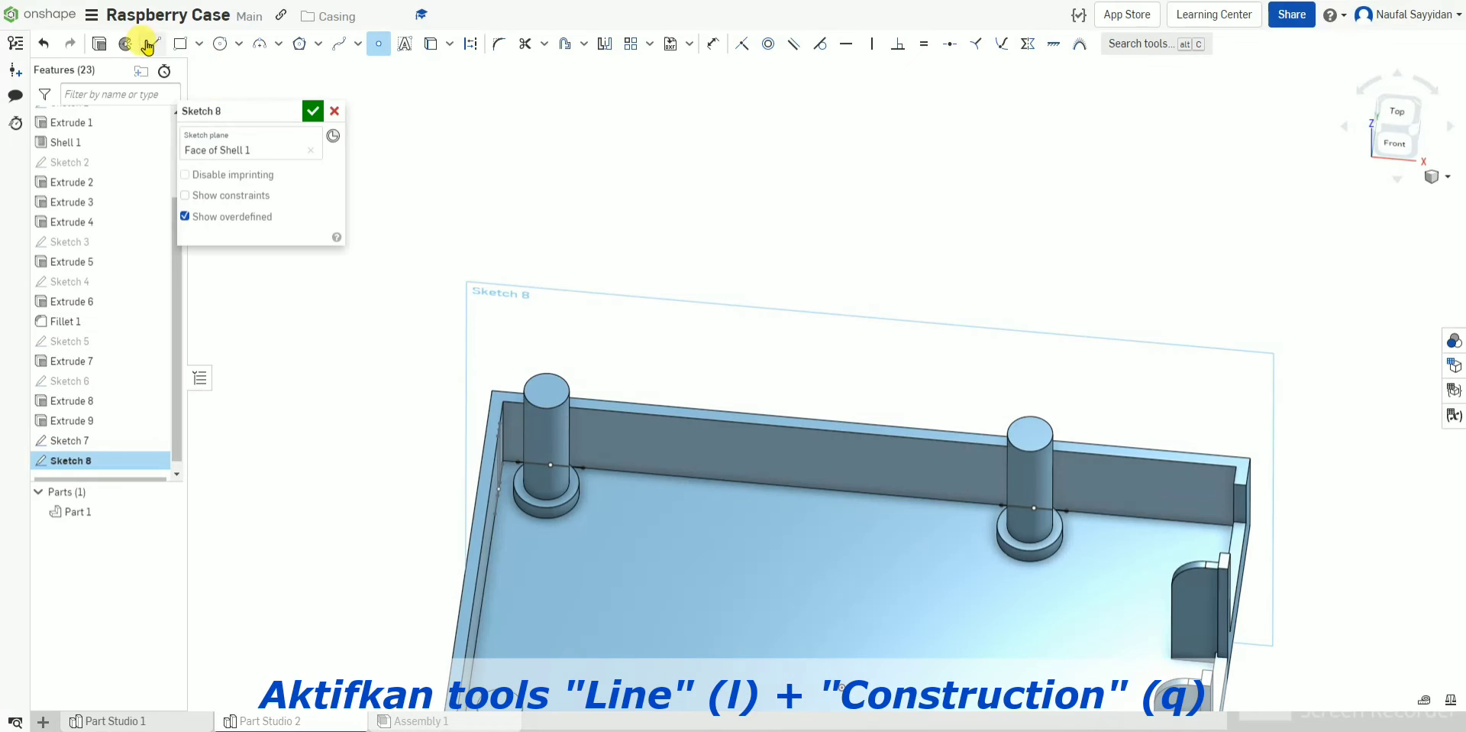
Step: Draw a vertical construction line from each midpoint up to the wall's top edge behind both posts
{"action": "left_click", "coordinate": [149, 45]}
{"action": "left_click", "coordinate": [471, 46]}
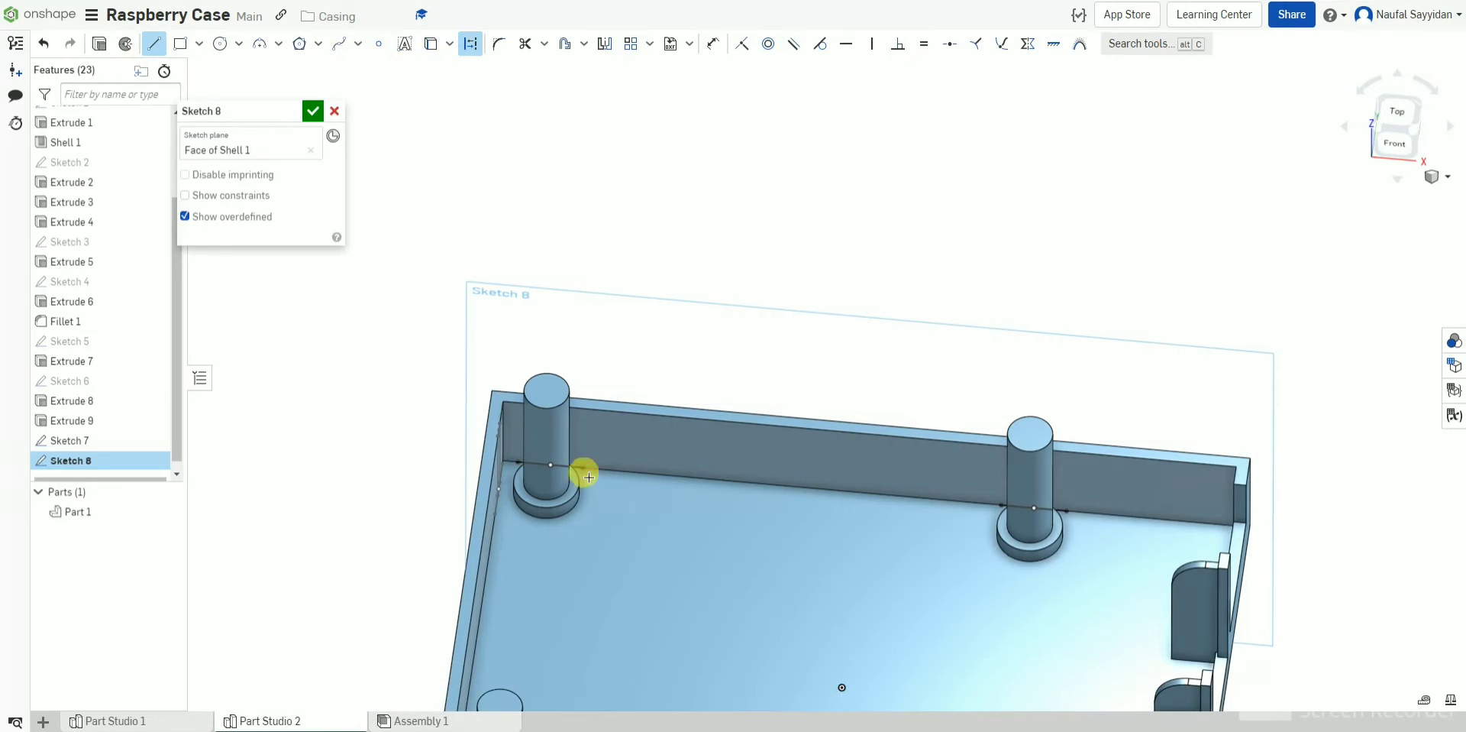
{"action": "left_click_drag", "start_coordinate": [550, 464], "coordinate": [553, 406]}
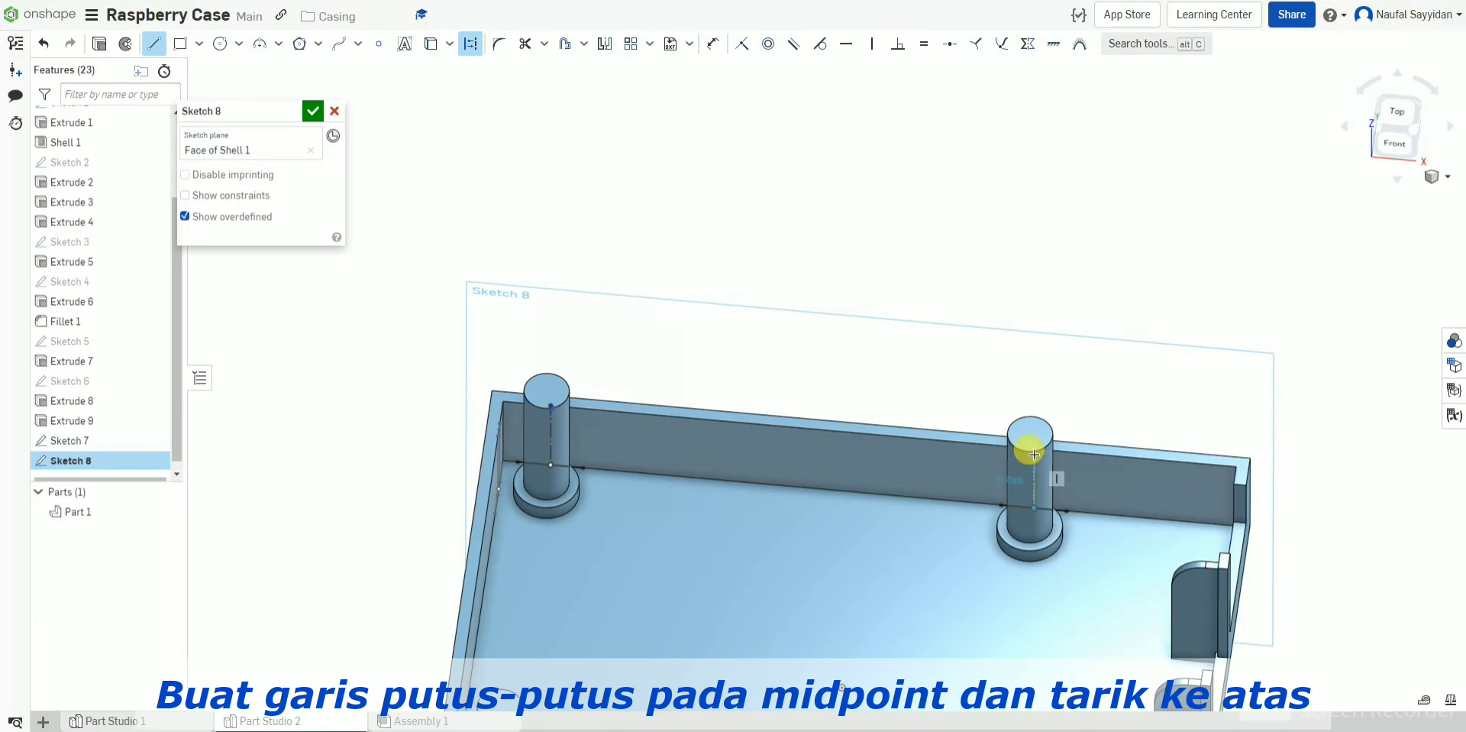
{"action": "left_click_drag", "start_coordinate": [1034, 455], "coordinate": [1034, 449]}
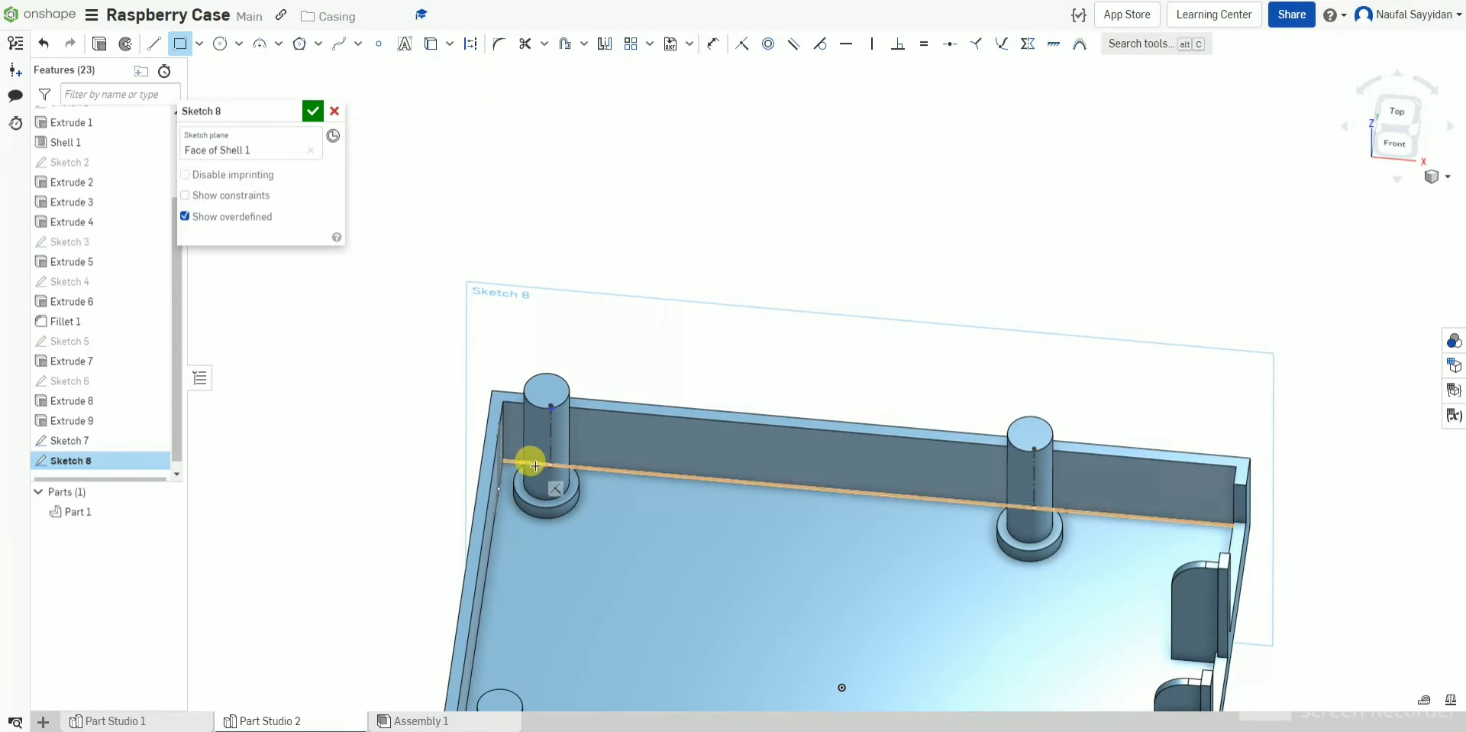
Step: Draw a corner rectangle around each construction line, spanning from the wall's bottom edge to its top edge
{"action": "right_click_drag", "start_coordinate": [533, 465], "coordinate": [539, 465]}
{"action": "left_click", "coordinate": [536, 458]}
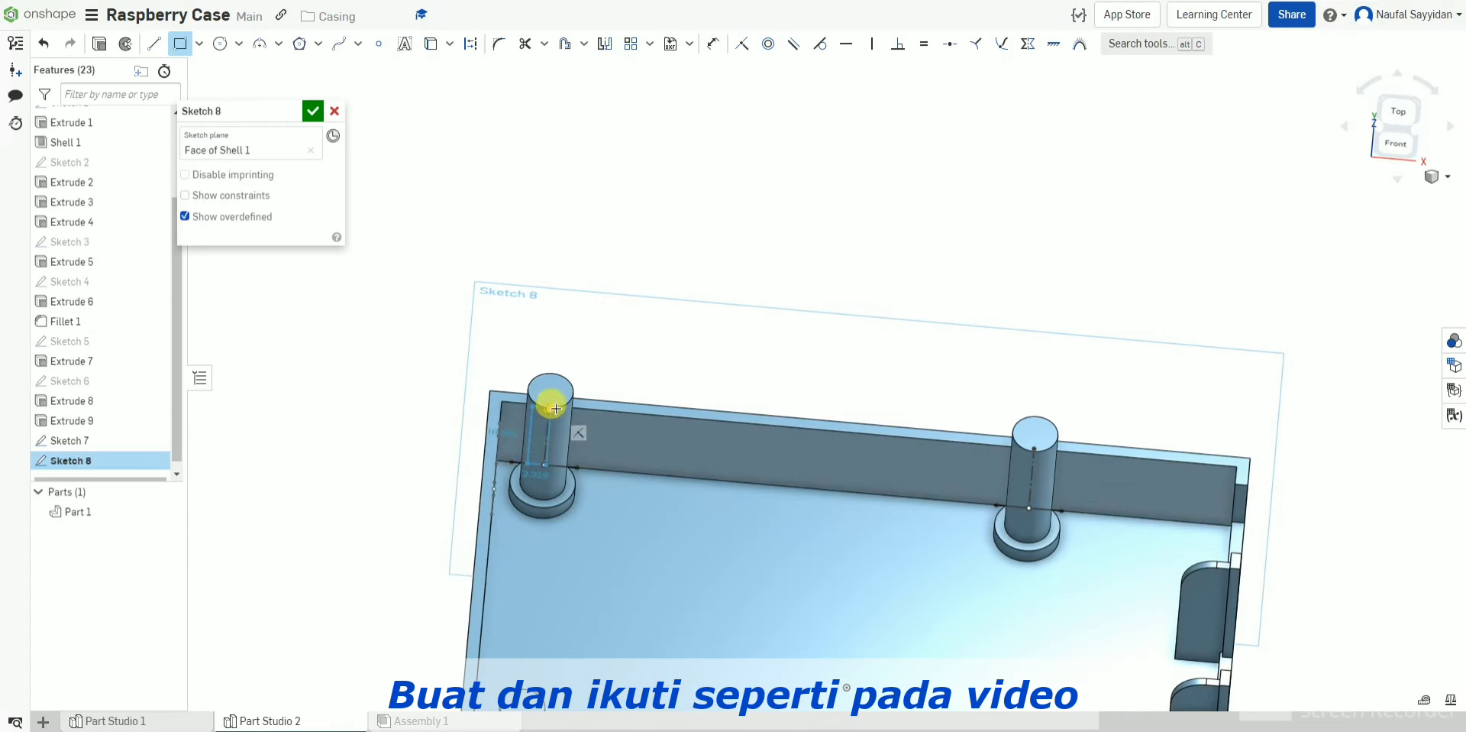
{"action": "left_click", "coordinate": [566, 409]}
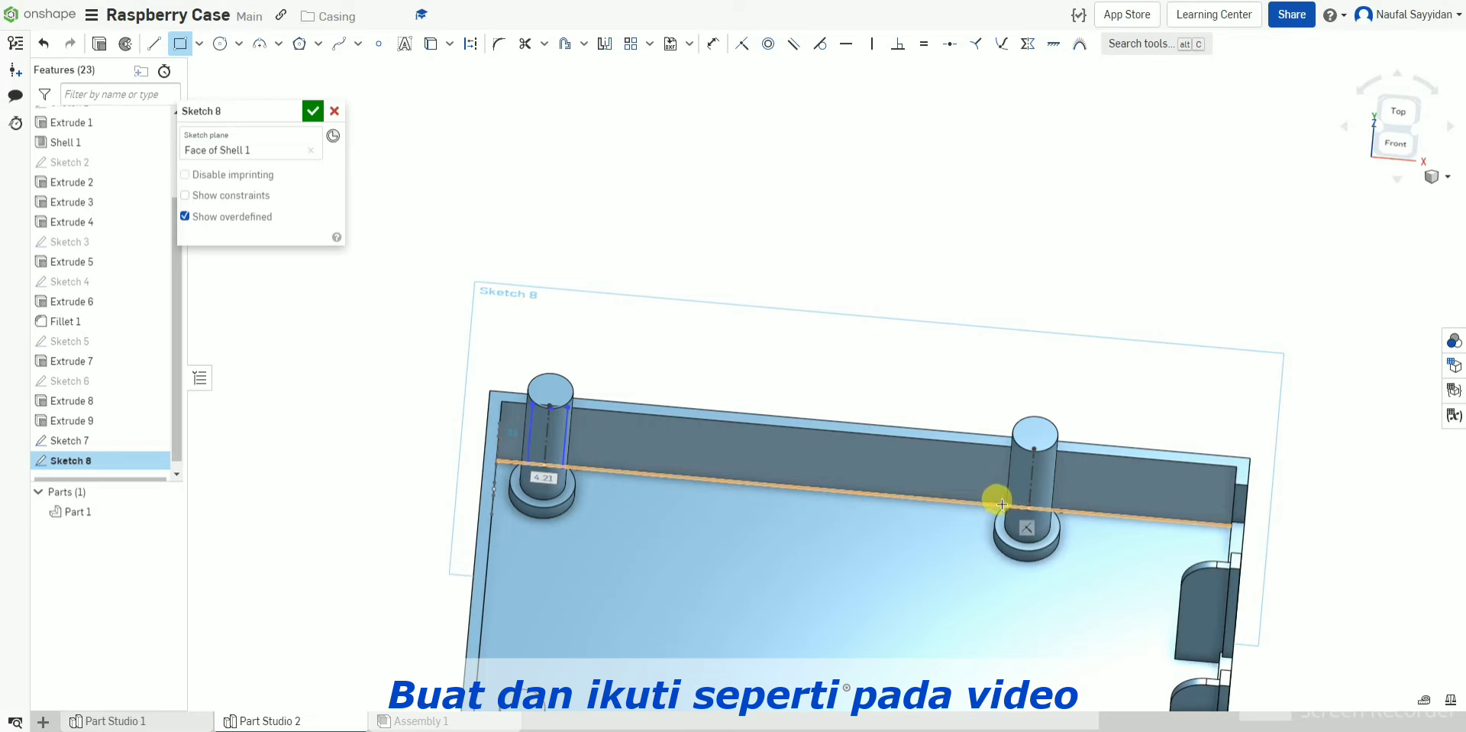
{"action": "left_click", "coordinate": [1009, 506]}
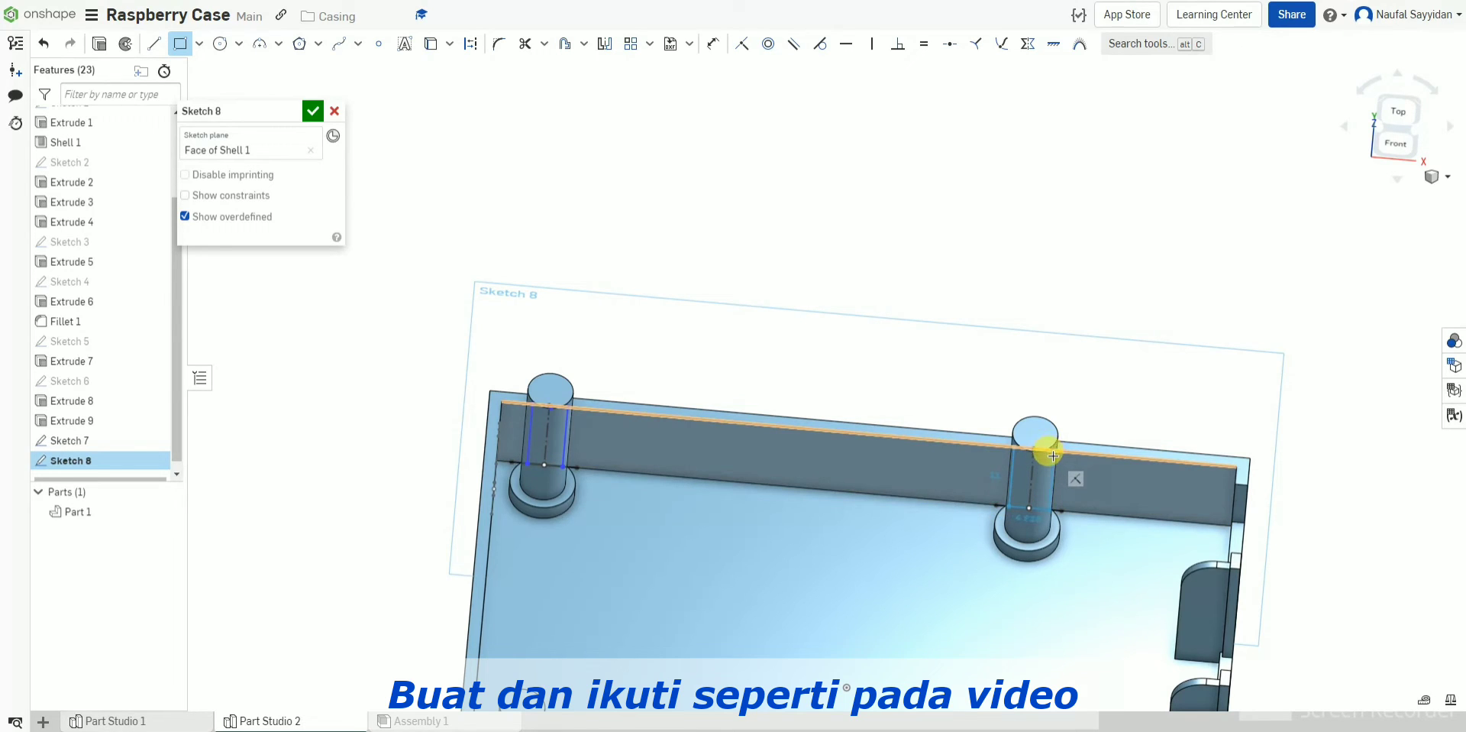
{"action": "left_click", "coordinate": [1053, 455]}
{"action": "key", "text": "Escape"}
Step: Dimension the width of the rectangle behind the right post and set it to 2 mm
{"action": "right_click_drag", "start_coordinate": [1047, 471], "coordinate": [1054, 475]}
{"action": "left_click", "coordinate": [1053, 468]}
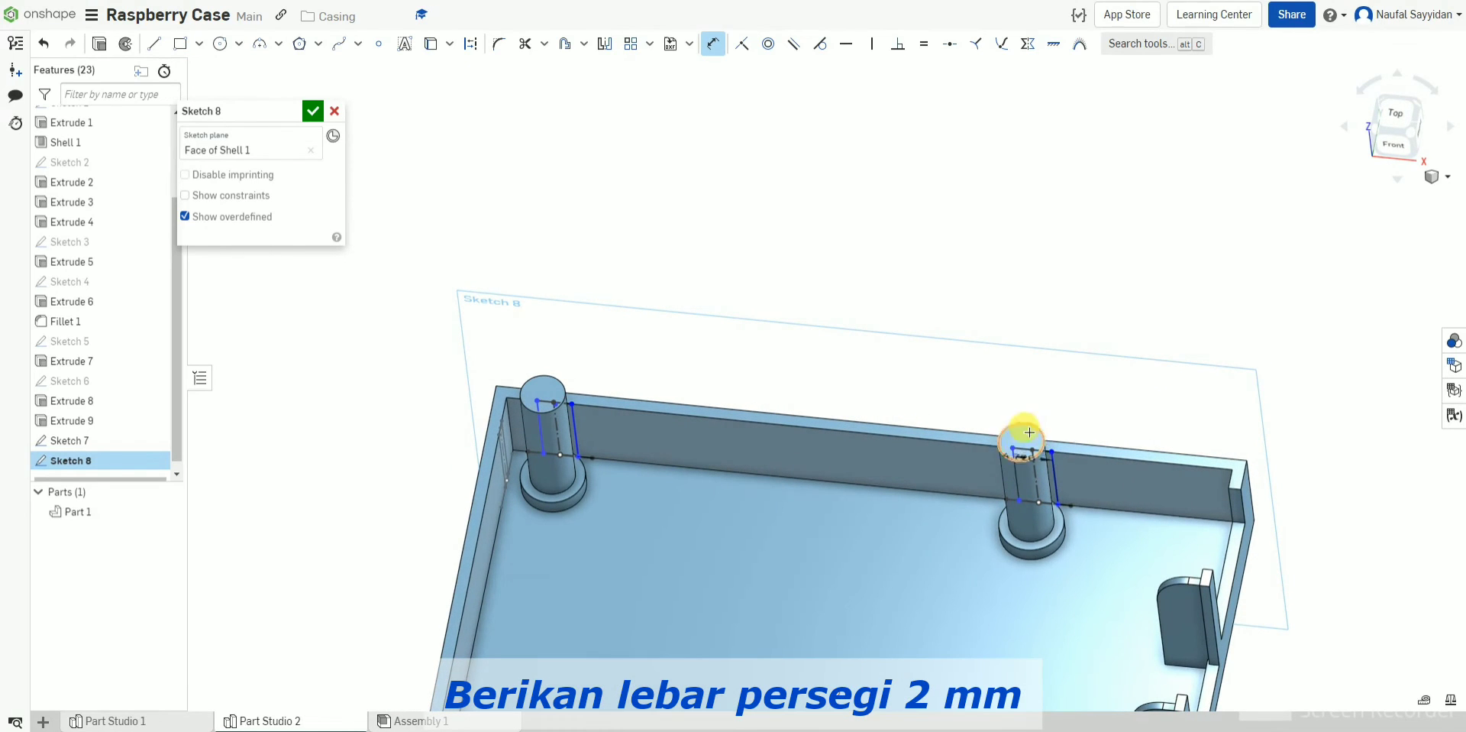
{"action": "left_click", "coordinate": [1109, 378]}
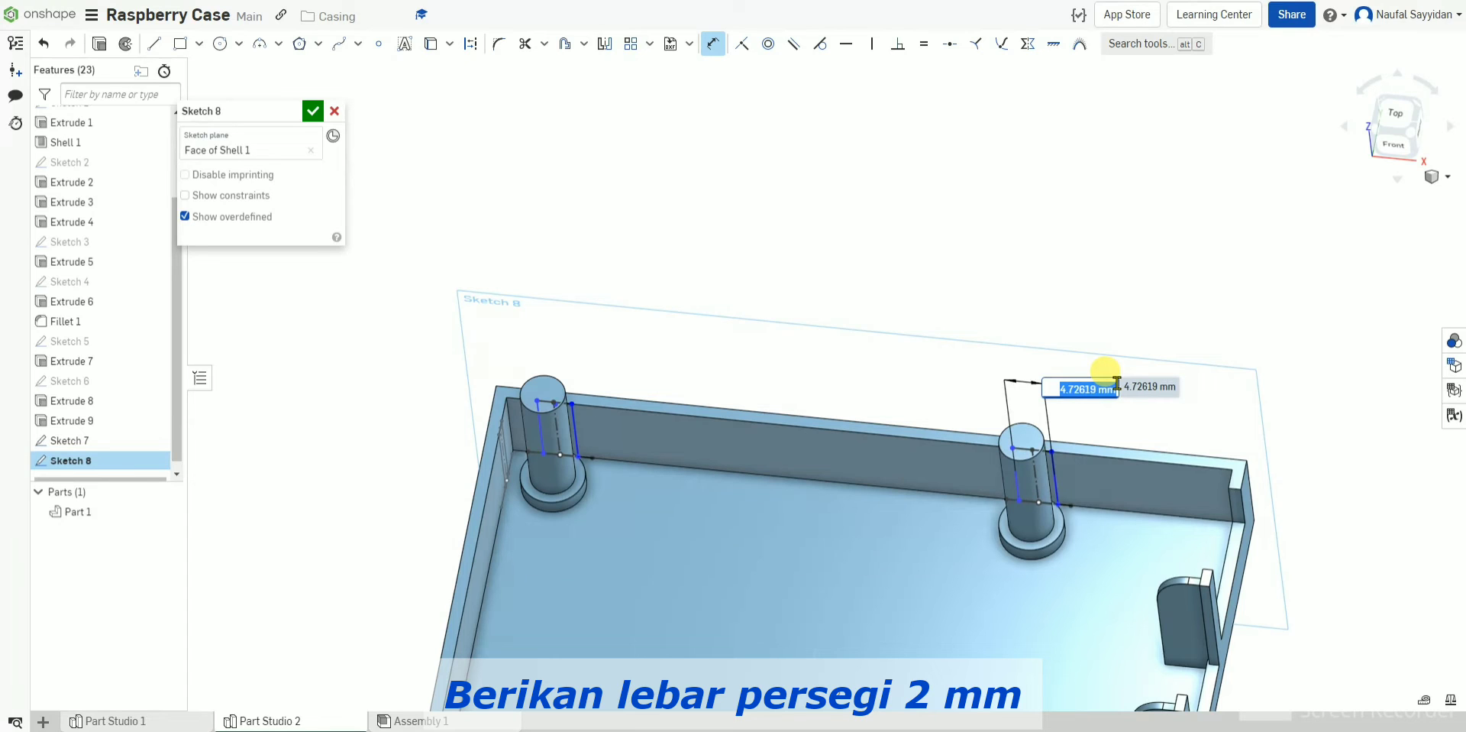
{"action": "key", "text": "Return"}
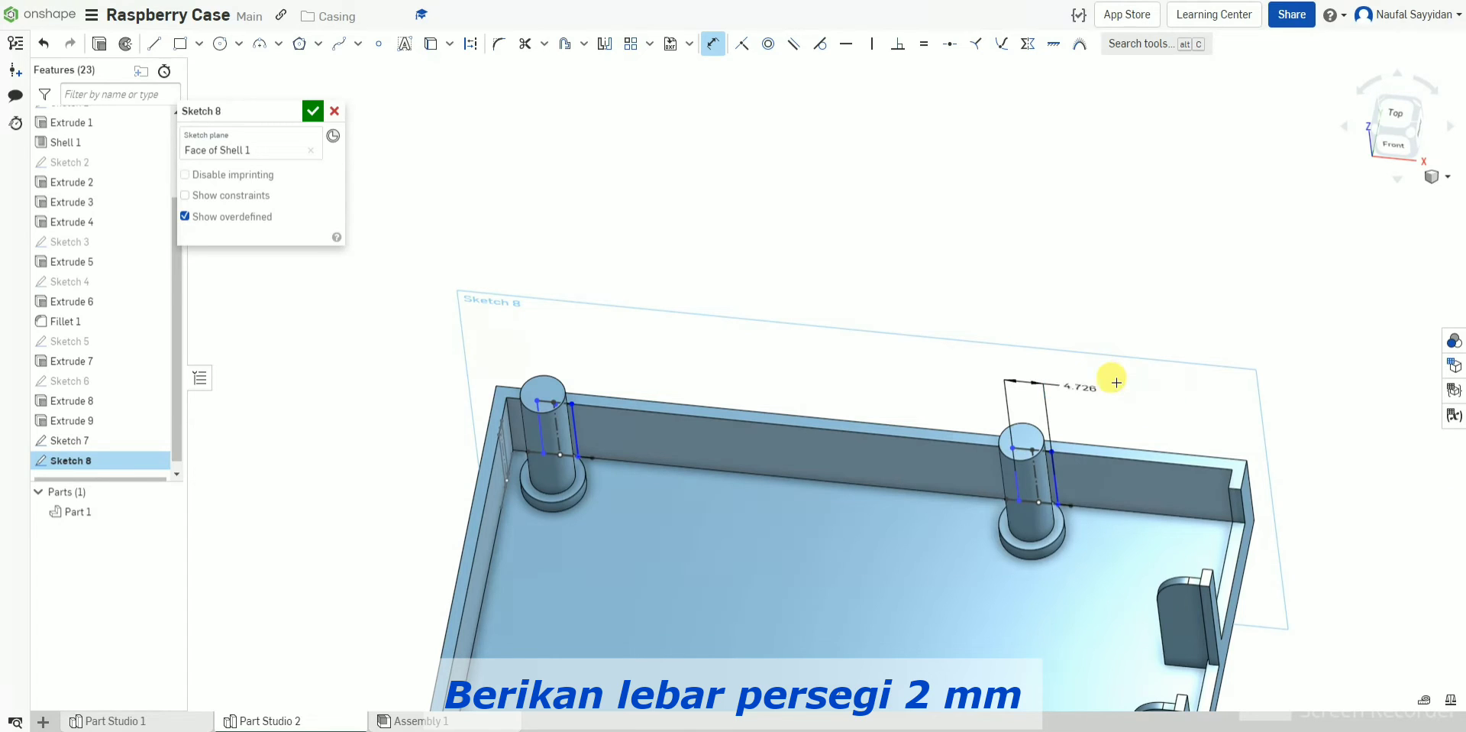
{"action": "scroll", "coordinate": [1111, 416], "scroll_direction": "down", "scroll_amount": 5}
{"action": "scroll", "coordinate": [1245, 420], "scroll_direction": "down", "scroll_amount": 6}
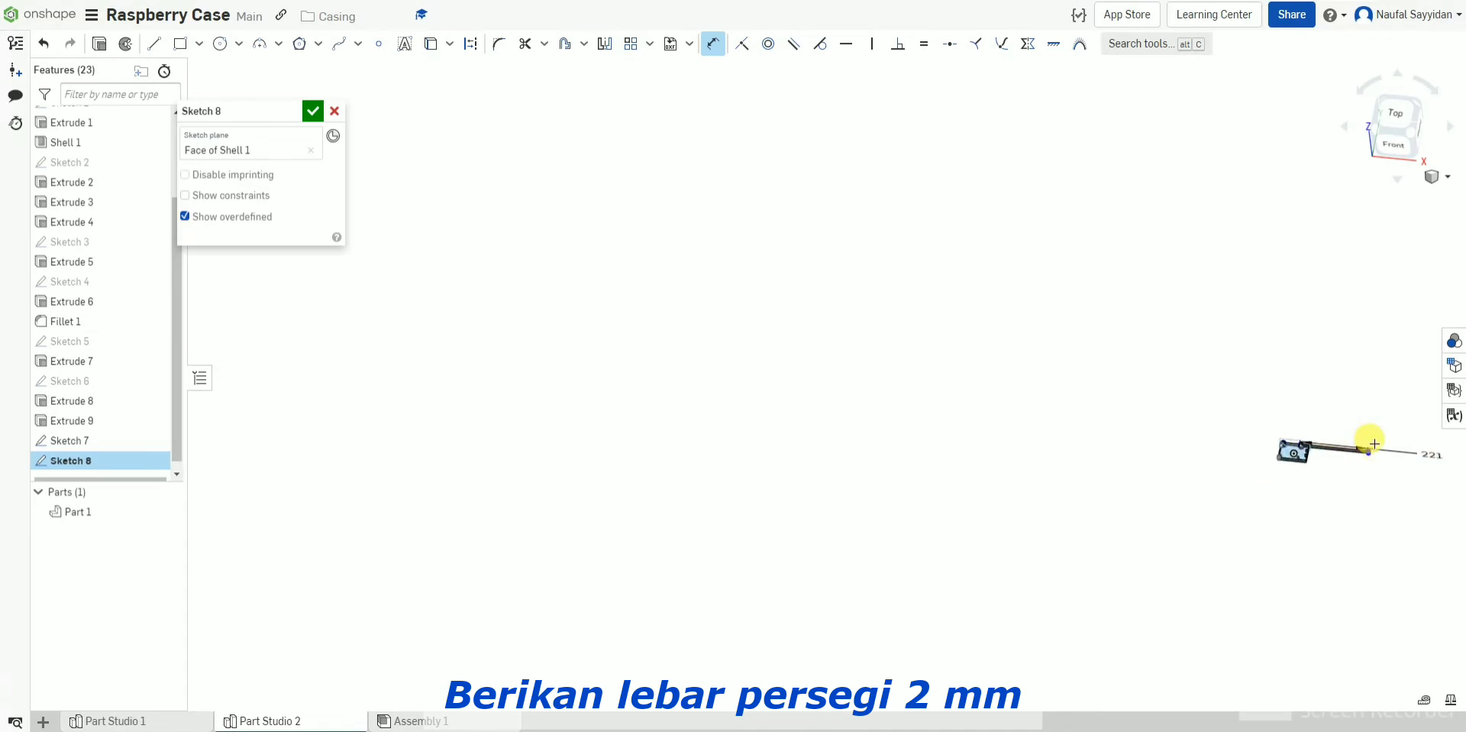
{"action": "double_click", "coordinate": [1431, 447]}
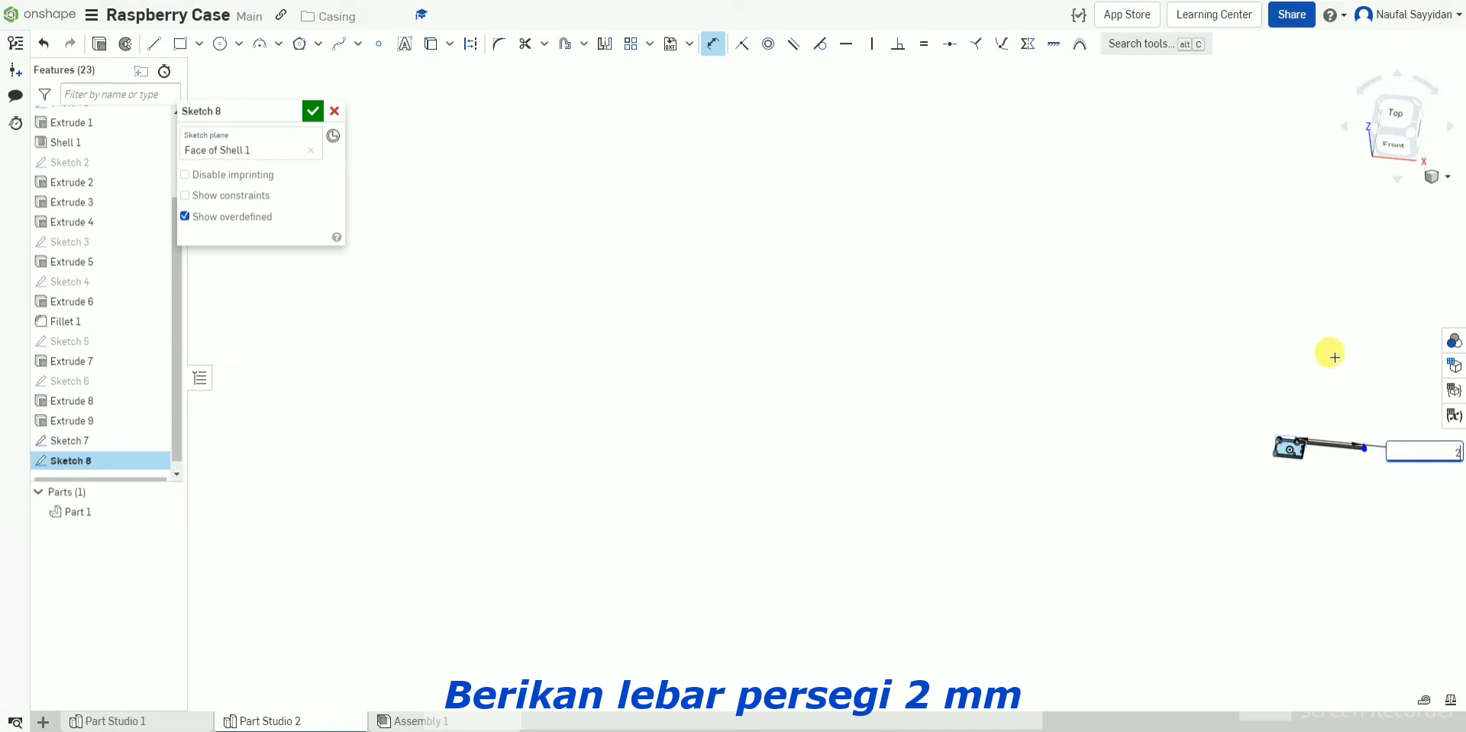
{"action": "key", "text": "Return"}
{"action": "scroll", "coordinate": [1293, 447], "scroll_direction": "up", "scroll_amount": 6}
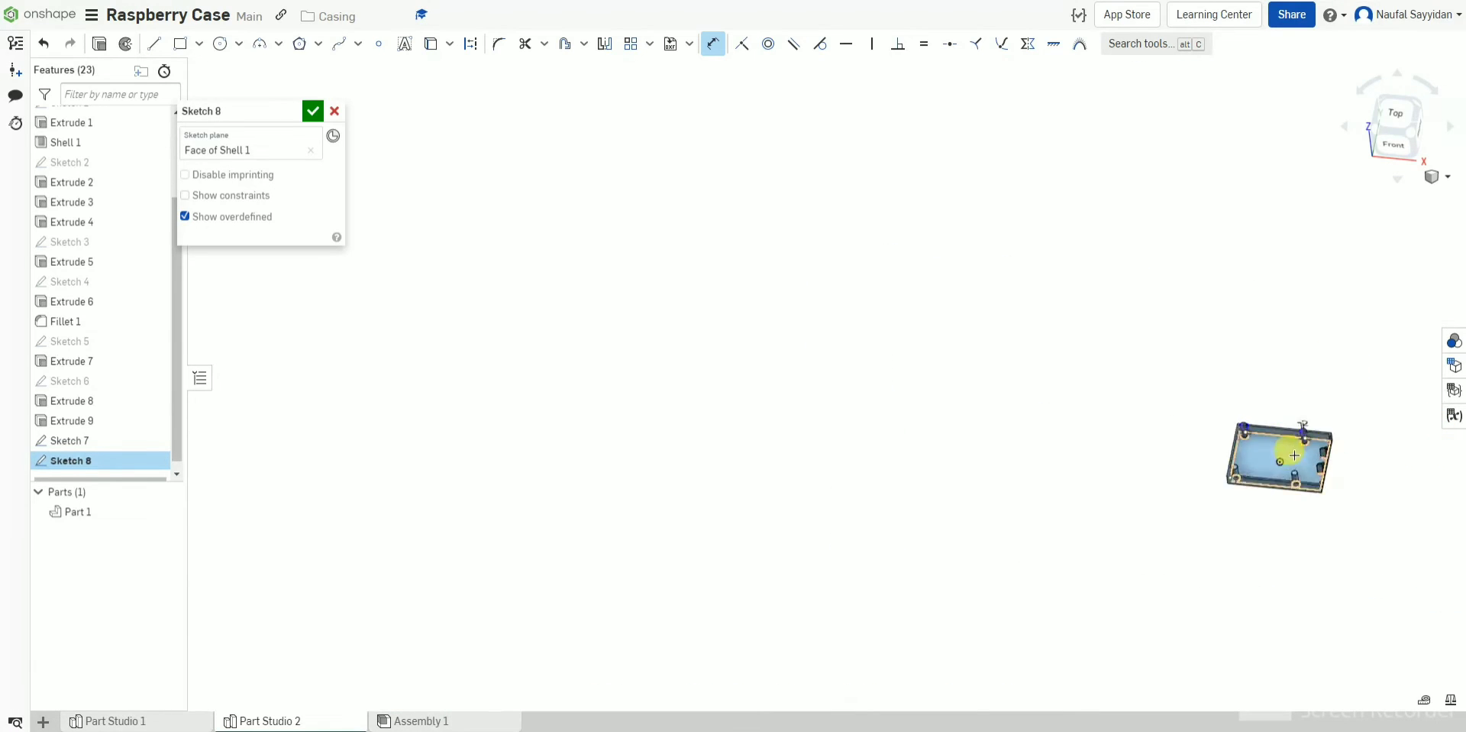
{"action": "scroll", "coordinate": [1308, 420], "scroll_direction": "up", "scroll_amount": 4}
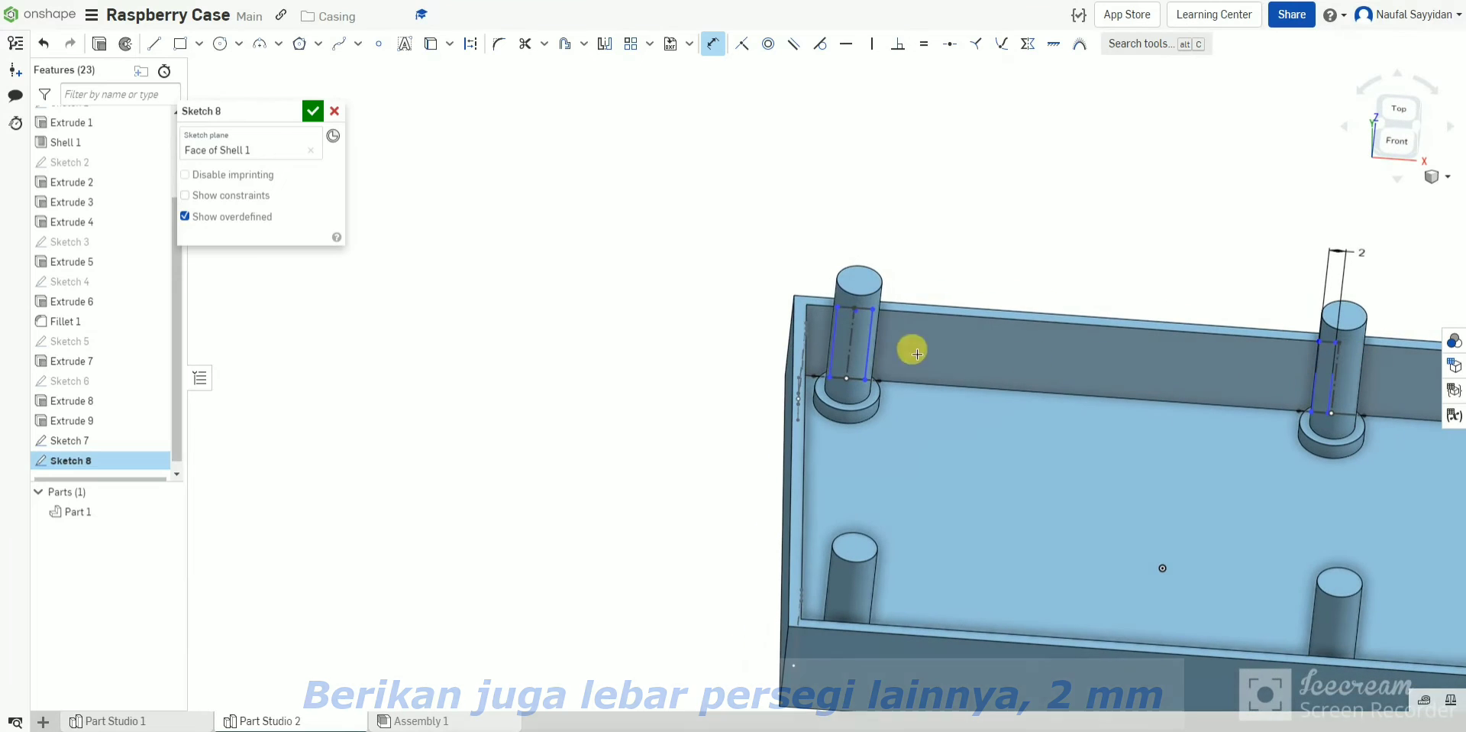
Step: Dimension the width of the rectangle behind the left post at 2 mm
{"action": "left_click", "coordinate": [870, 327]}
{"action": "left_click", "coordinate": [835, 326]}
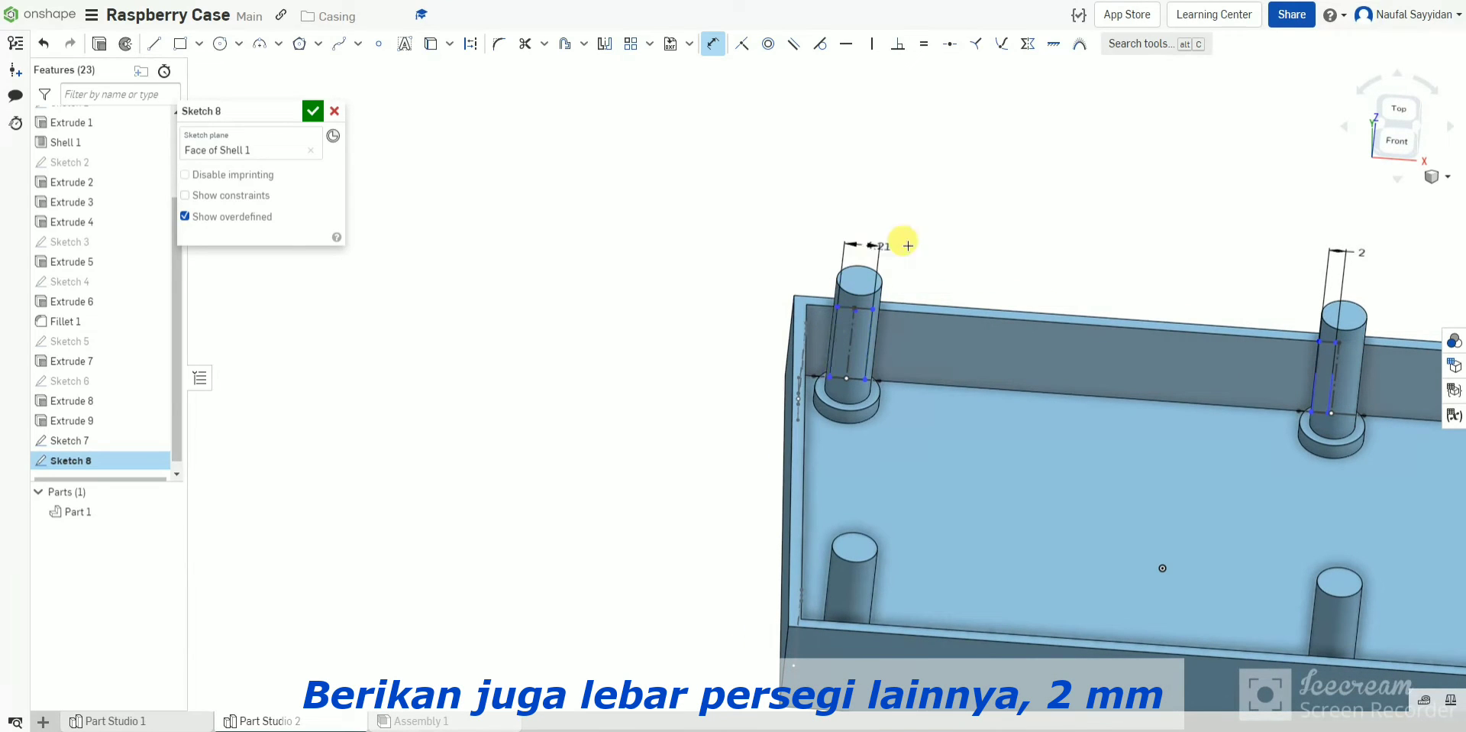
{"action": "left_click", "coordinate": [928, 246]}
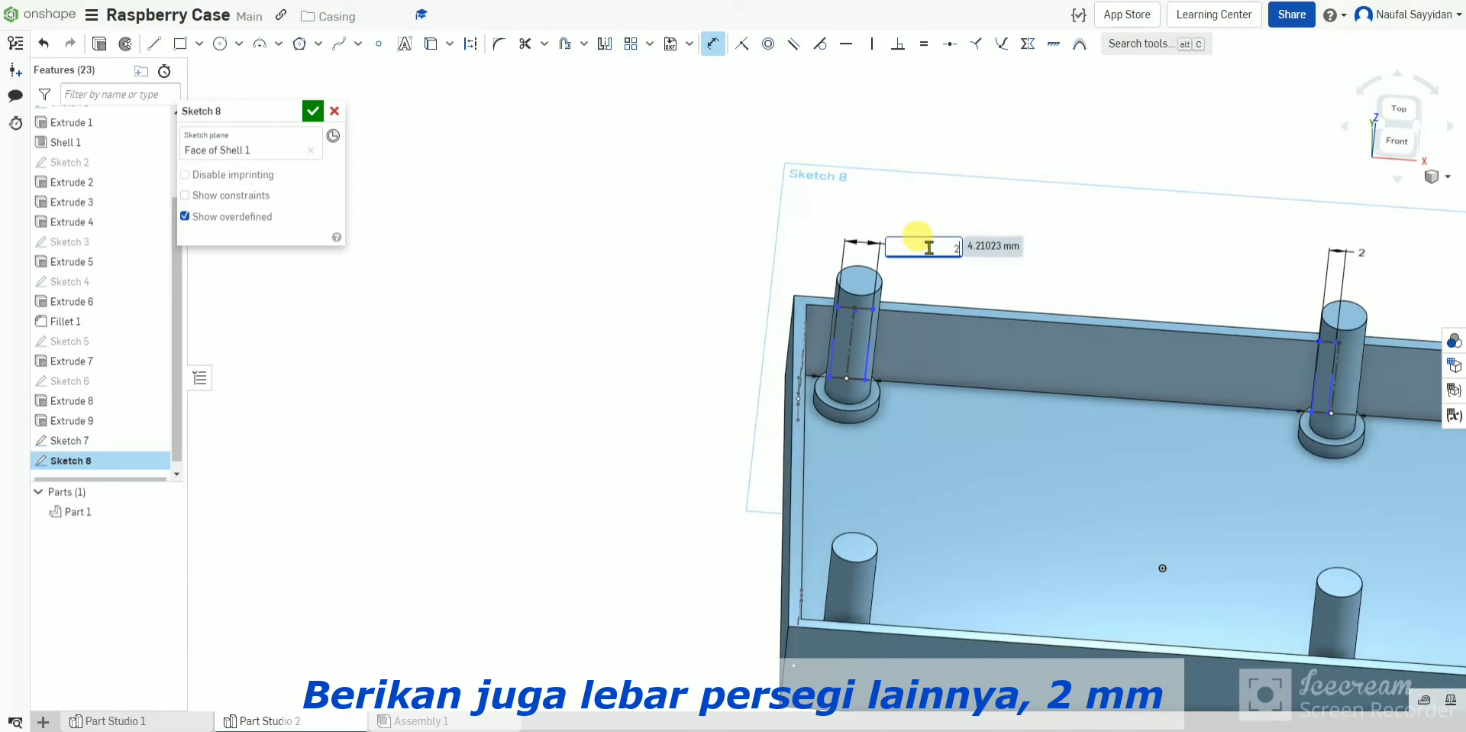
{"action": "type", "text": "2"}
{"action": "key", "text": "Return"}
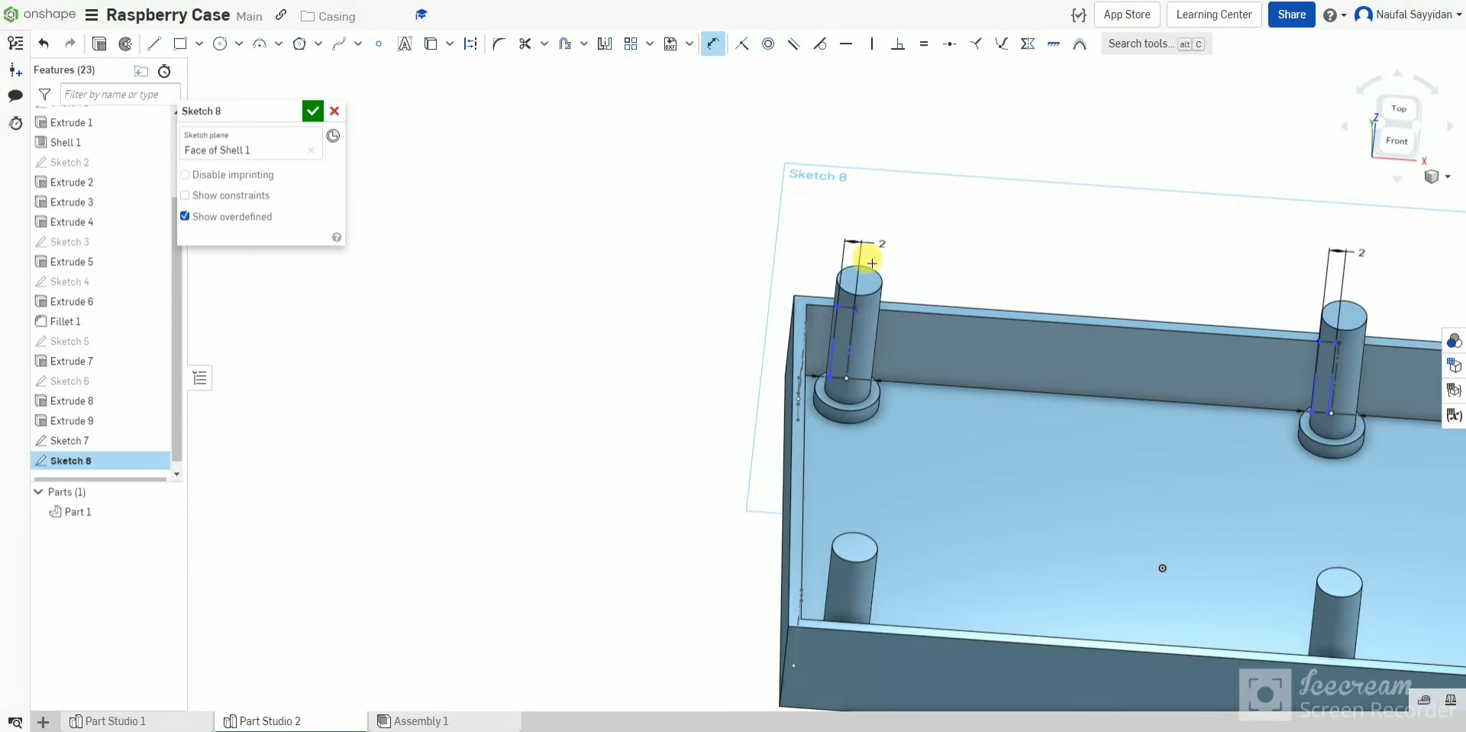
{"action": "key", "text": "Escape"}
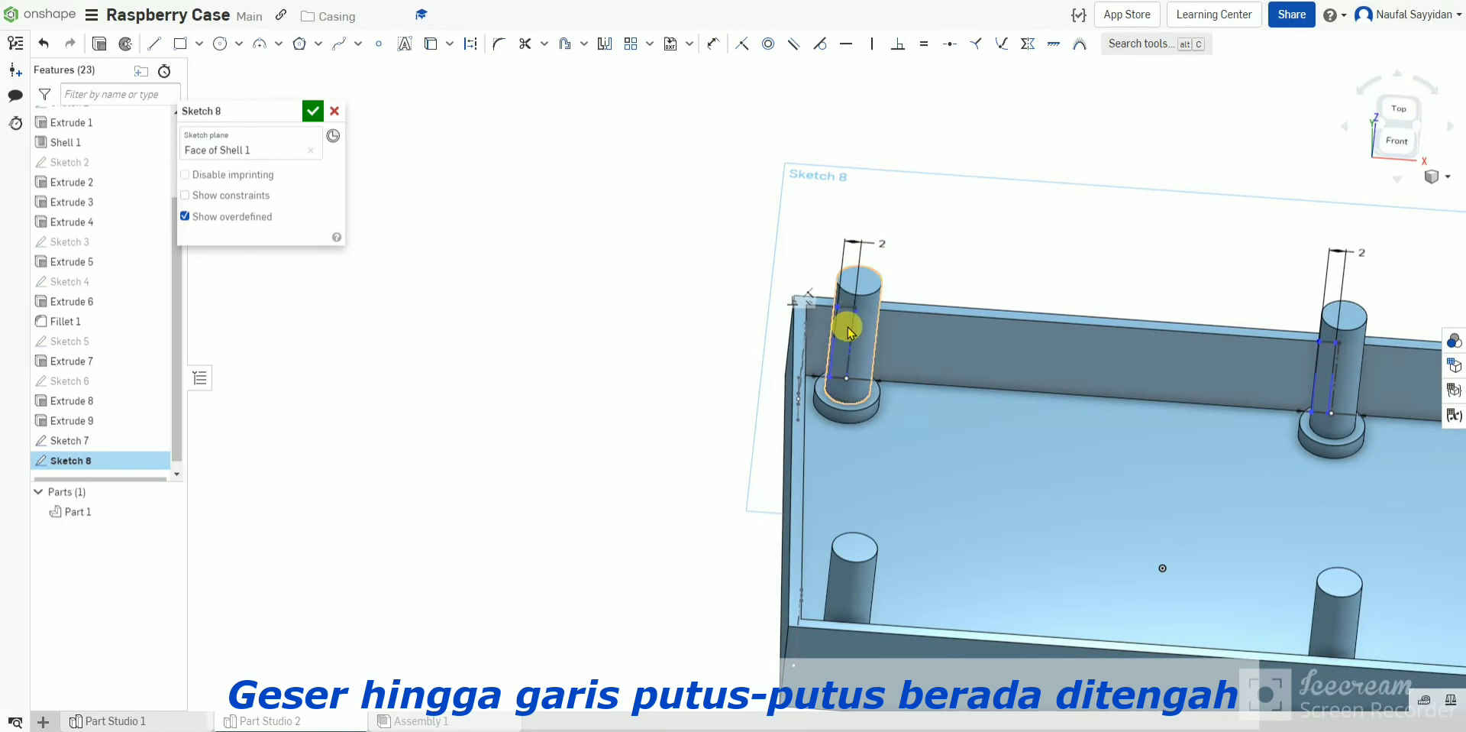
Step: Shift both rectangles over their construction lines, make their long sides symmetric about those lines, and accept the sketch
{"action": "mouse_move", "coordinate": [857, 327]}
{"action": "left_mouse_down"}
{"action": "mouse_move", "coordinate": [828, 326]}
{"action": "mouse_move", "coordinate": [856, 340]}
{"action": "mouse_move", "coordinate": [844, 330]}
{"action": "mouse_move", "coordinate": [867, 304]}
{"action": "left_mouse_up"}
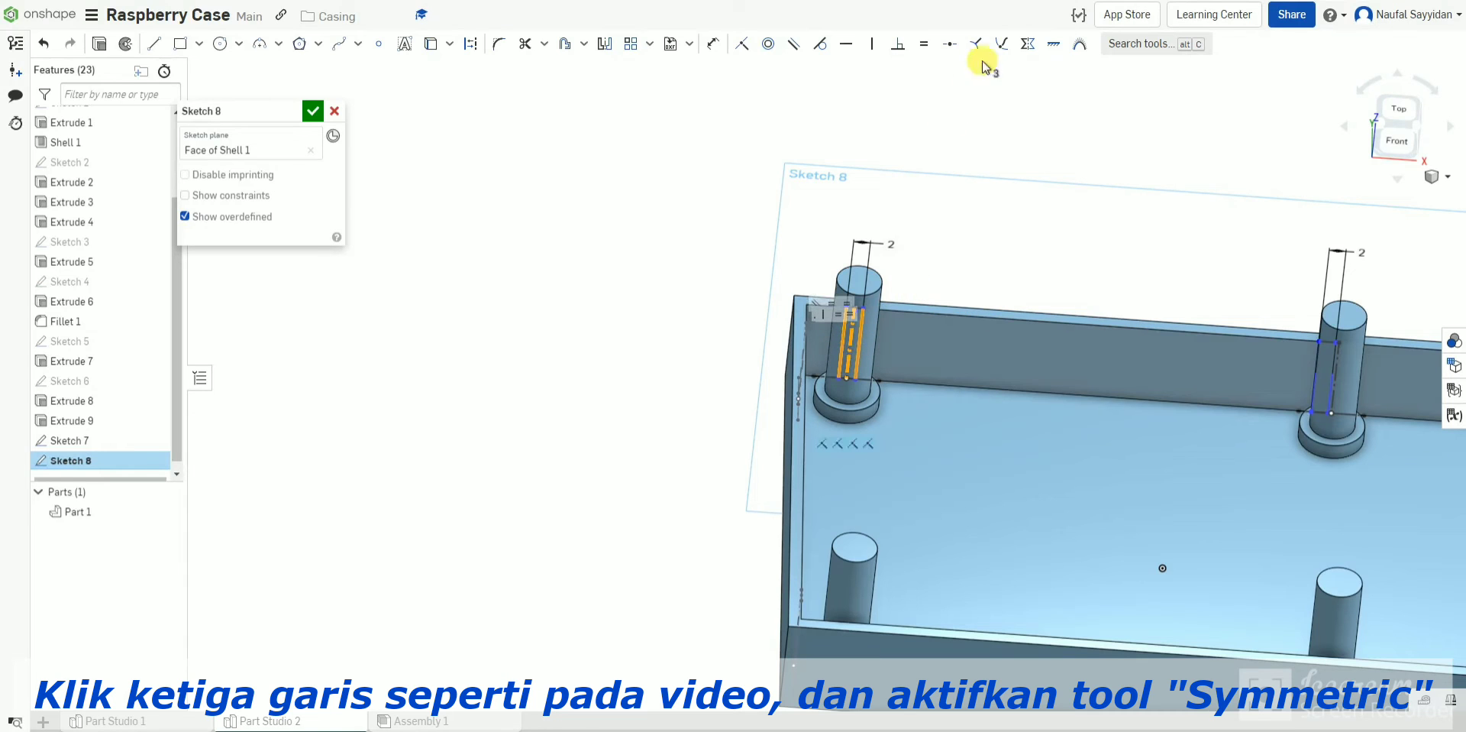
{"action": "left_click", "coordinate": [1022, 46]}
{"action": "left_click", "coordinate": [1334, 377]}
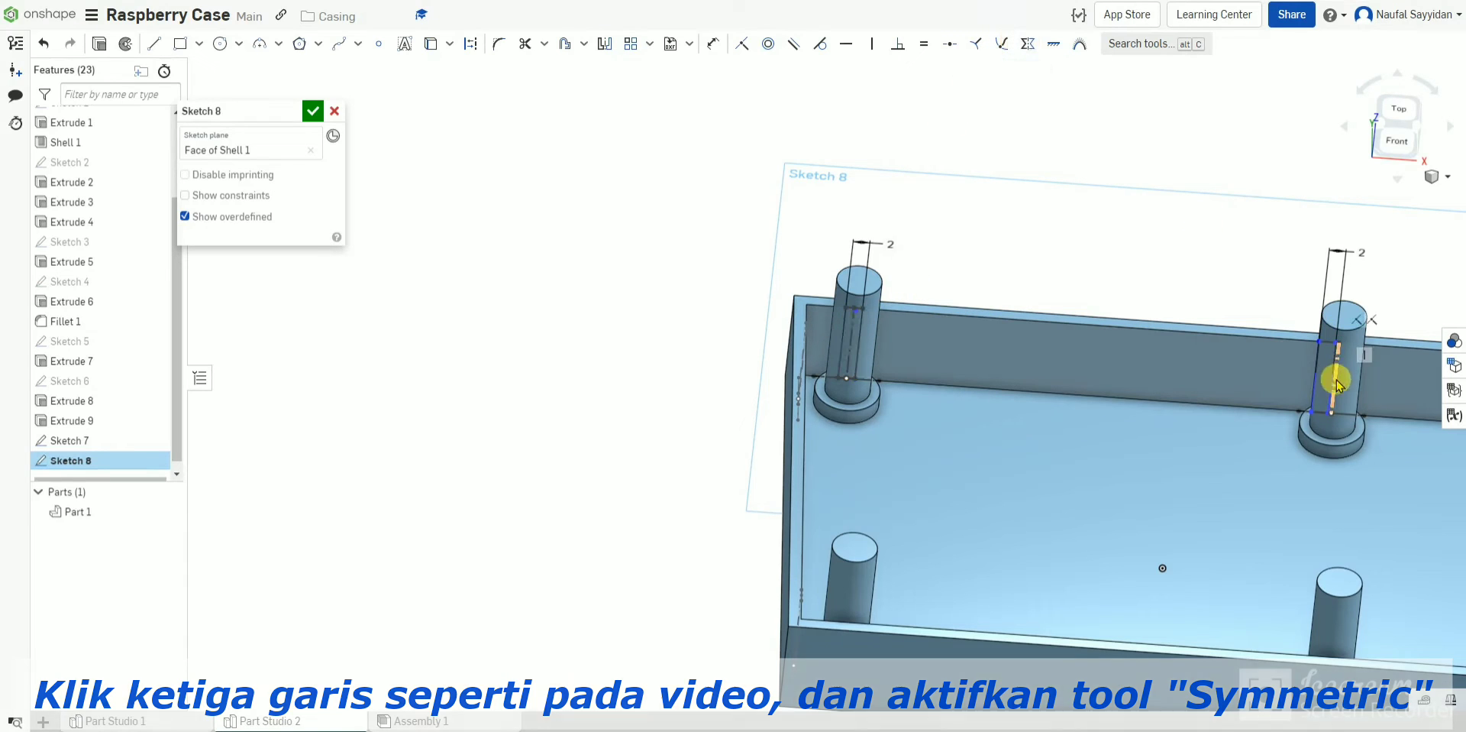
{"action": "left_click", "coordinate": [1342, 384]}
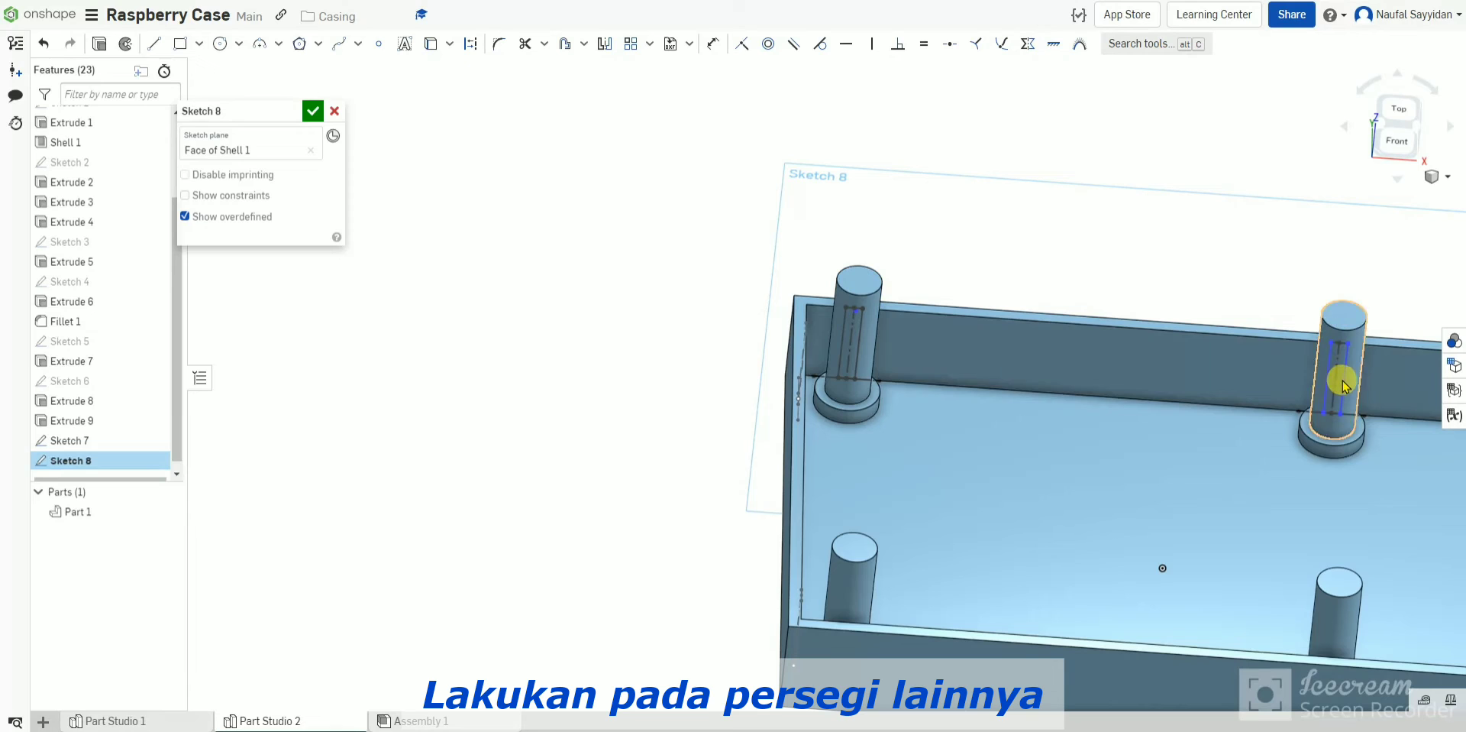
{"action": "left_click", "coordinate": [1326, 382]}
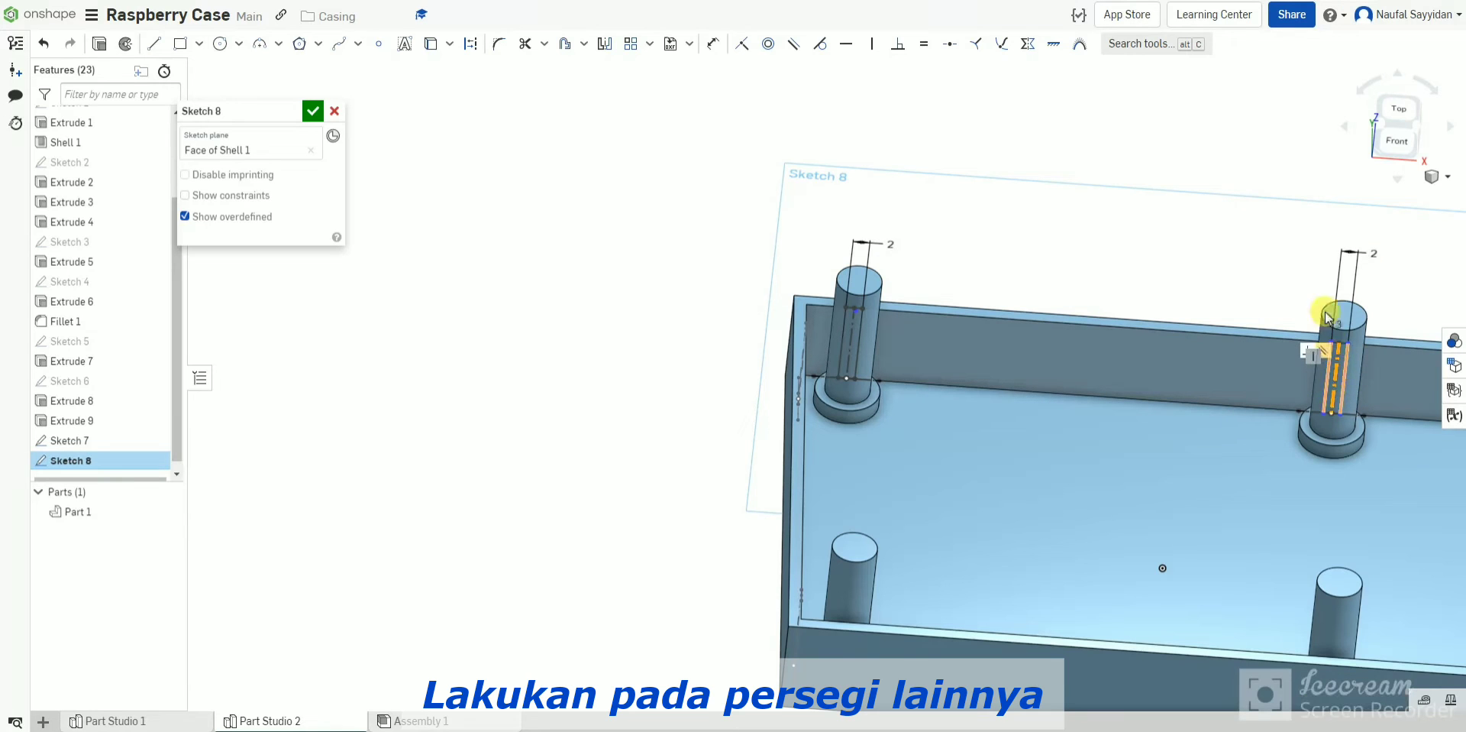
{"action": "left_click", "coordinate": [1028, 45]}
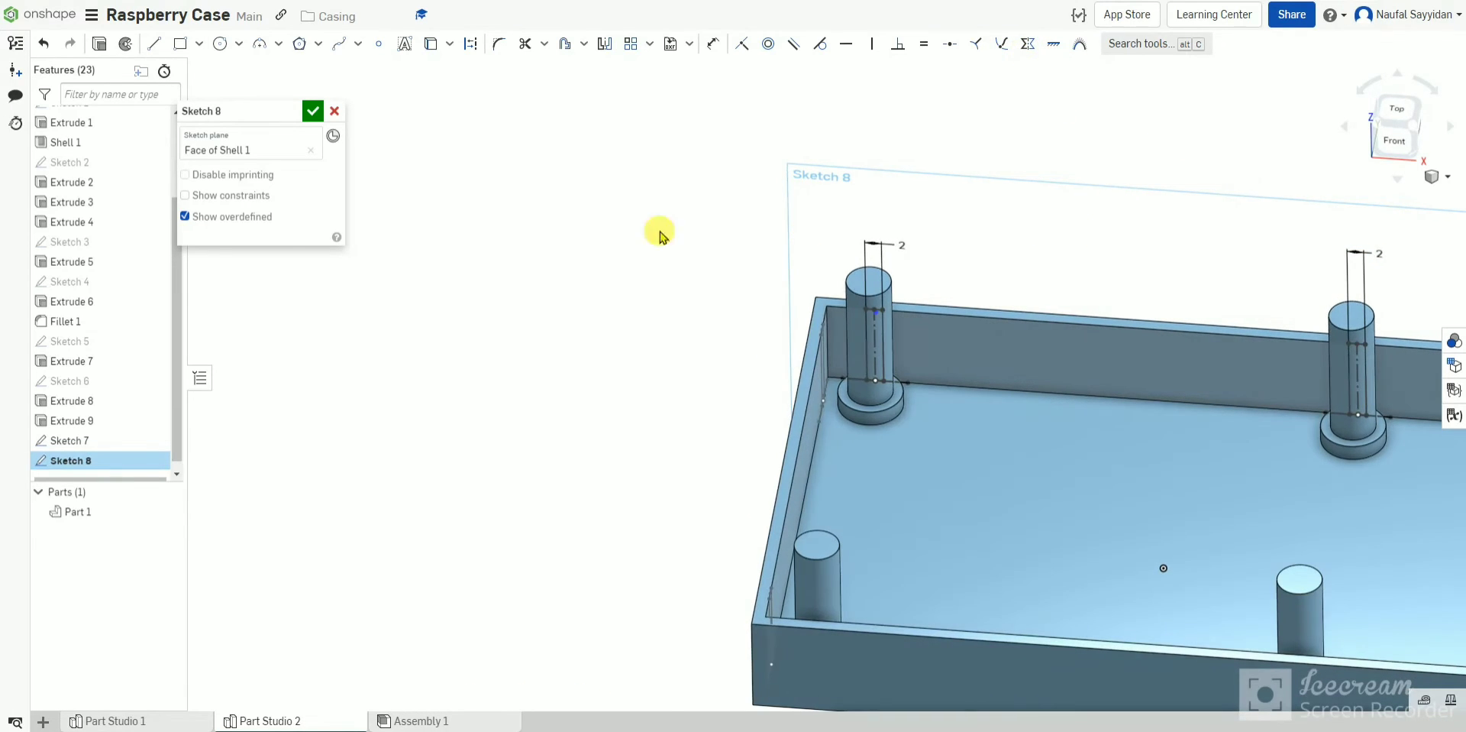
{"action": "left_click", "coordinate": [313, 112]}
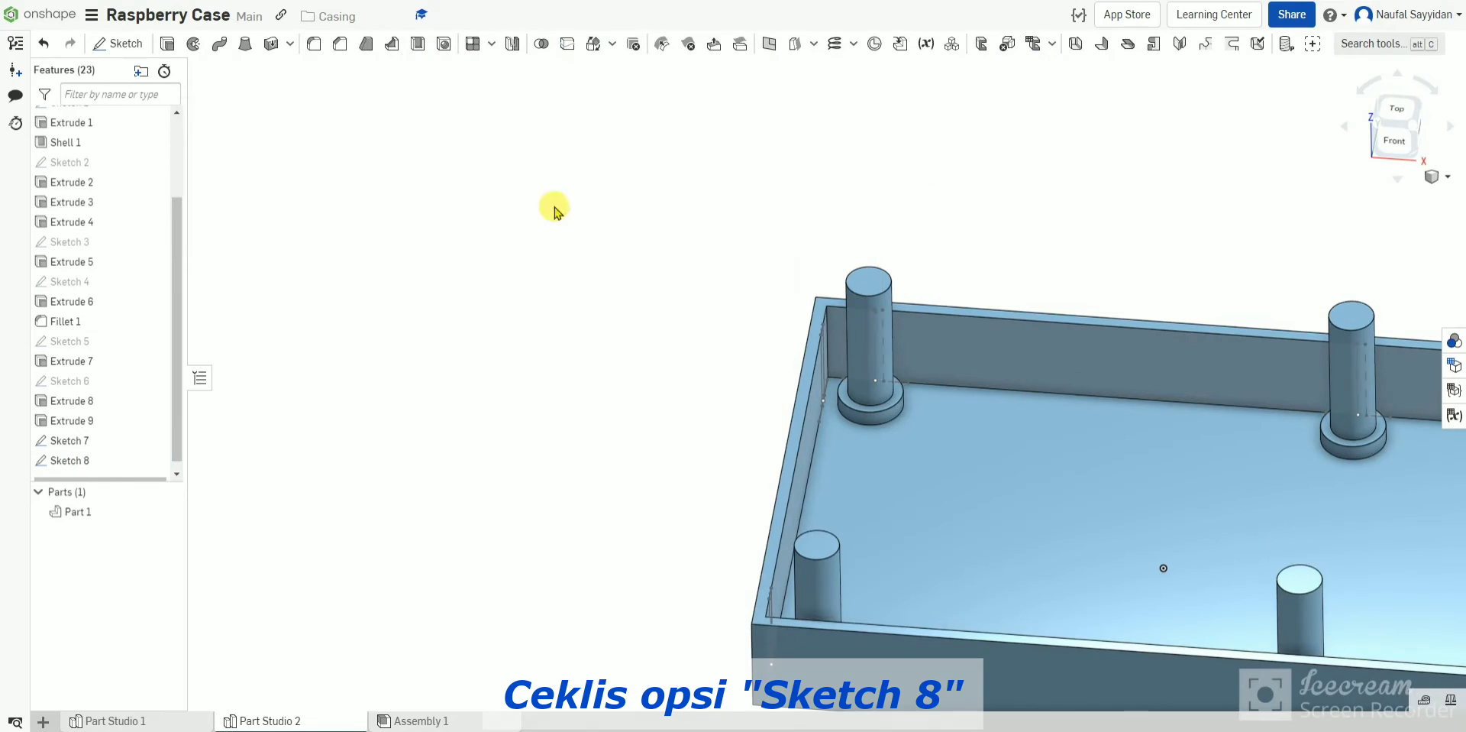
Step: Start a sketch on the opposite long wall's inner face and project the base rings of its two nearest posts onto it
{"action": "mouse_move", "coordinate": [841, 287]}
{"action": "right_mouse_down"}
{"action": "mouse_move", "coordinate": [858, 327]}
{"action": "mouse_move", "coordinate": [792, 281]}
{"action": "mouse_move", "coordinate": [708, 294]}
{"action": "mouse_move", "coordinate": [632, 333]}
{"action": "mouse_move", "coordinate": [690, 405]}
{"action": "mouse_move", "coordinate": [677, 323]}
{"action": "mouse_move", "coordinate": [626, 326]}
{"action": "mouse_move", "coordinate": [694, 314]}
{"action": "mouse_move", "coordinate": [664, 323]}
{"action": "mouse_move", "coordinate": [975, 392]}
{"action": "mouse_move", "coordinate": [914, 415]}
{"action": "mouse_move", "coordinate": [931, 413]}
{"action": "right_mouse_up"}
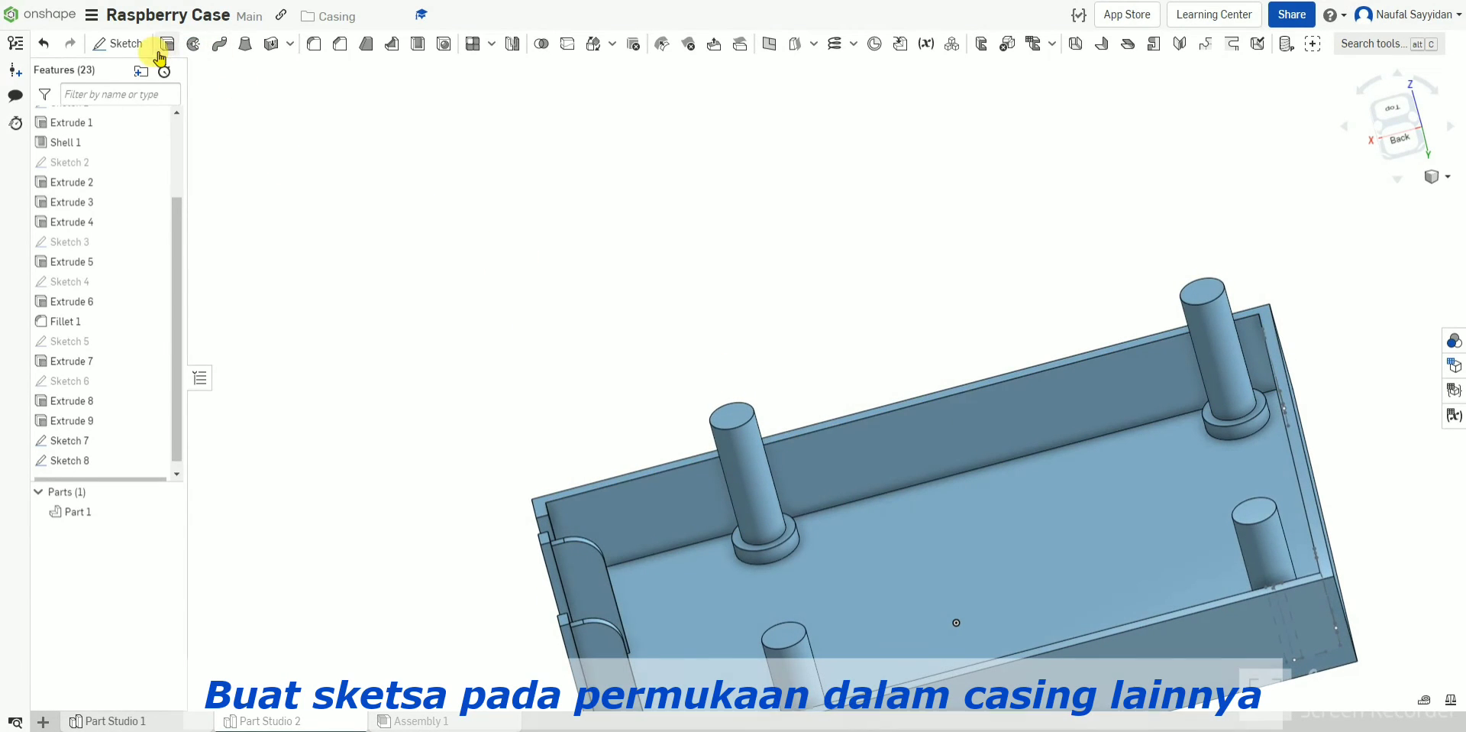
{"action": "left_click", "coordinate": [119, 43]}
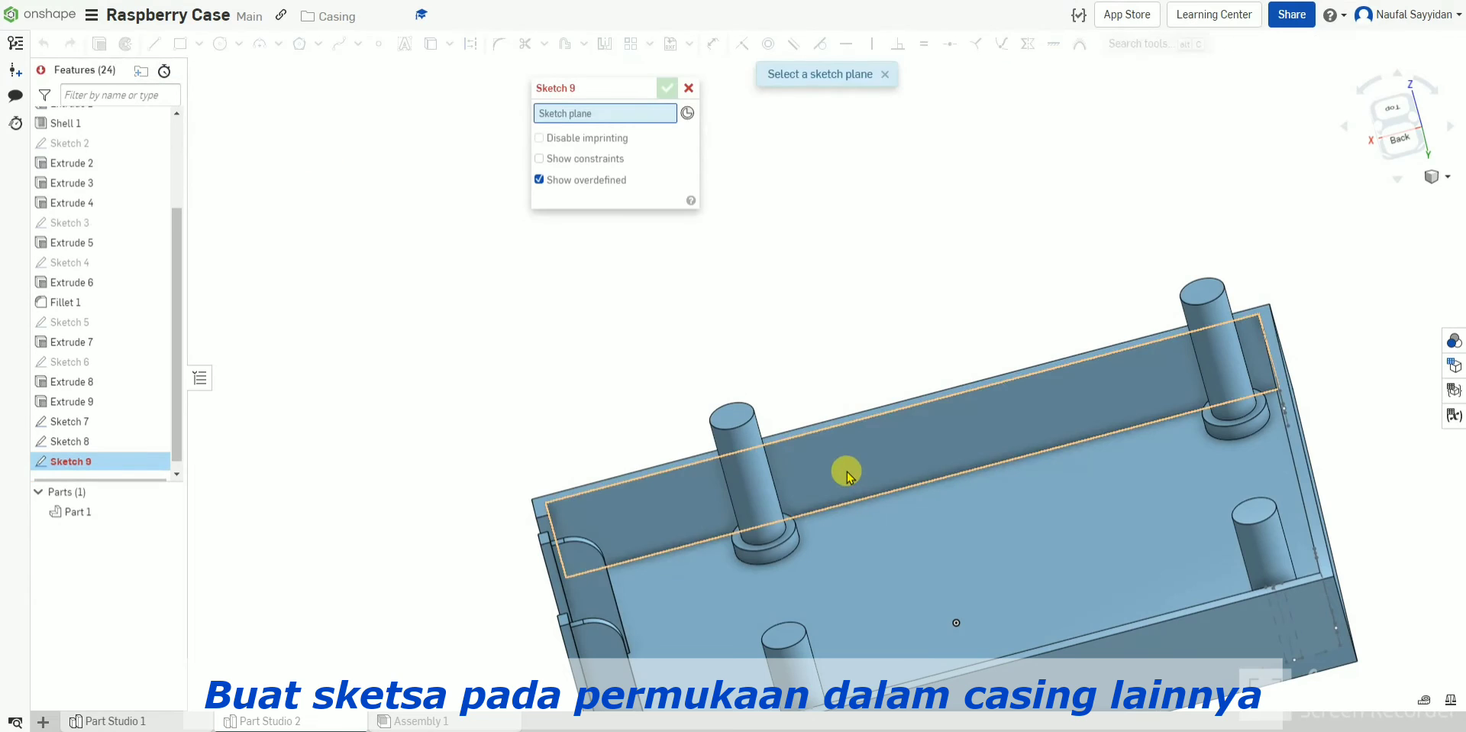
{"action": "left_click", "coordinate": [842, 490]}
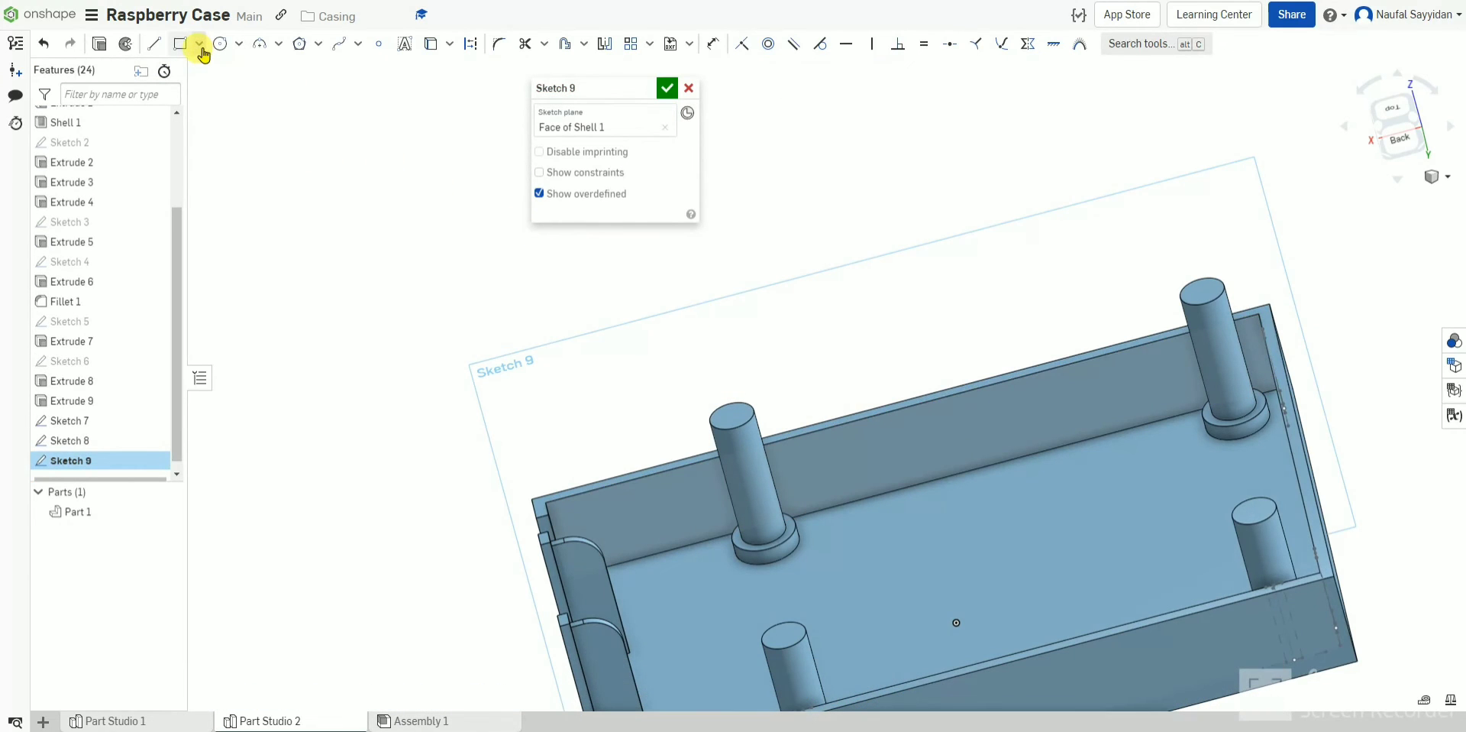
{"action": "left_click", "coordinate": [431, 43]}
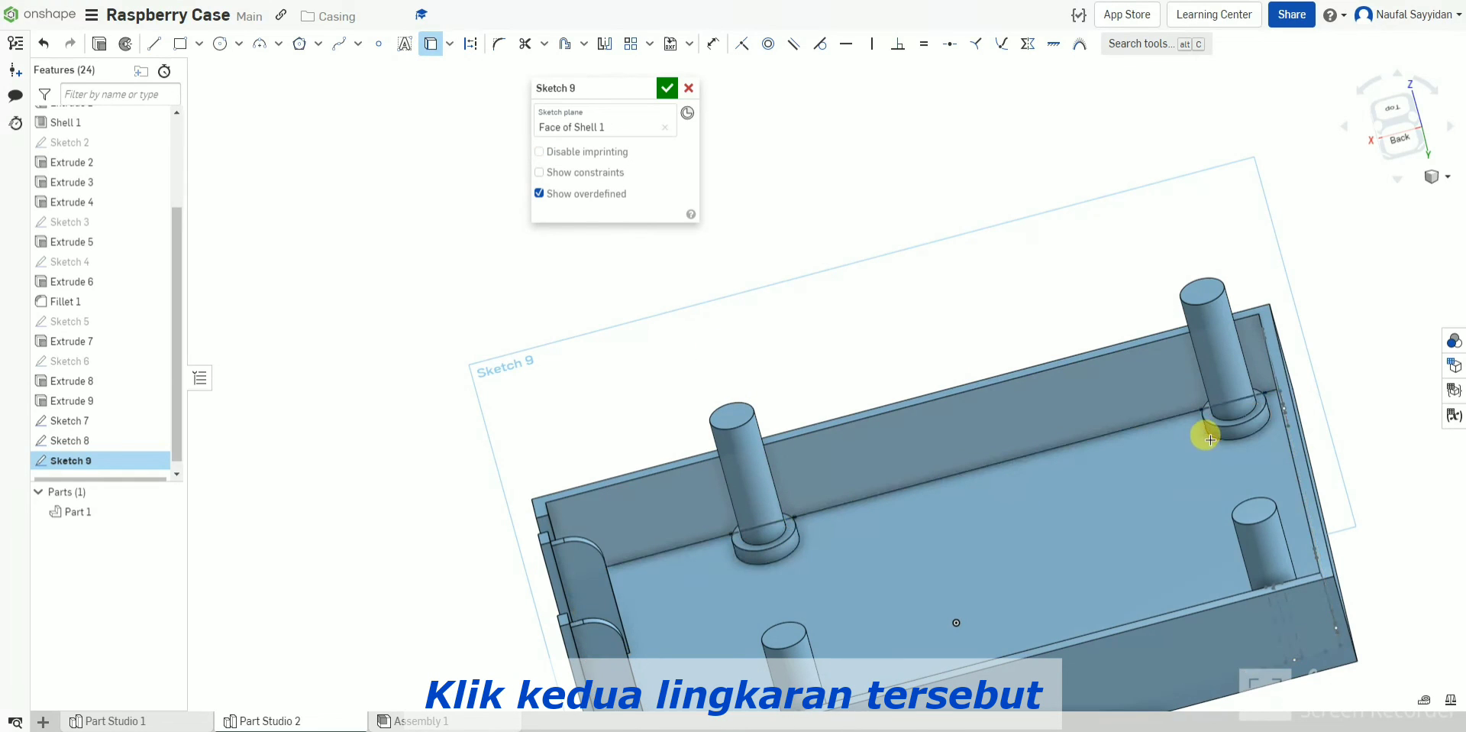
Step: Place points at the midpoints of both projected lines and draw a construction line from the left midpoint up to the wall's top edge
{"action": "left_click", "coordinate": [377, 43]}
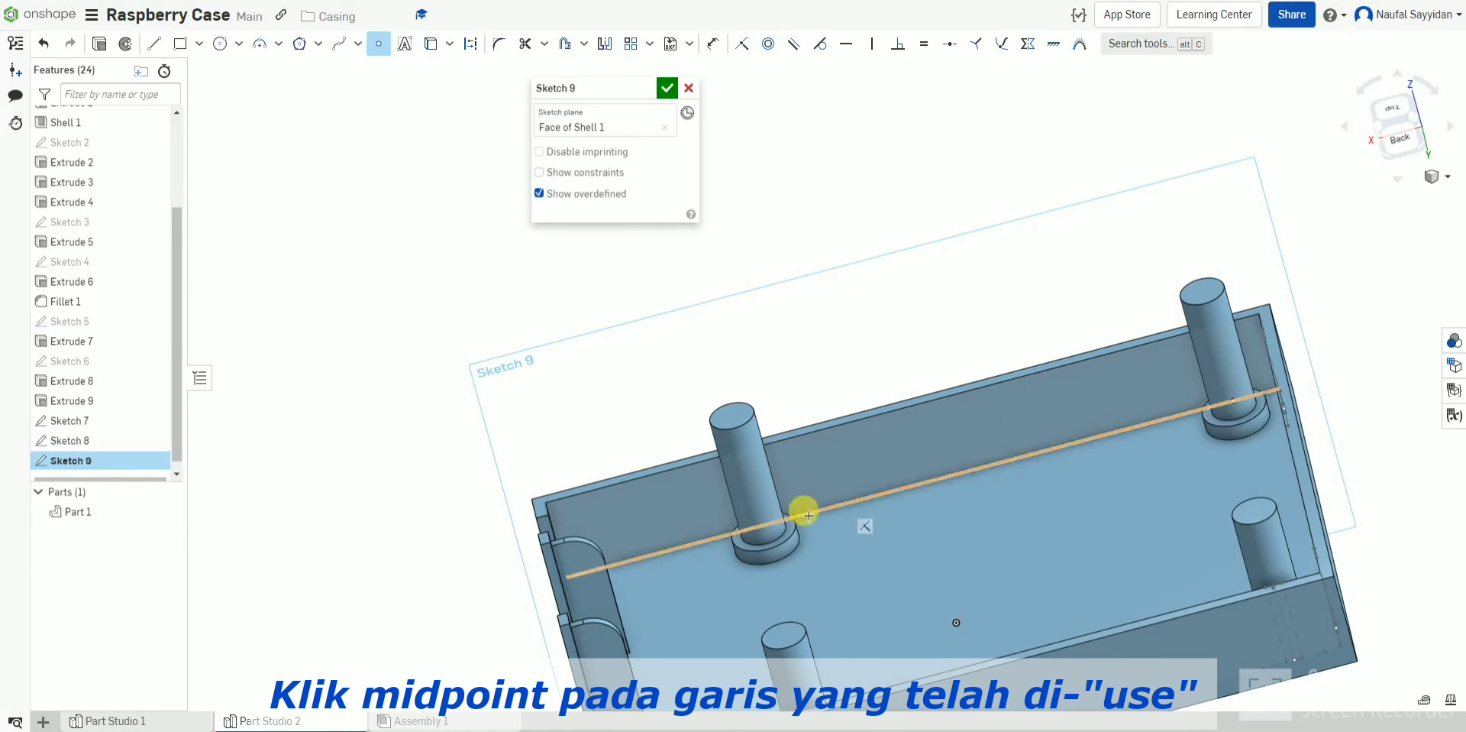
{"action": "left_click", "coordinate": [764, 525]}
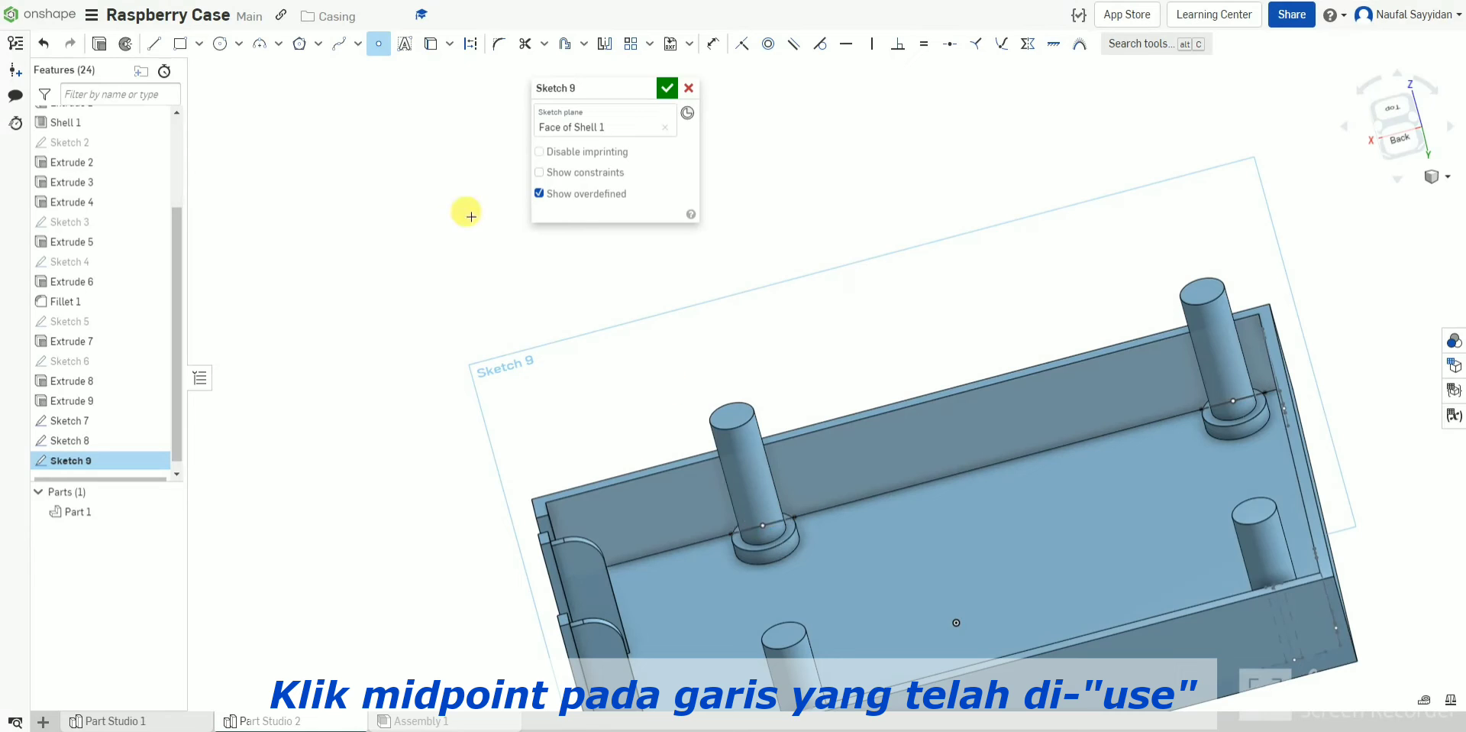
{"action": "left_click", "coordinate": [153, 43]}
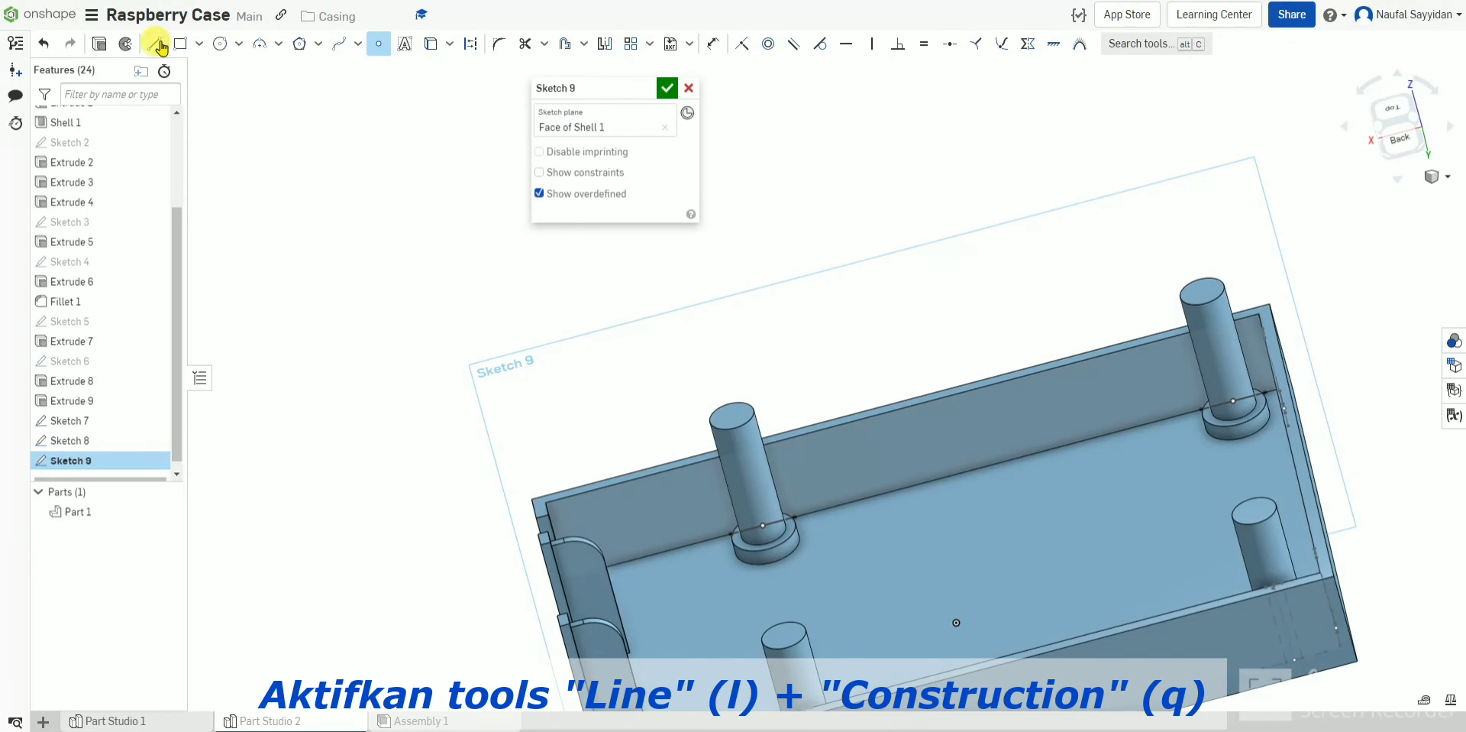
{"action": "left_click", "coordinate": [470, 44]}
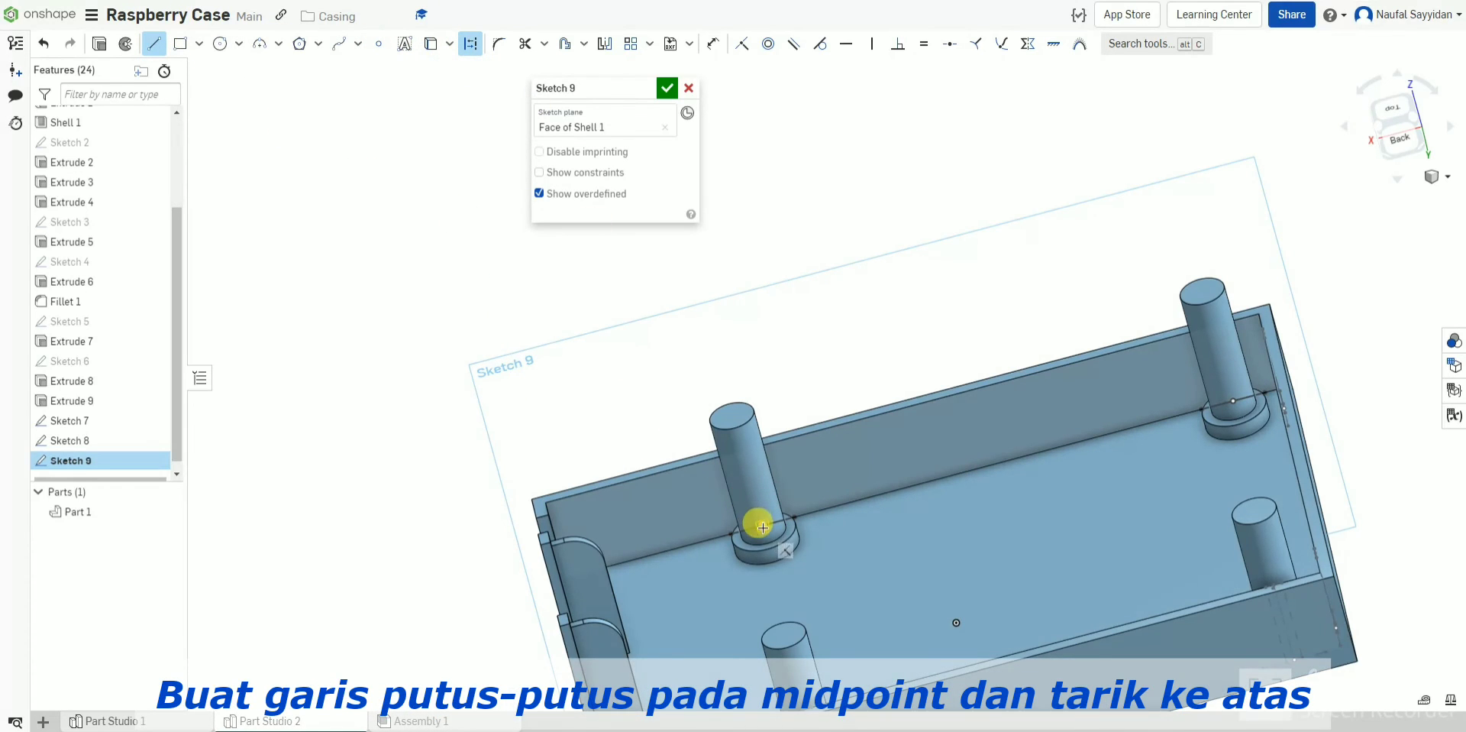
{"action": "left_click_drag", "start_coordinate": [762, 527], "coordinate": [742, 451]}
{"action": "key", "text": "Escape"}
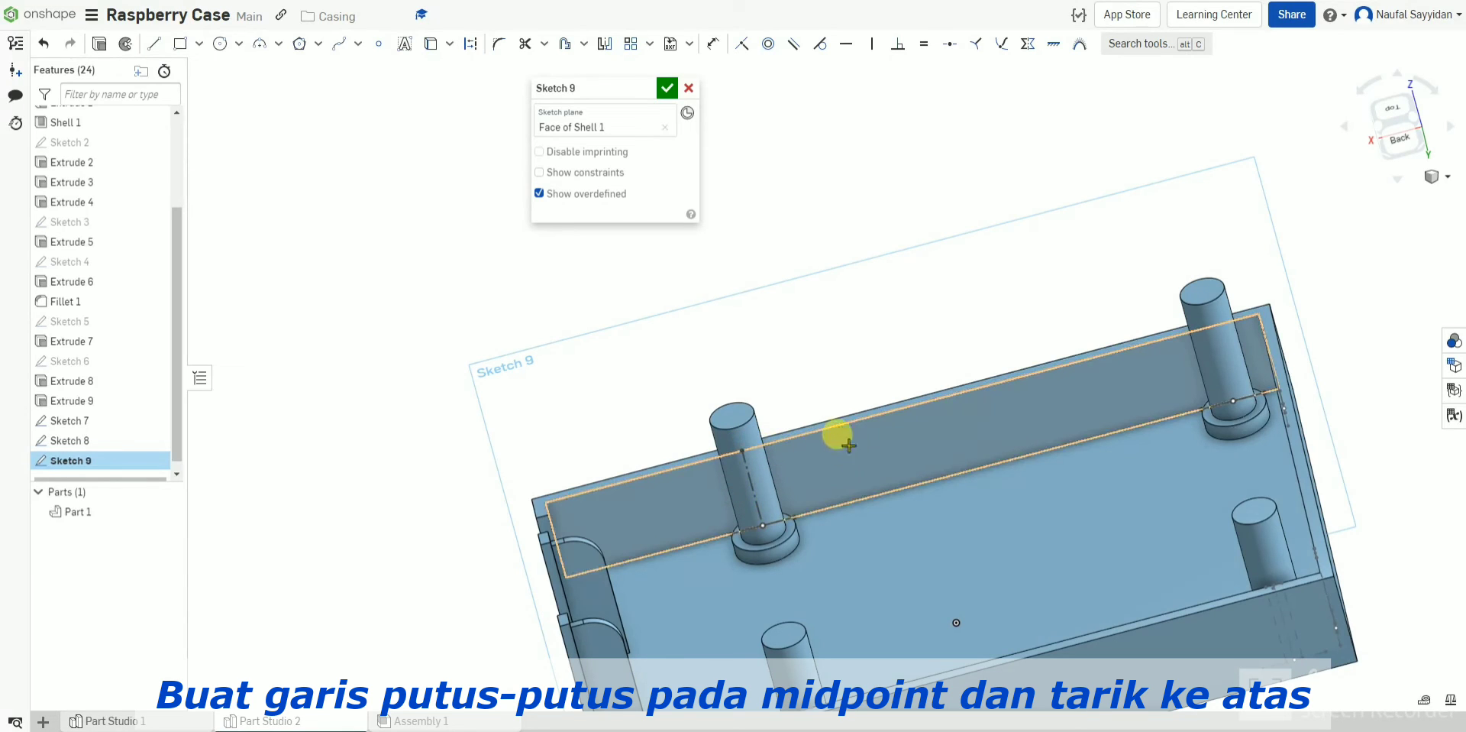
Step: Draw a construction line from the midpoint below the right post up to the wall's top edge
{"action": "key", "text": "l"}
{"action": "key", "text": "q"}
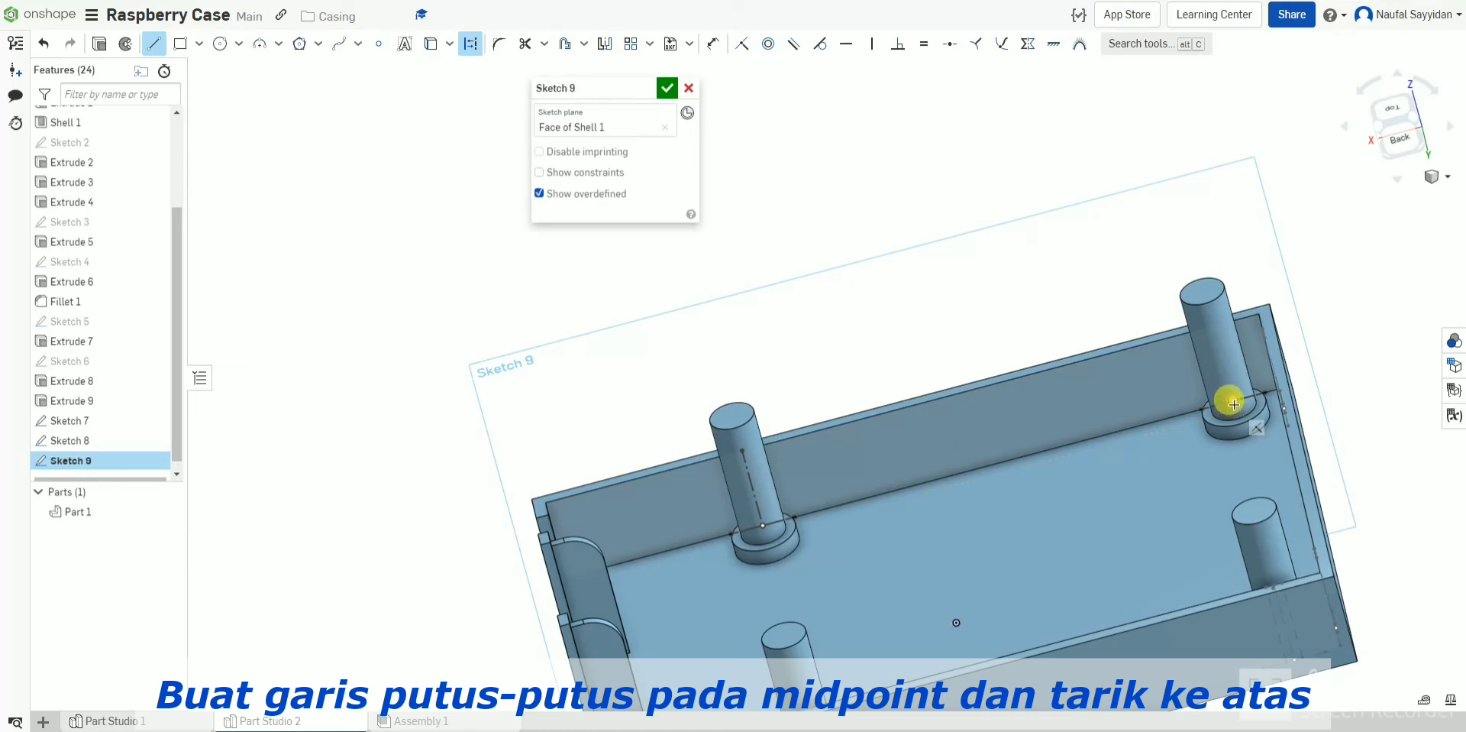
{"action": "left_click_drag", "start_coordinate": [1235, 404], "coordinate": [1209, 324]}
{"action": "key", "text": "Escape"}
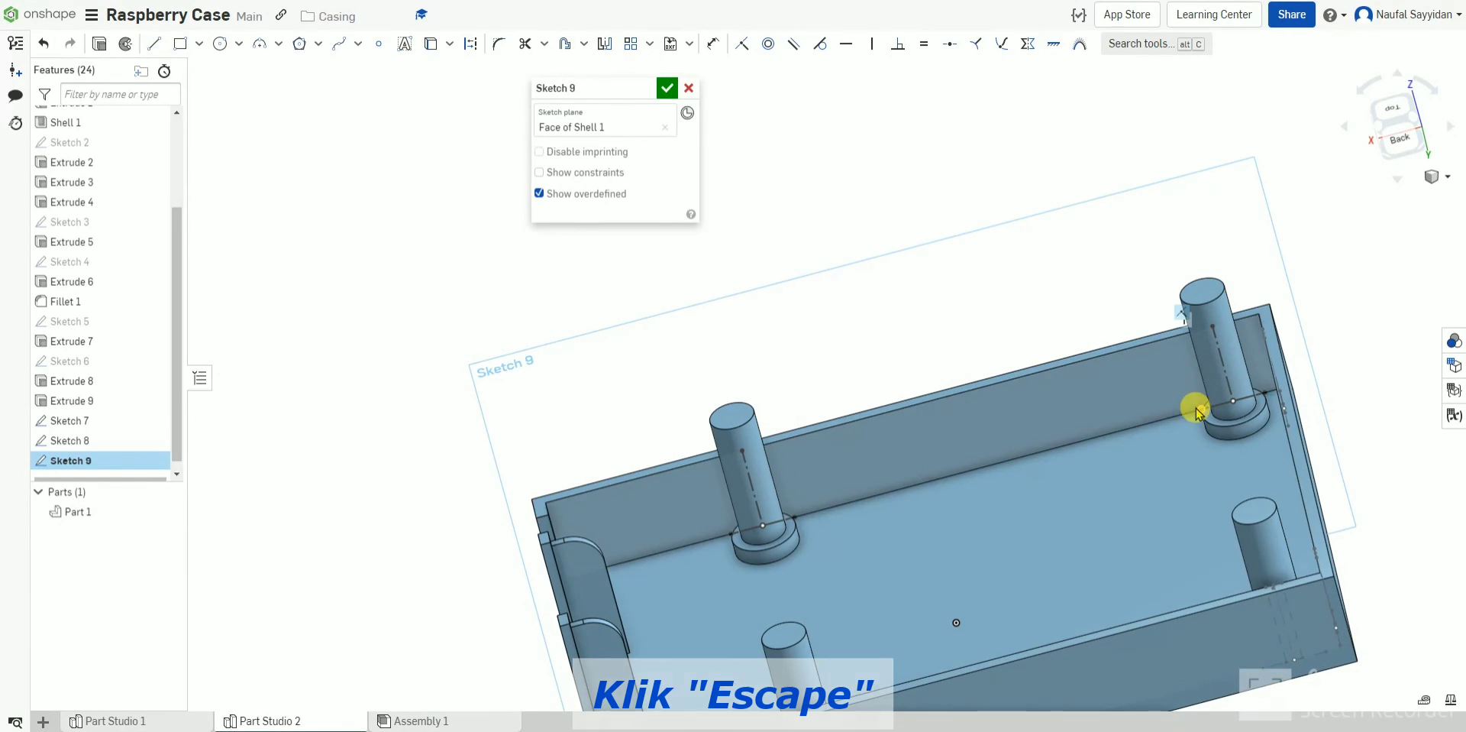
Step: Sketch a corner rectangle around each of the two construction lines, spanning from the floor line to the wall's top edge
{"action": "key", "text": "g"}
{"action": "left_click", "coordinate": [1214, 407]}
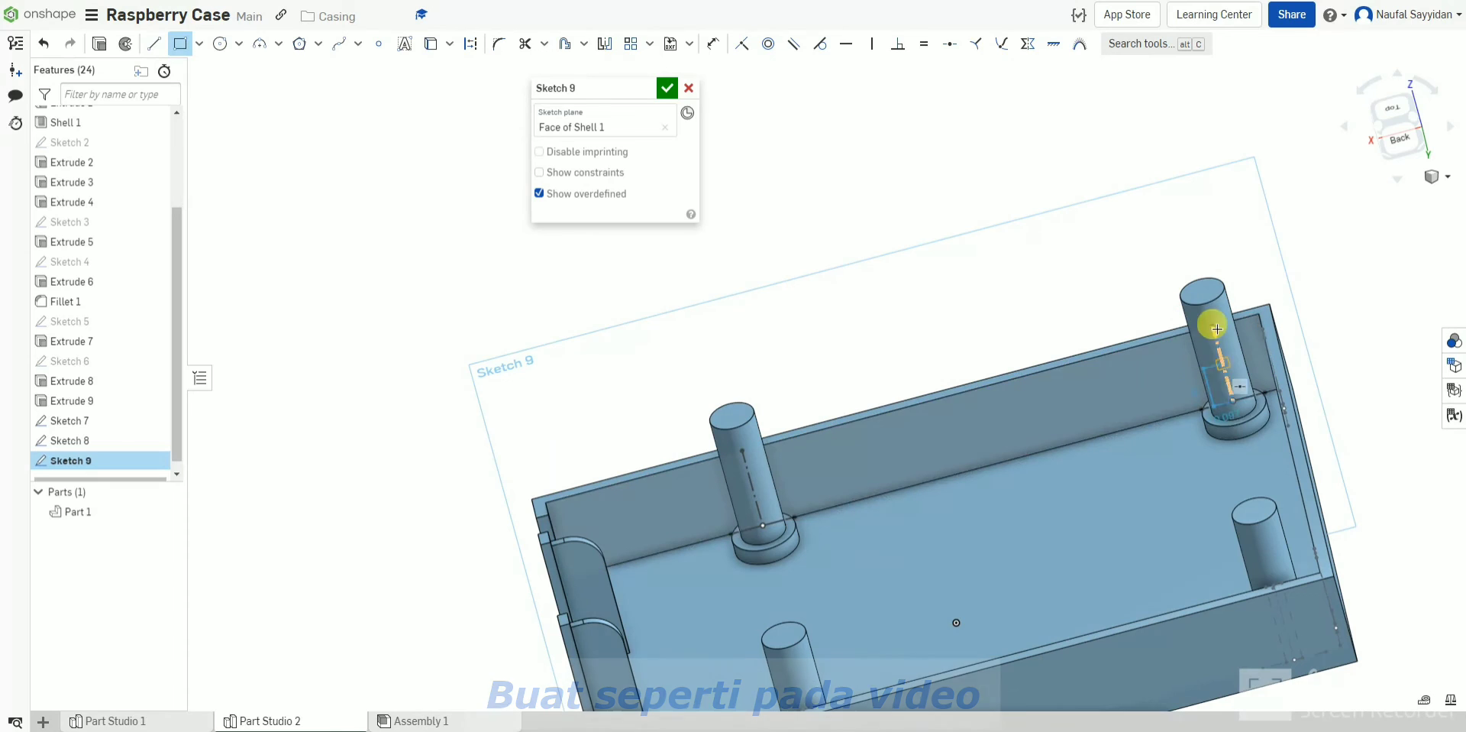
{"action": "left_click", "coordinate": [1231, 322]}
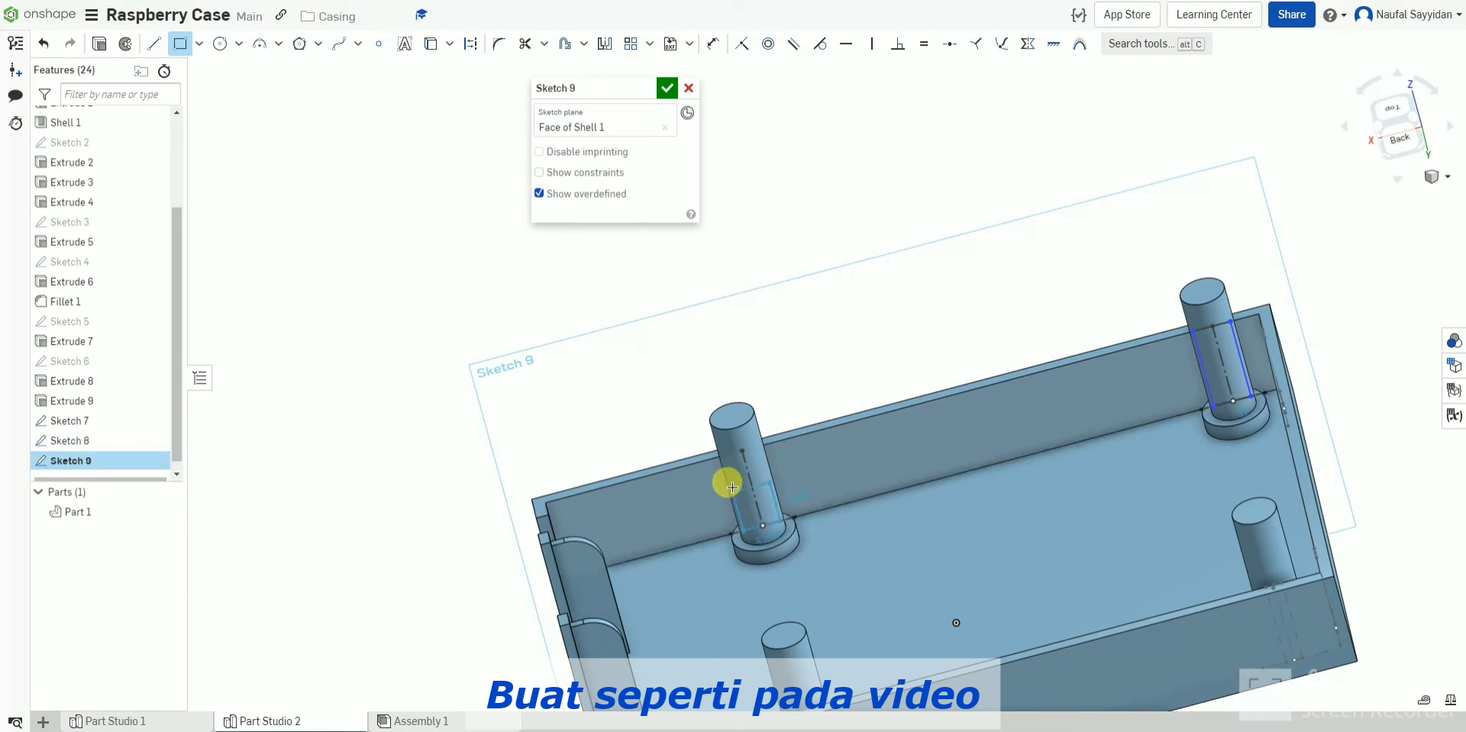
{"action": "left_click", "coordinate": [724, 452]}
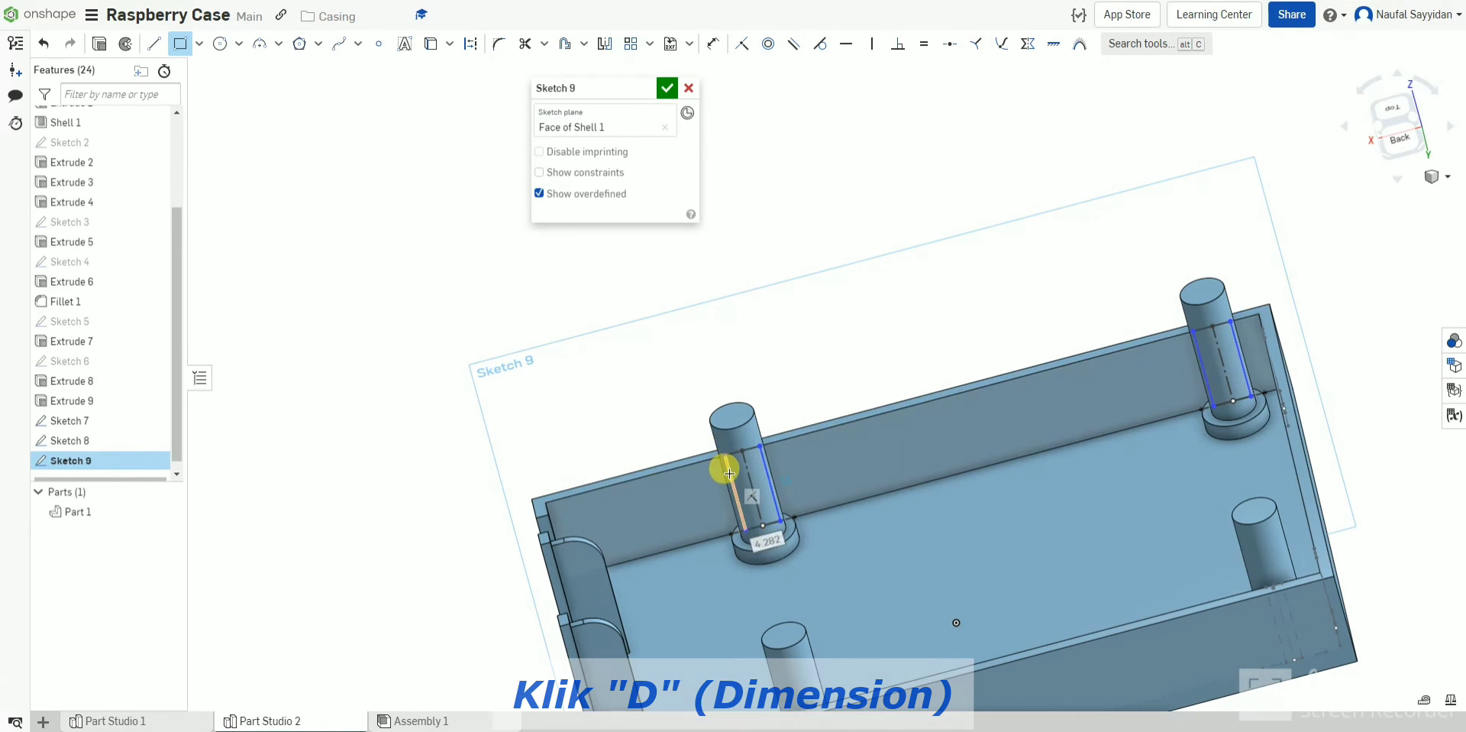
Step: Dimension the width of the rectangle behind the left post at 2 mm
{"action": "key", "text": "d"}
{"action": "left_click", "coordinate": [731, 477]}
{"action": "left_click", "coordinate": [764, 464]}
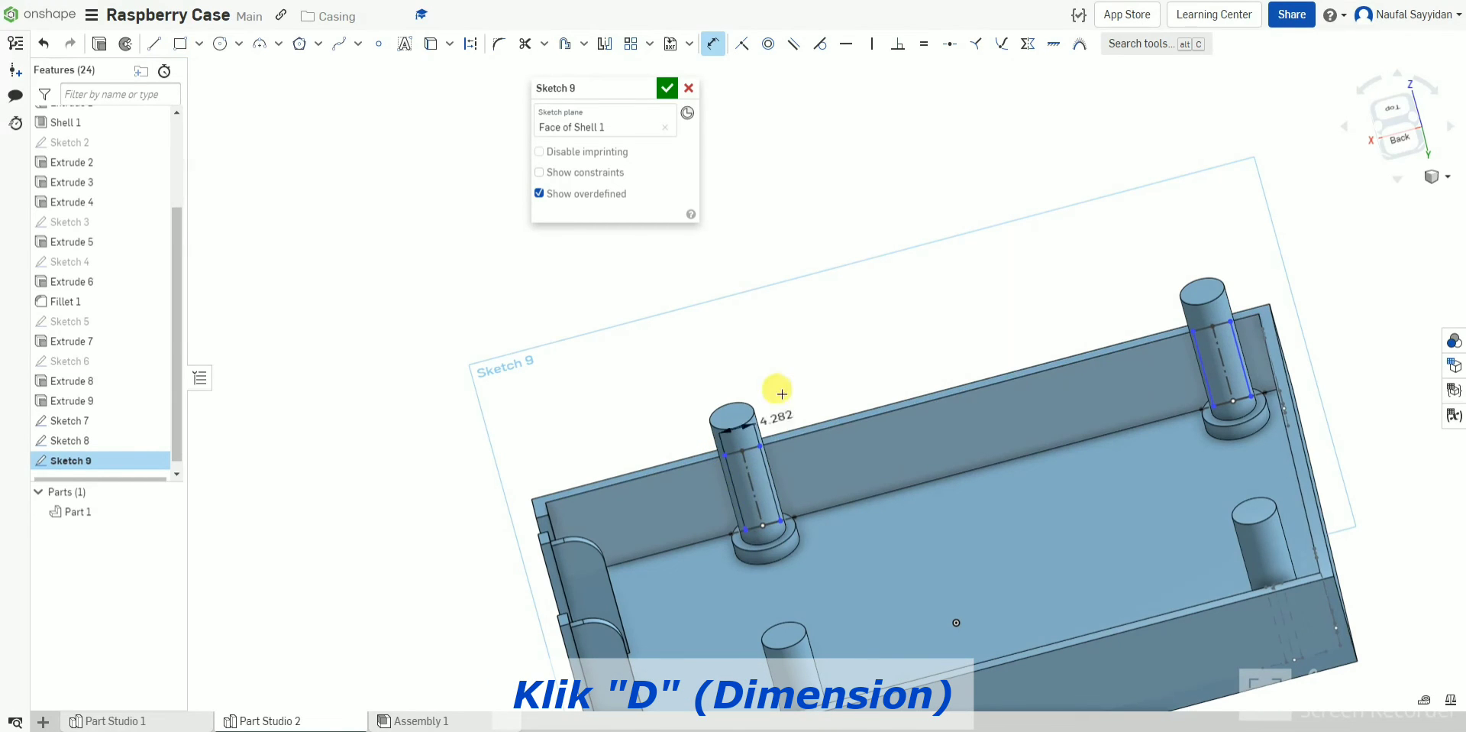
{"action": "left_click", "coordinate": [789, 359]}
{"action": "type", "text": "2"}
{"action": "key", "text": "Return"}
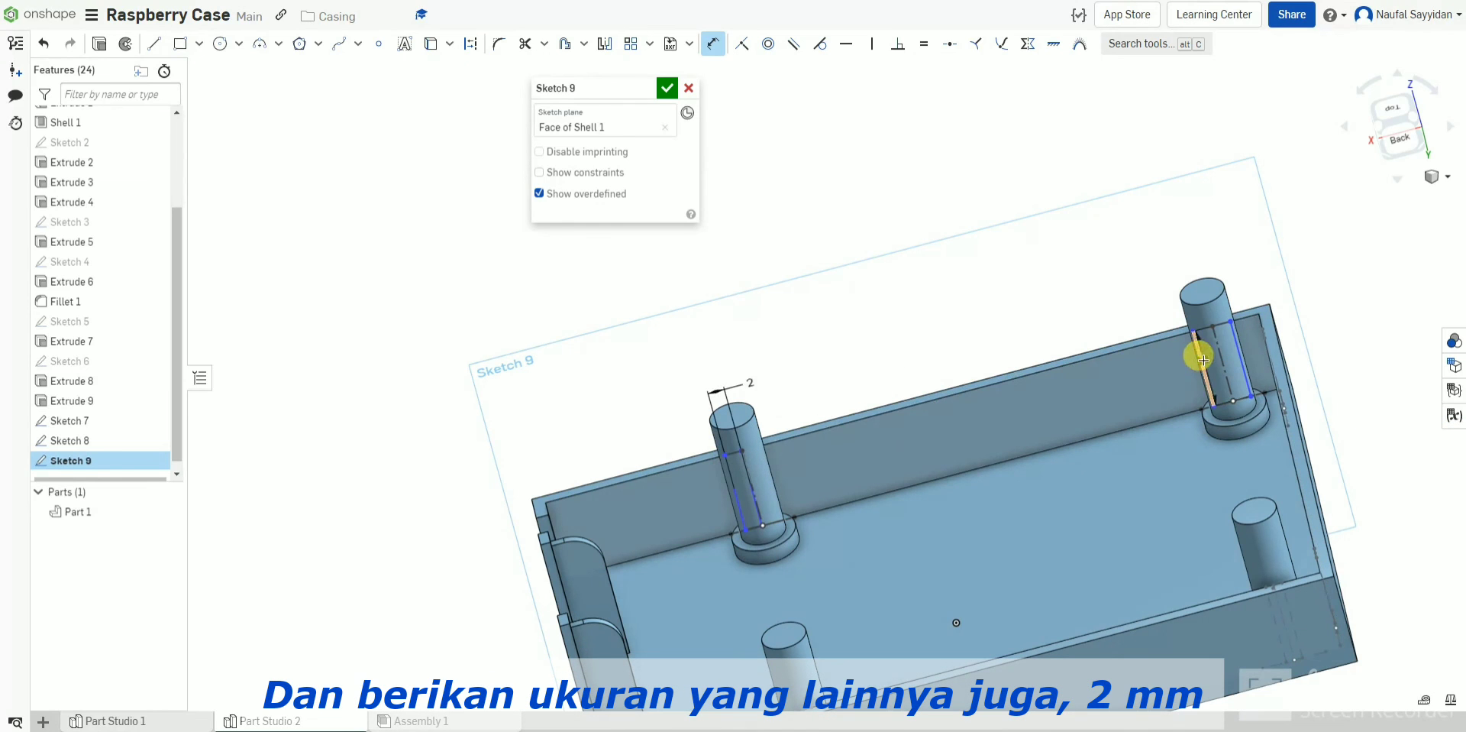
Step: Dimension the width of the rectangle behind the right post at 2 mm
{"action": "left_click", "coordinate": [1239, 351]}
{"action": "left_click", "coordinate": [1127, 280]}
{"action": "type", "text": "2"}
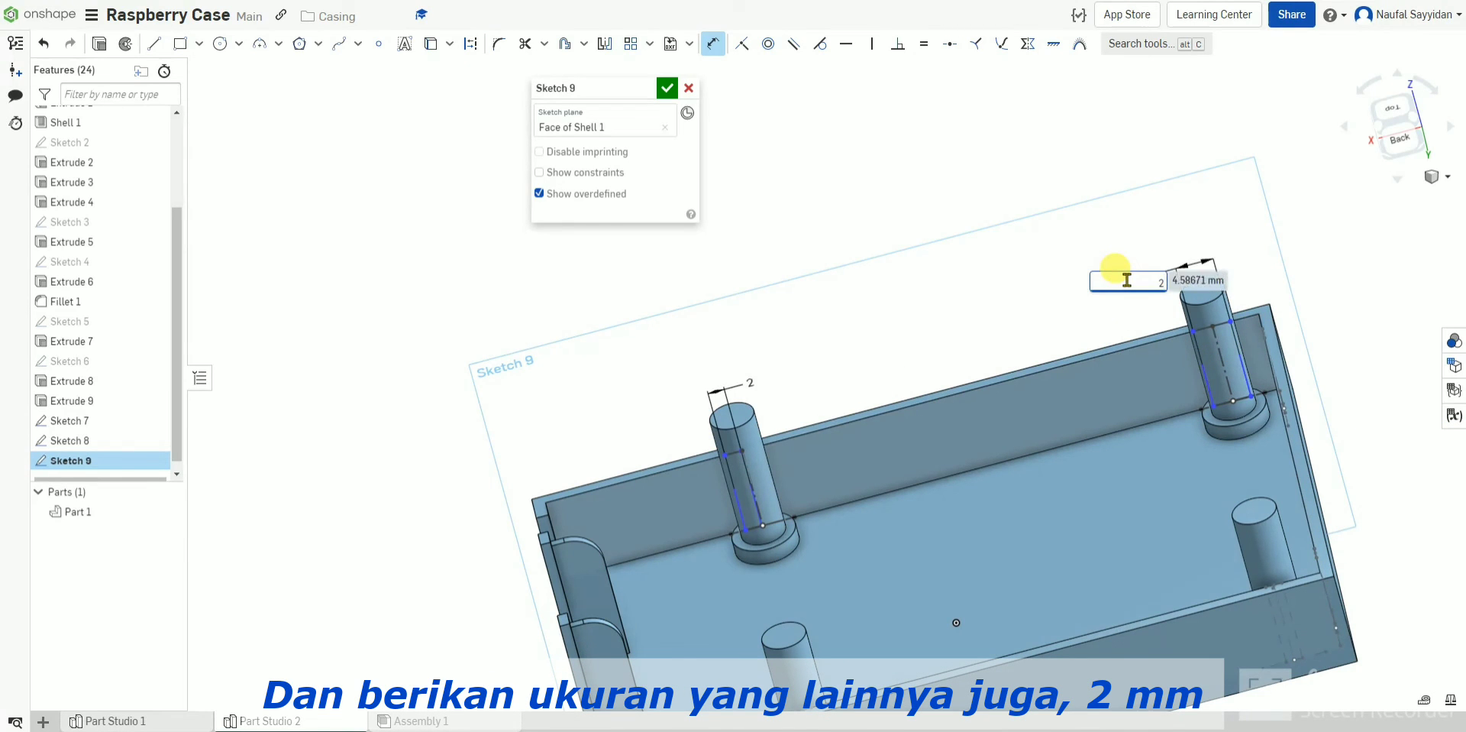
{"action": "key", "text": "Return"}
{"action": "key", "text": "Escape"}
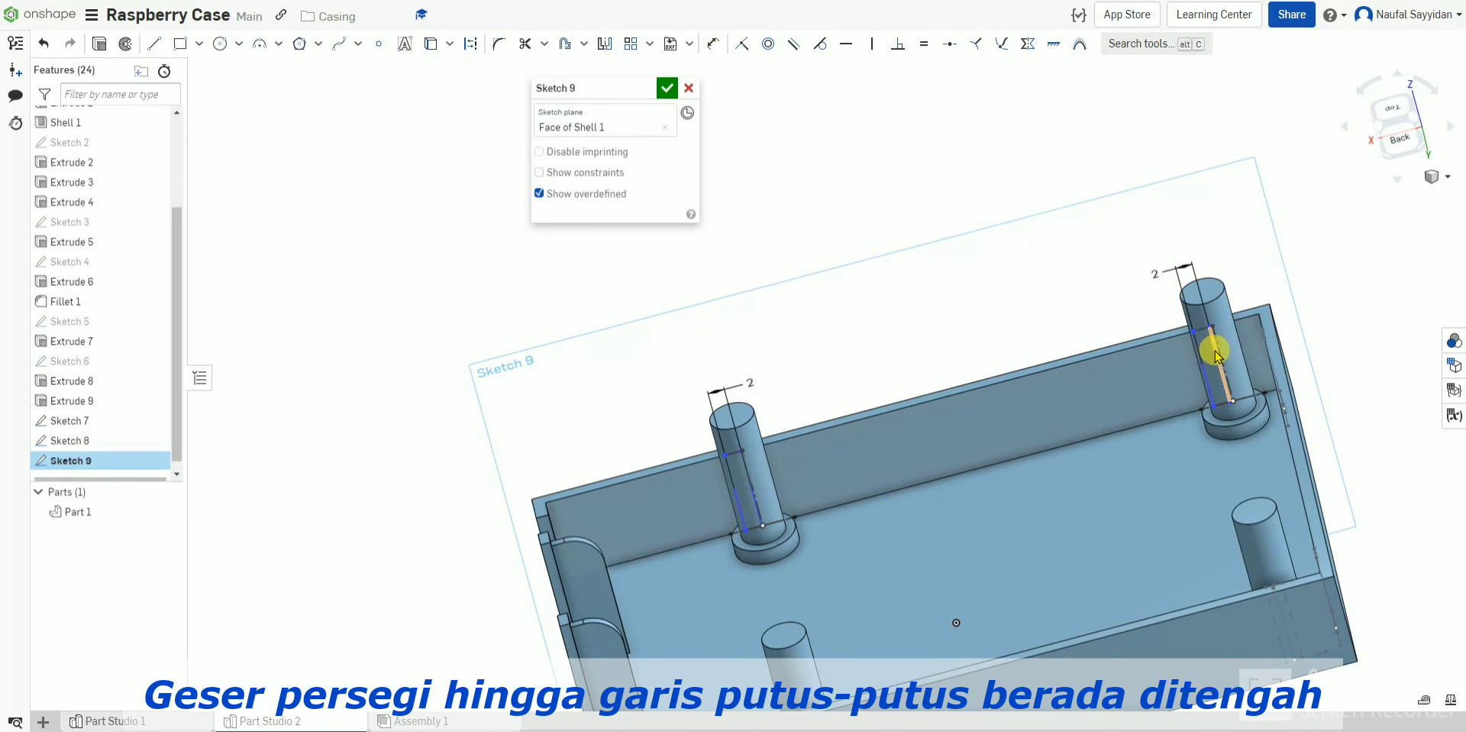
Step: Shift the right rectangle over its construction line and make its two long sides symmetric about that line
{"action": "left_click_drag", "start_coordinate": [1216, 350], "coordinate": [1227, 353]}
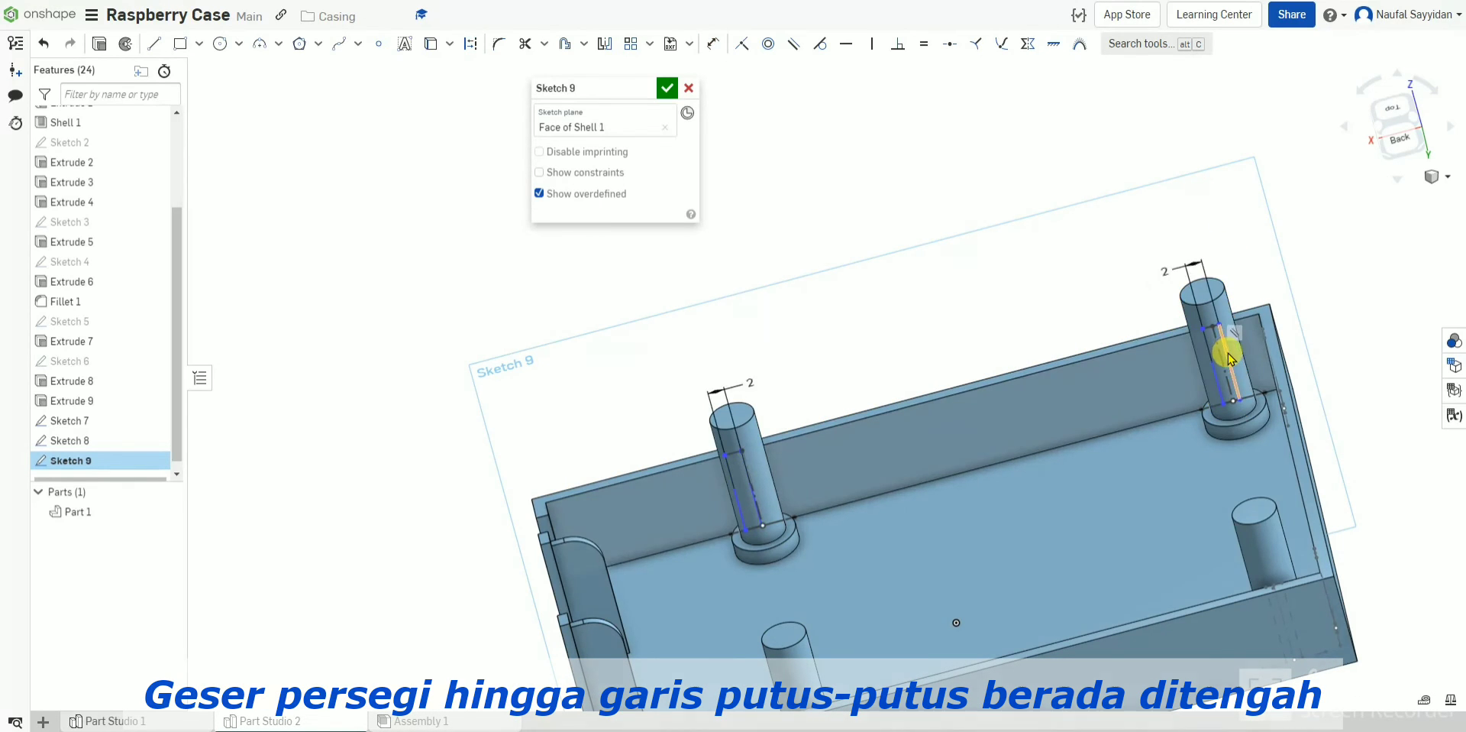
{"action": "left_click", "coordinate": [1226, 352]}
{"action": "left_click", "coordinate": [1221, 356]}
{"action": "left_click", "coordinate": [1215, 372]}
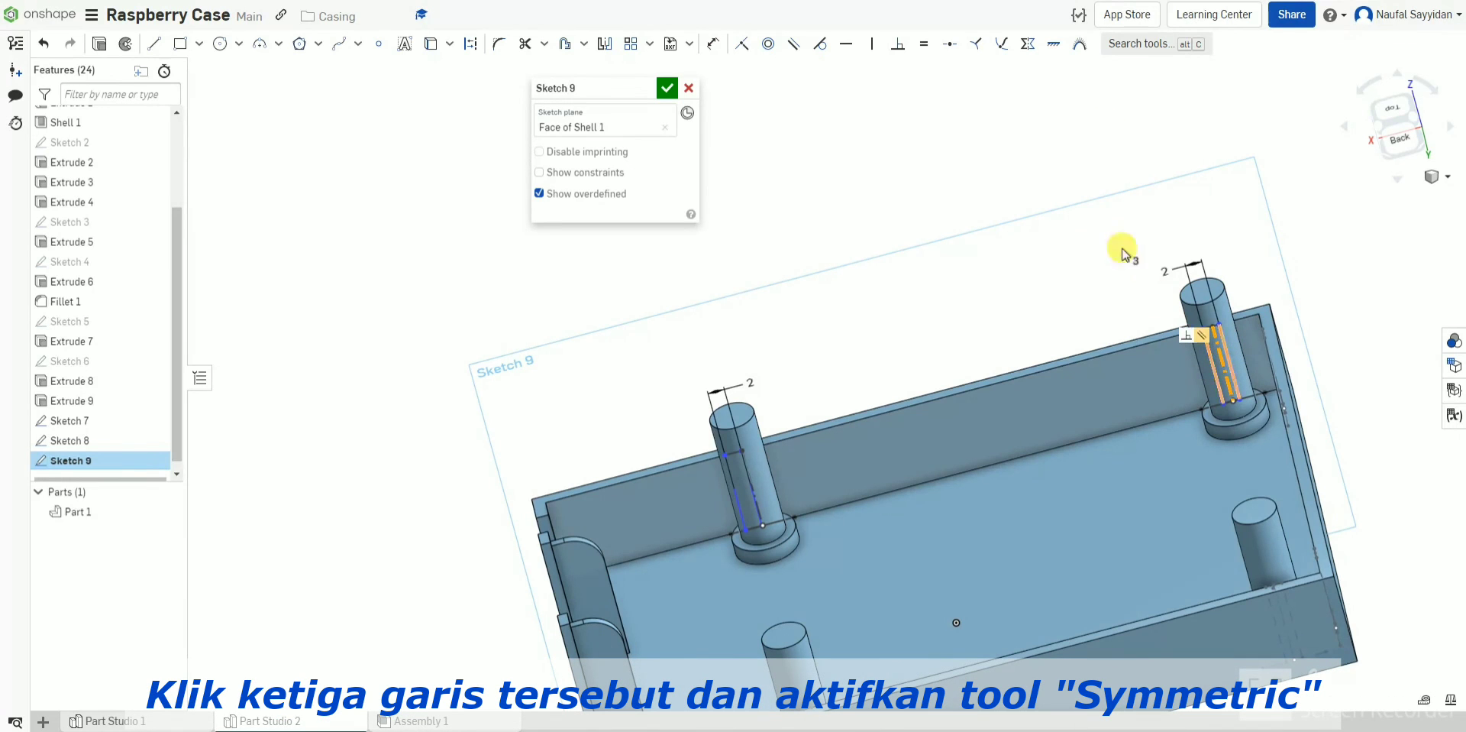
{"action": "left_click", "coordinate": [1029, 45]}
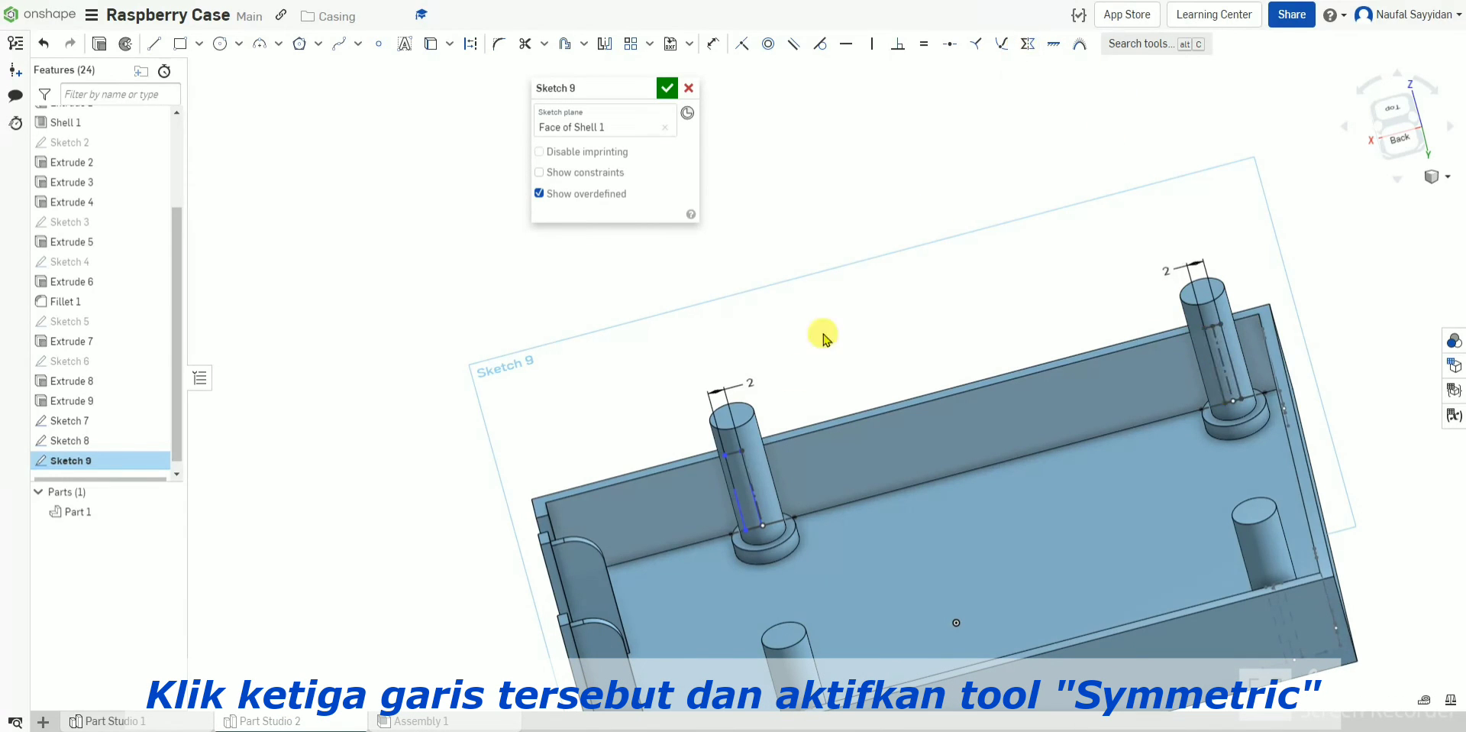
Step: Shift the left rectangle over its construction line, make its long sides symmetric about that line, and accept the sketch
{"action": "left_click", "coordinate": [736, 481]}
{"action": "left_click", "coordinate": [750, 481]}
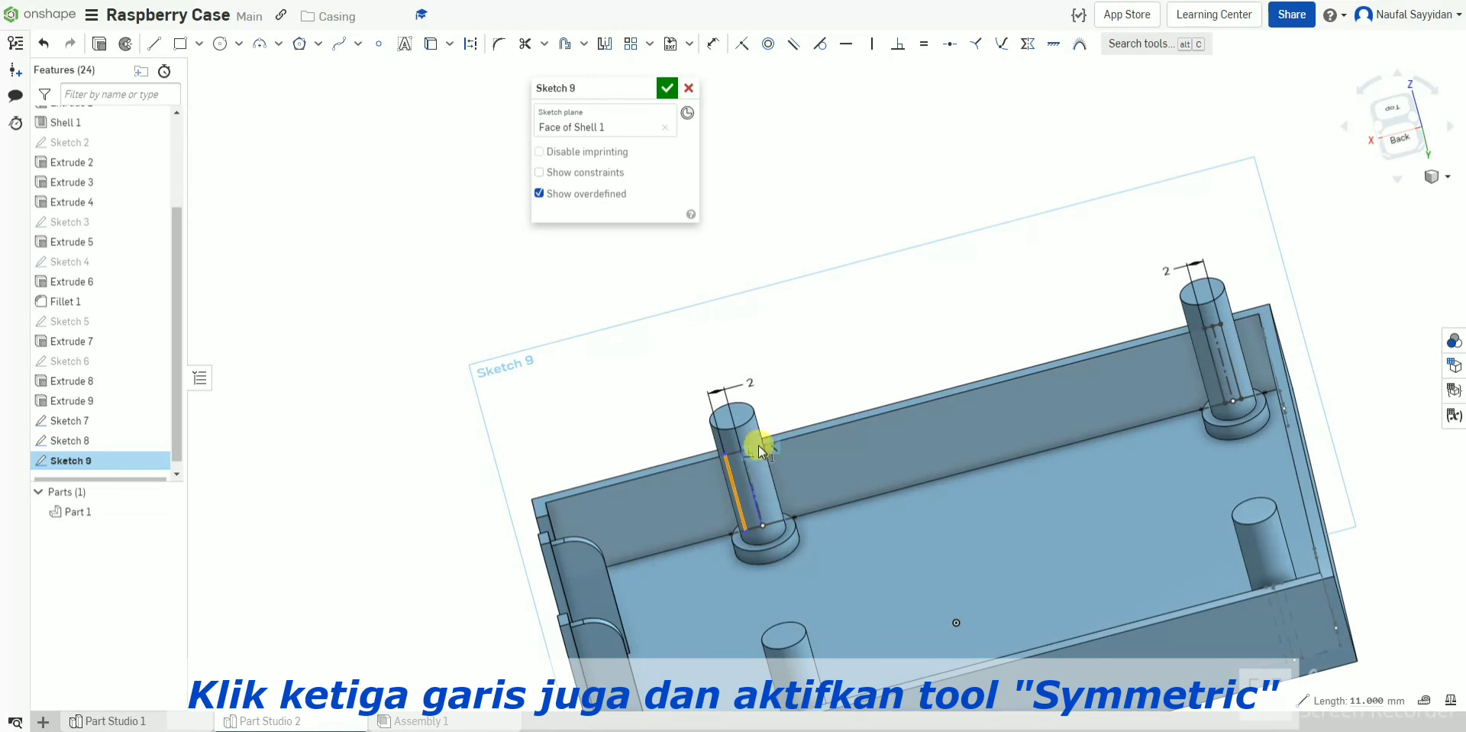
{"action": "left_click", "coordinate": [804, 377]}
{"action": "left_click_drag", "start_coordinate": [737, 494], "coordinate": [759, 493]}
{"action": "left_click", "coordinate": [754, 492]}
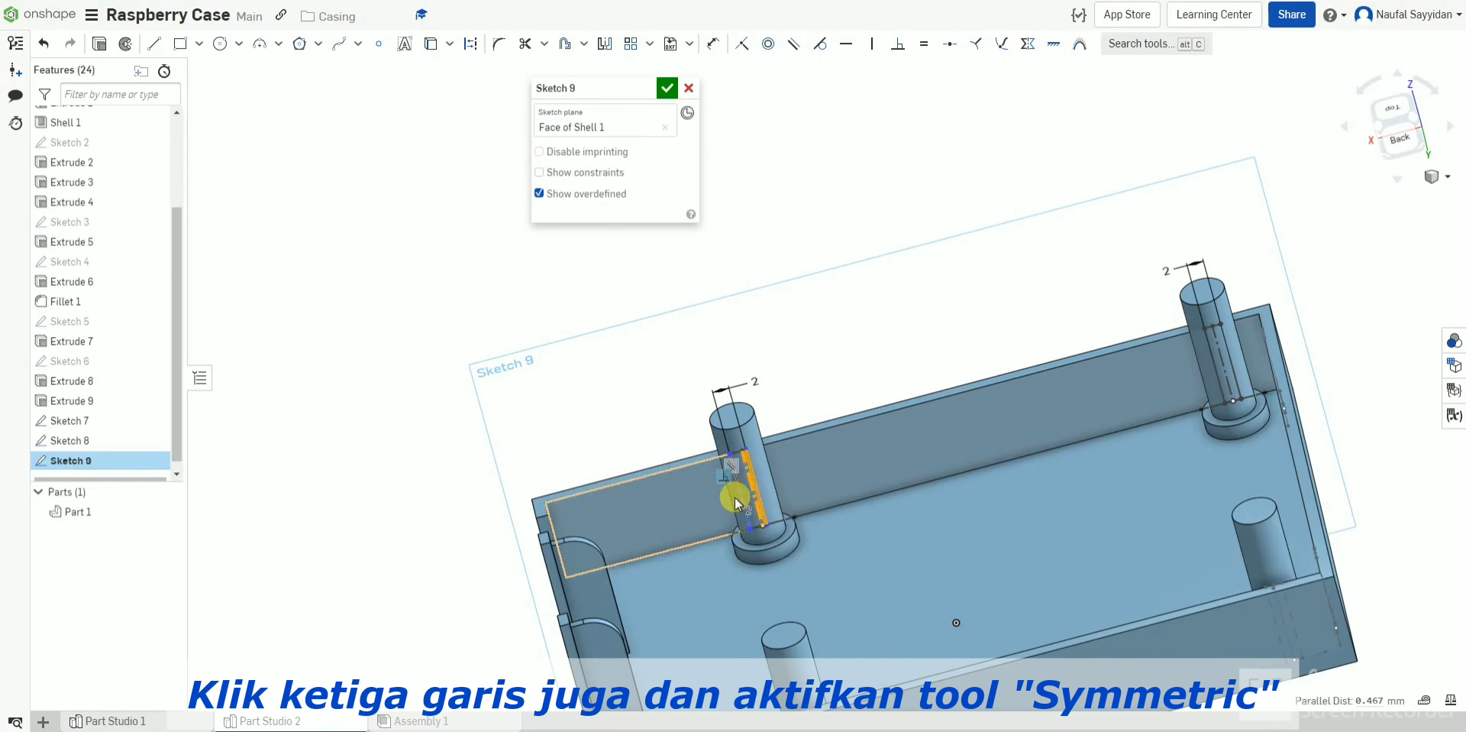
{"action": "left_click", "coordinate": [739, 492]}
{"action": "left_click", "coordinate": [1031, 45]}
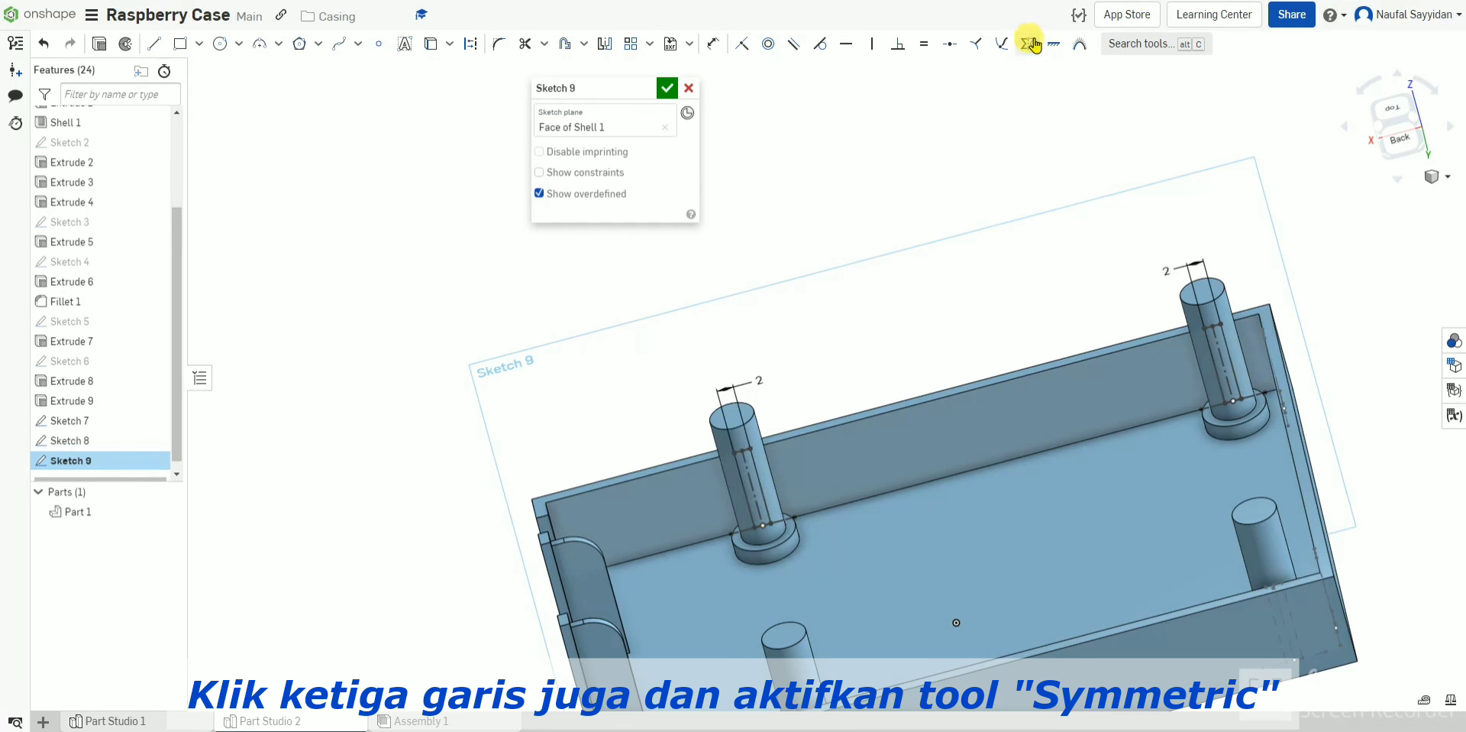
{"action": "mouse_move", "coordinate": [815, 403]}
{"action": "right_mouse_down"}
{"action": "mouse_move", "coordinate": [904, 374]}
{"action": "mouse_move", "coordinate": [711, 206]}
{"action": "right_mouse_up"}
{"action": "left_click", "coordinate": [667, 88]}
Step: Extrude the Sketch 7 rib profile behind the left post of the short end wall, using Up to face with that post's cylindrical face
{"action": "right_click_drag", "start_coordinate": [931, 348], "coordinate": [978, 447]}
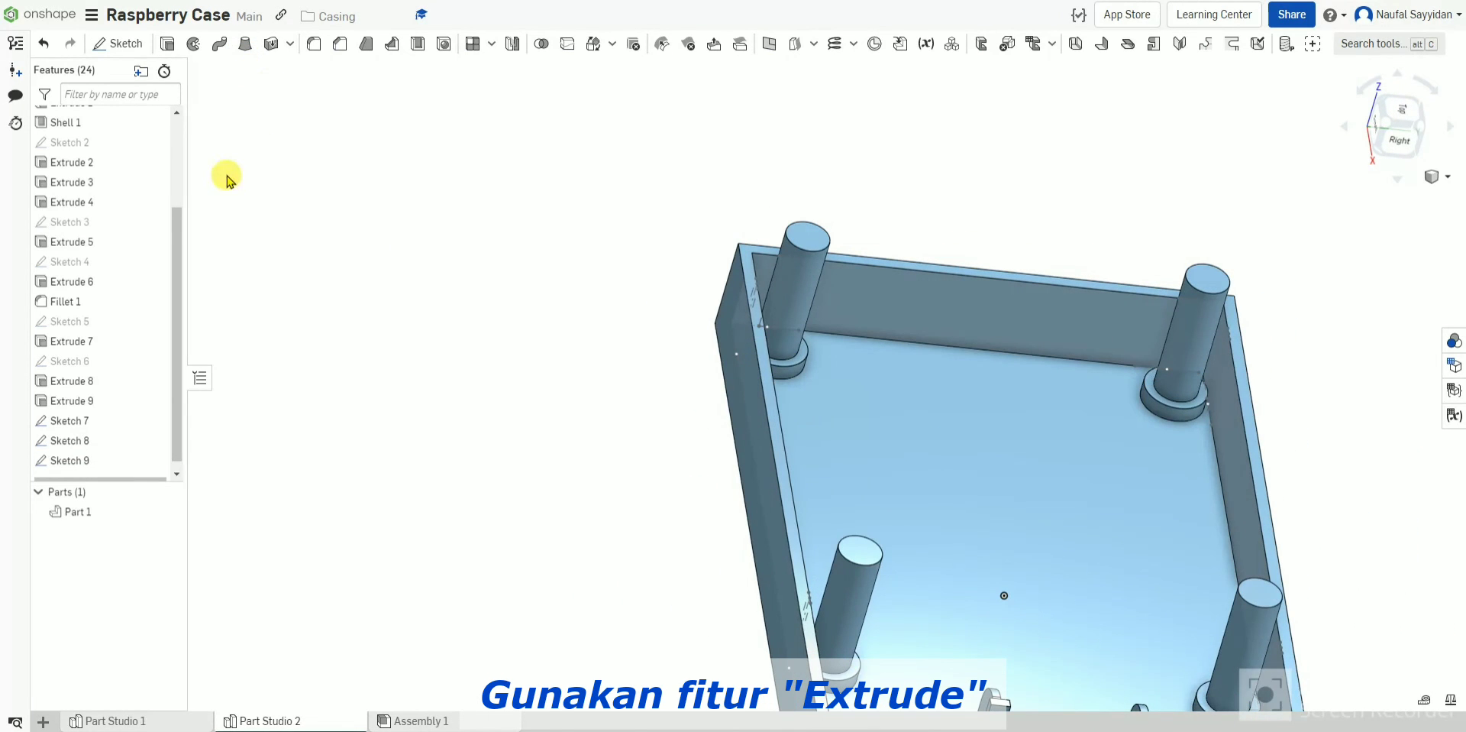
{"action": "left_click", "coordinate": [183, 49]}
{"action": "right_click_drag", "start_coordinate": [688, 326], "coordinate": [655, 336]}
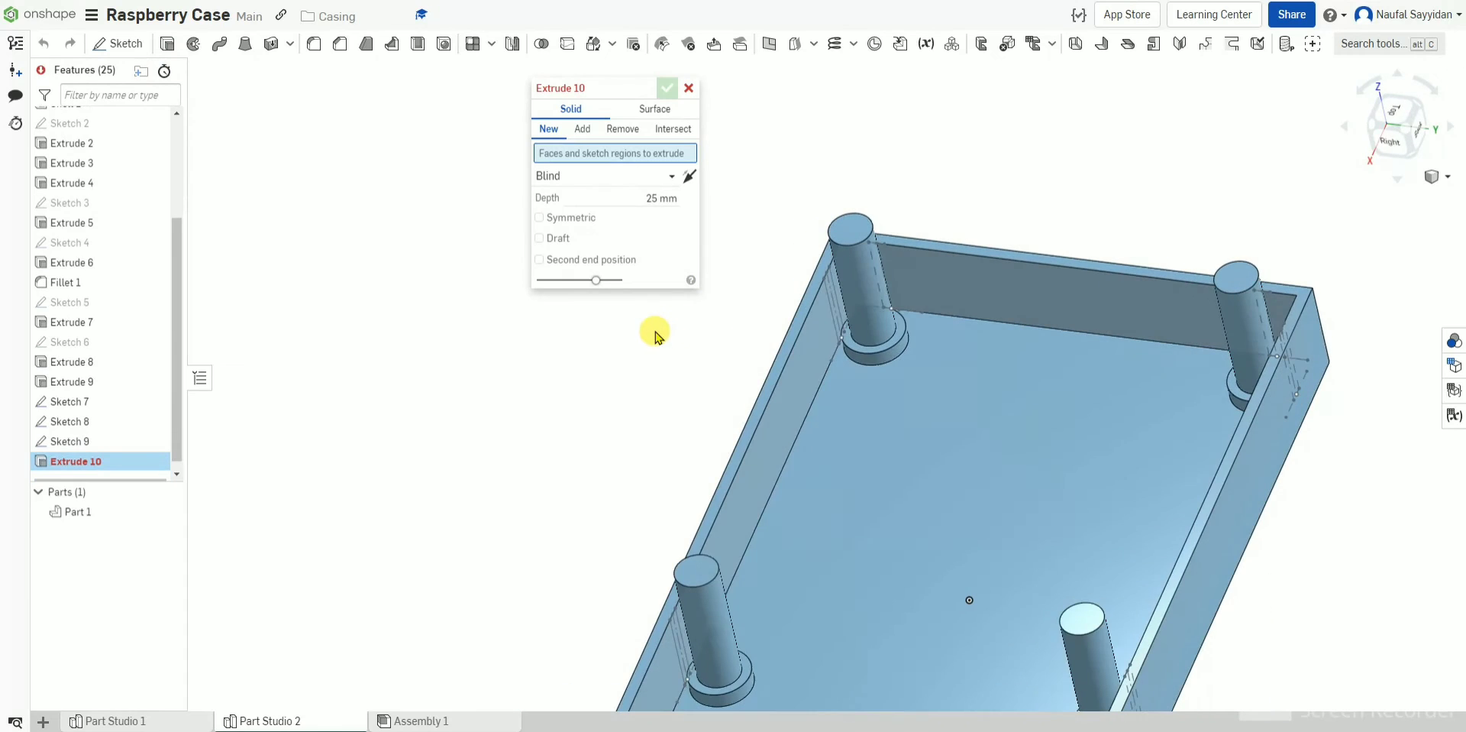
{"action": "left_click", "coordinate": [886, 281]}
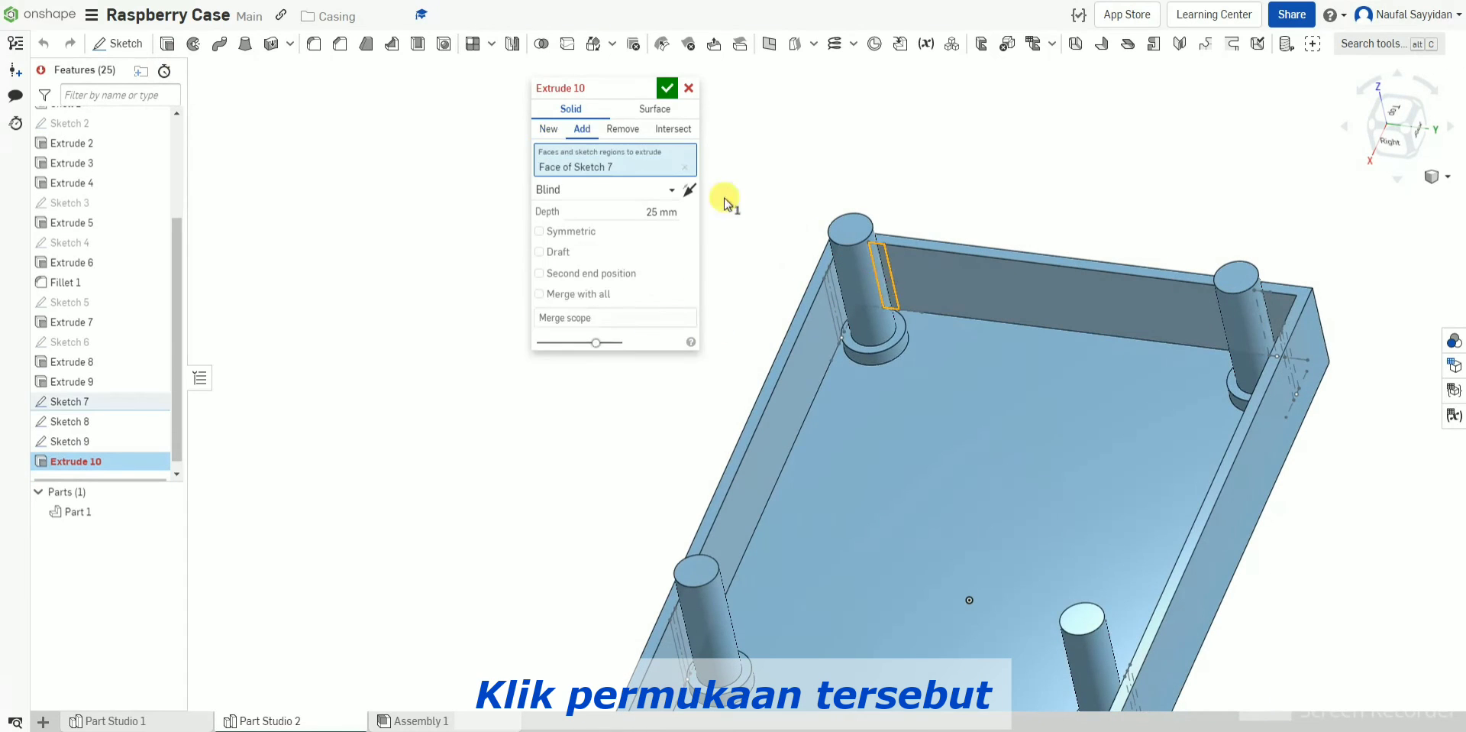
{"action": "left_click", "coordinate": [617, 191]}
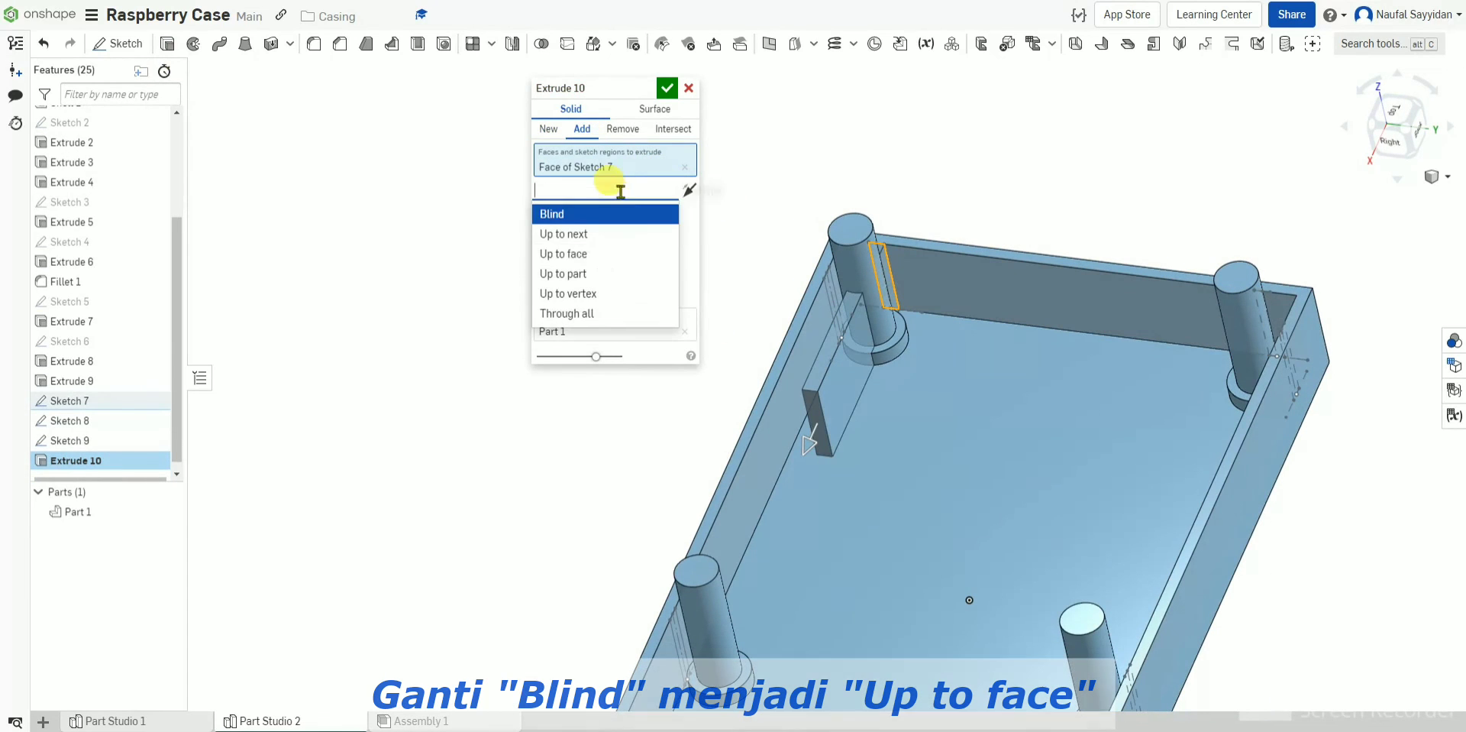
{"action": "left_click", "coordinate": [641, 264]}
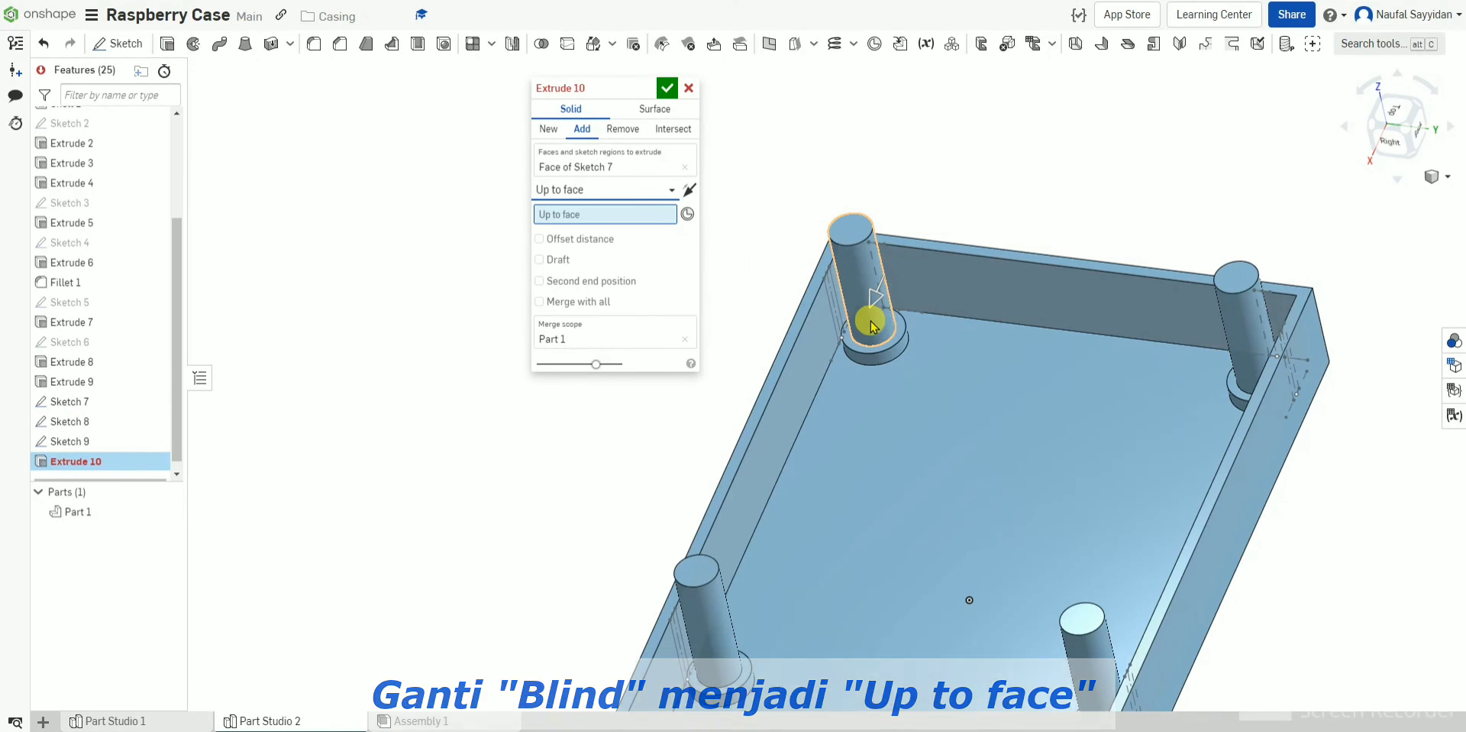
{"action": "left_click", "coordinate": [880, 321]}
{"action": "right_click_drag", "start_coordinate": [907, 245], "coordinate": [945, 232]}
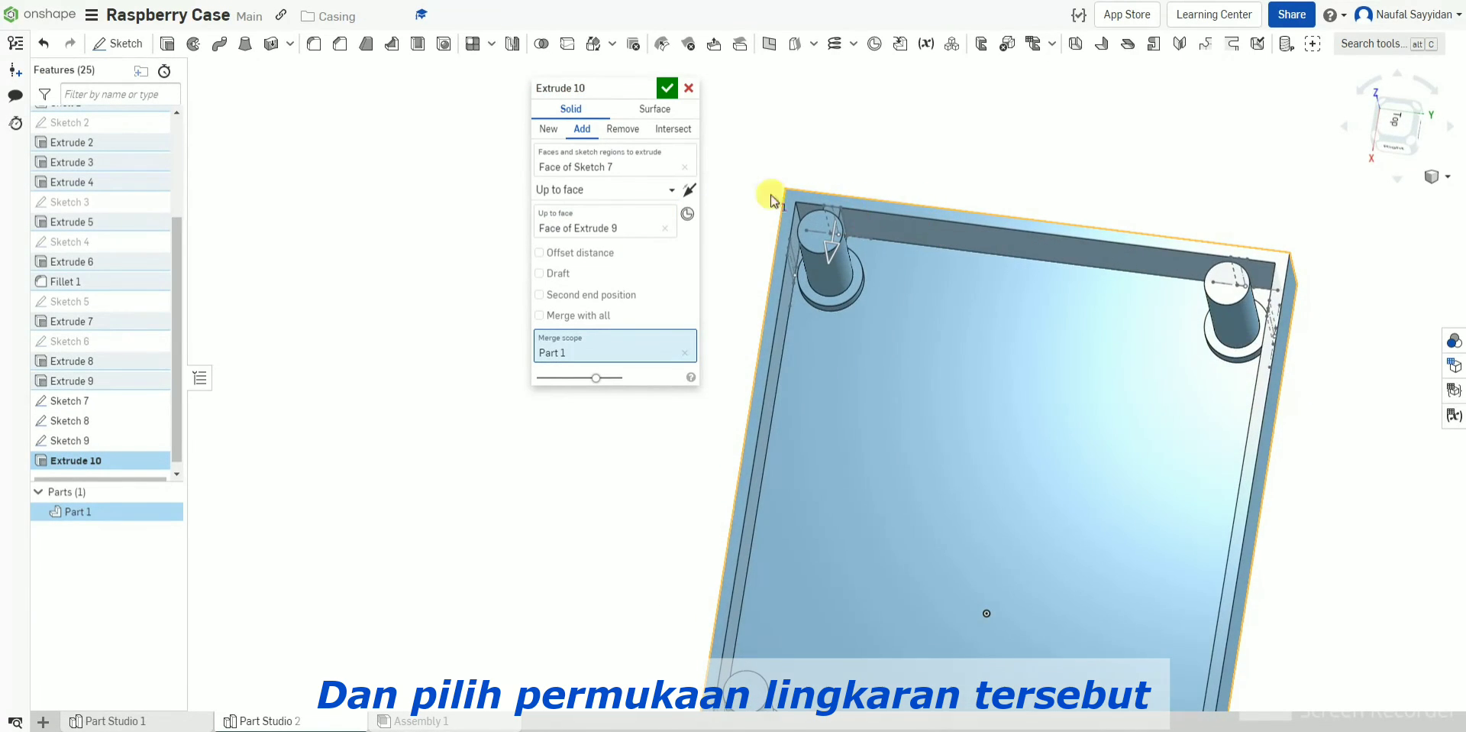
{"action": "left_click", "coordinate": [667, 88]}
Step: Redisplay Sketch 7 and add an Up to face extrude of its other rib profile, ending at the right post's cylindrical face
{"action": "left_click", "coordinate": [220, 43]}
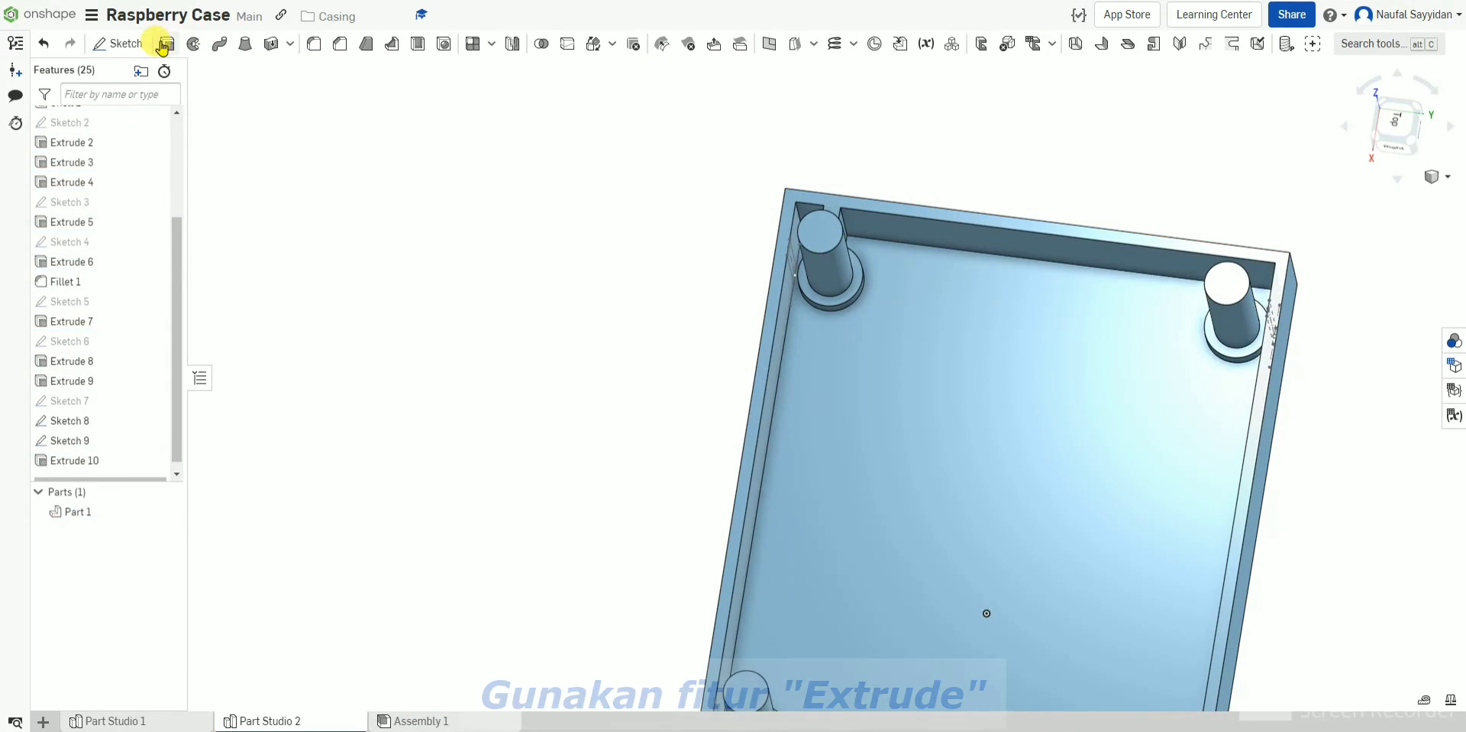
{"action": "right_click_drag", "start_coordinate": [1210, 359], "coordinate": [1196, 328]}
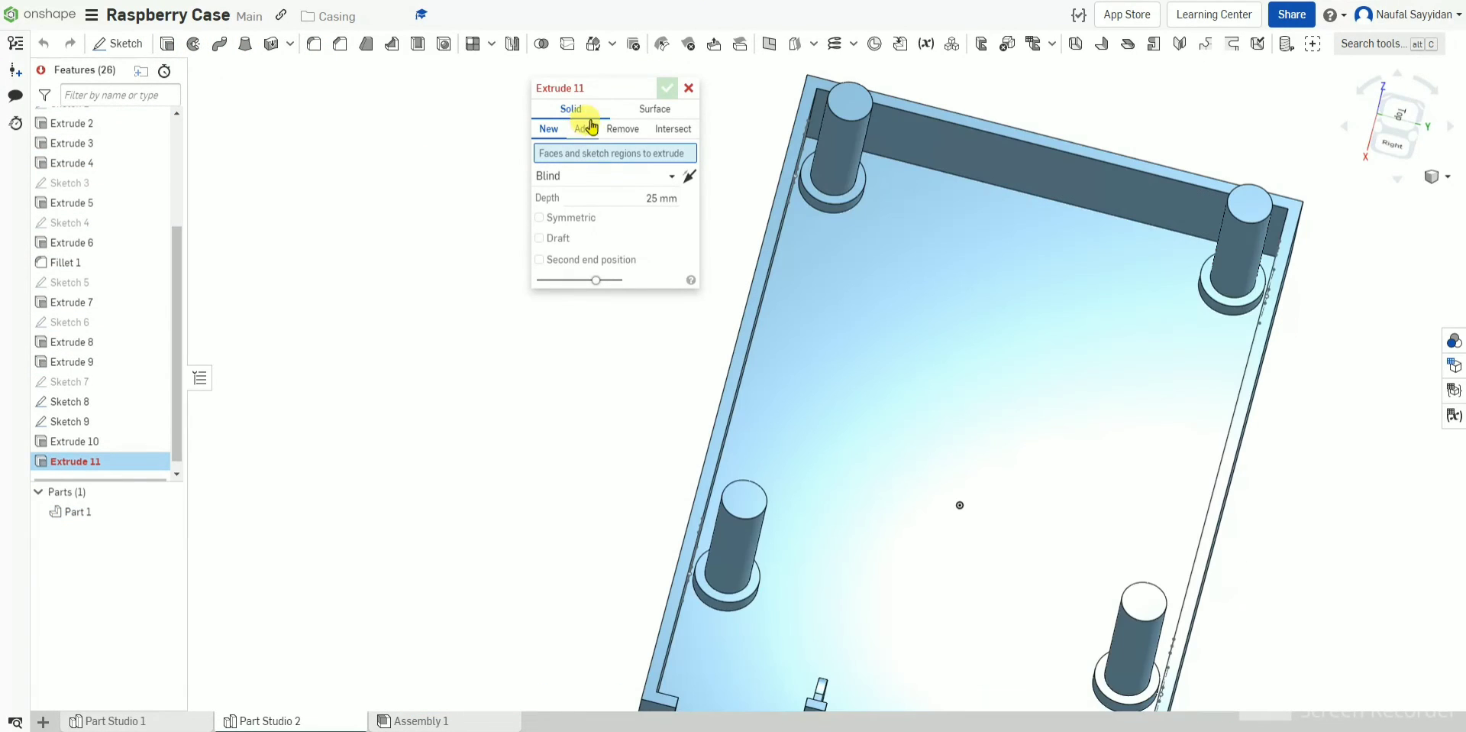
{"action": "left_click", "coordinate": [582, 129]}
{"action": "left_click", "coordinate": [607, 176]}
{"action": "left_click", "coordinate": [623, 236]}
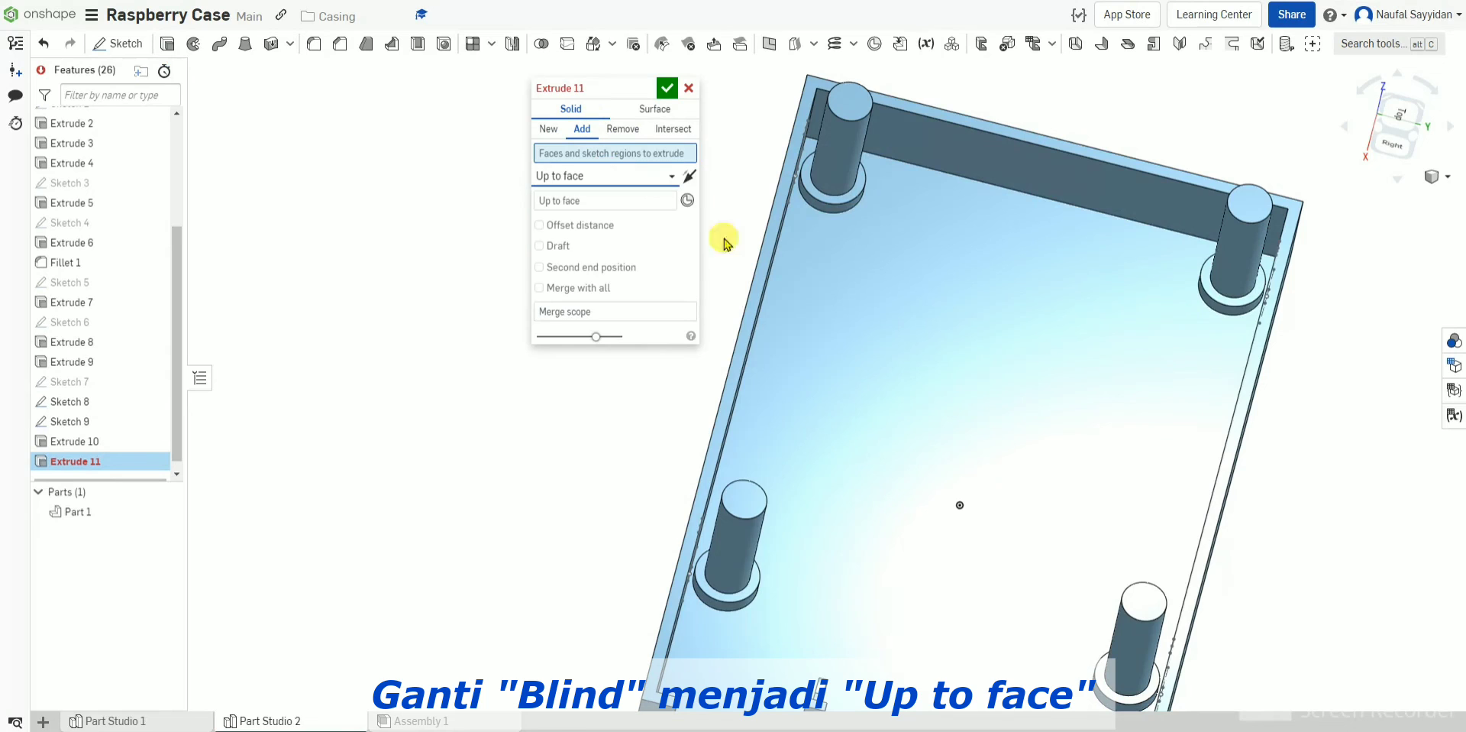
{"action": "right_click_drag", "start_coordinate": [1221, 191], "coordinate": [1256, 217]}
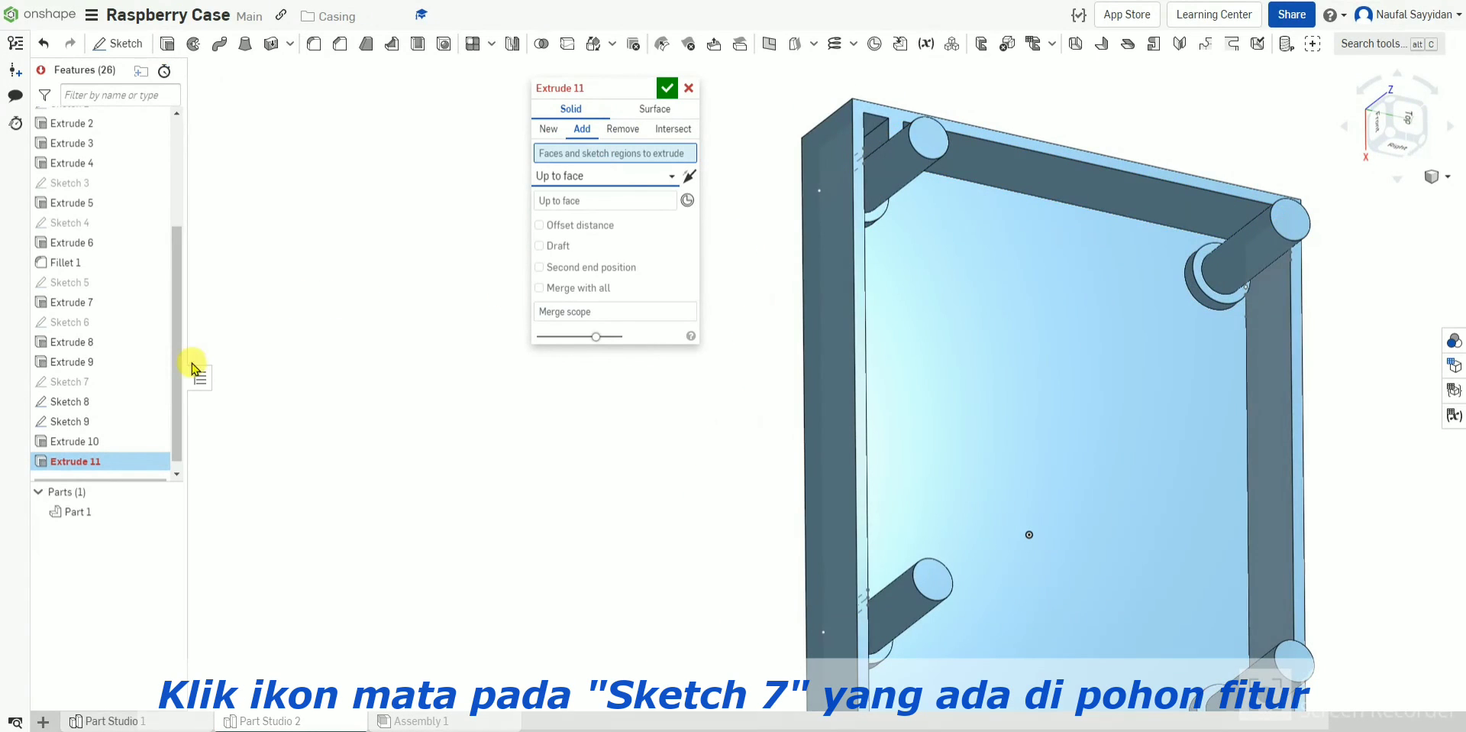
{"action": "left_click", "coordinate": [153, 382]}
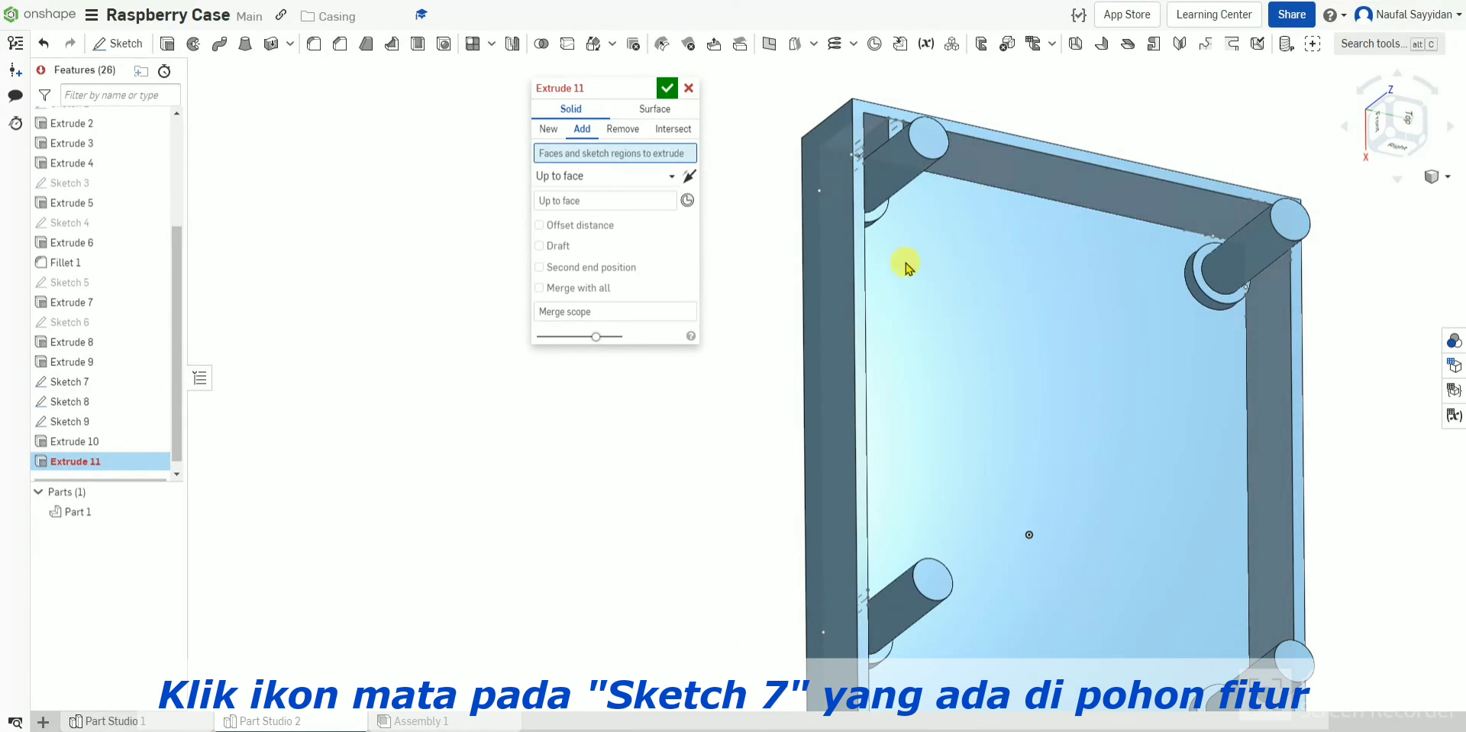
{"action": "left_click", "coordinate": [1227, 237]}
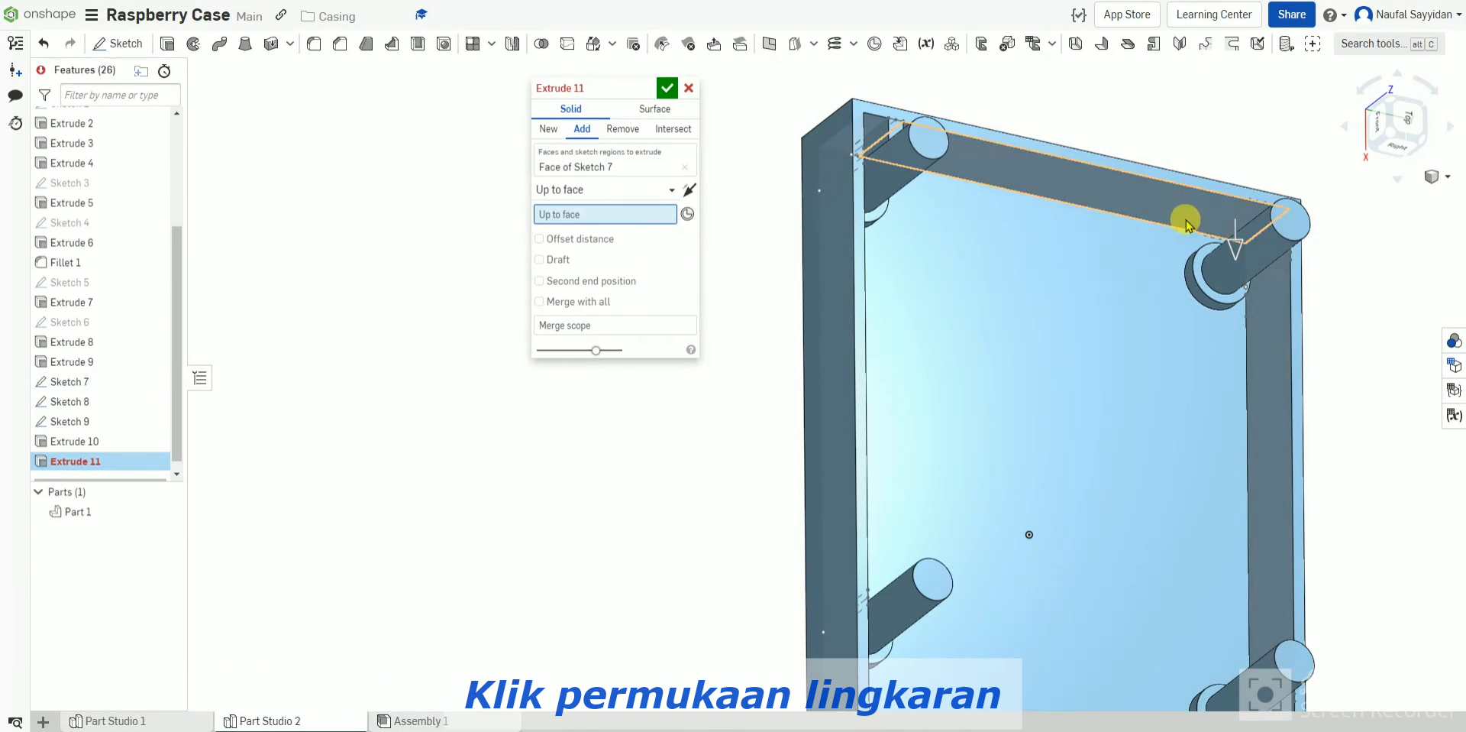
{"action": "left_click", "coordinate": [1251, 252]}
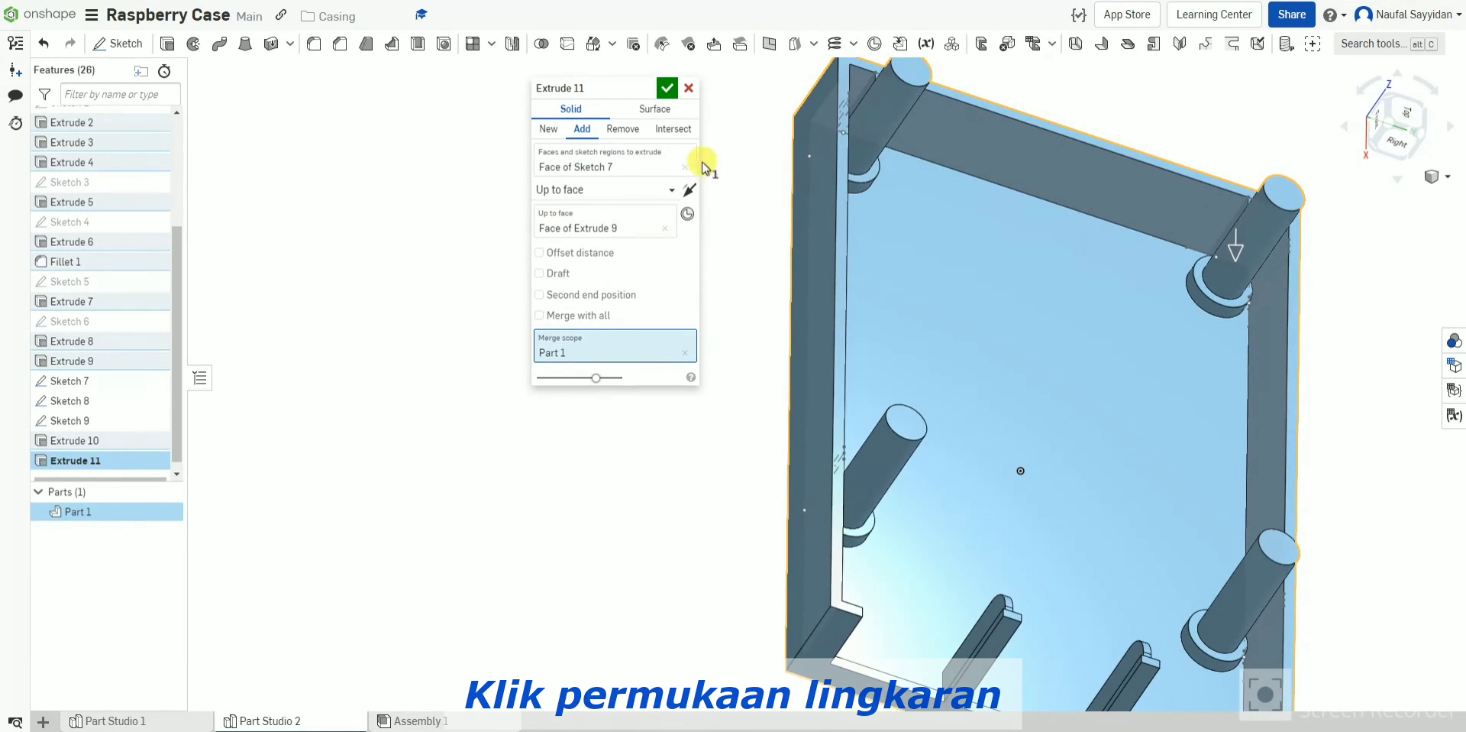
{"action": "left_click", "coordinate": [666, 88]}
Step: Extrude the Sketch 8 rib profile nearest the closed end wall as an Add, up to the cylindrical face of its post
{"action": "left_click", "coordinate": [166, 44]}
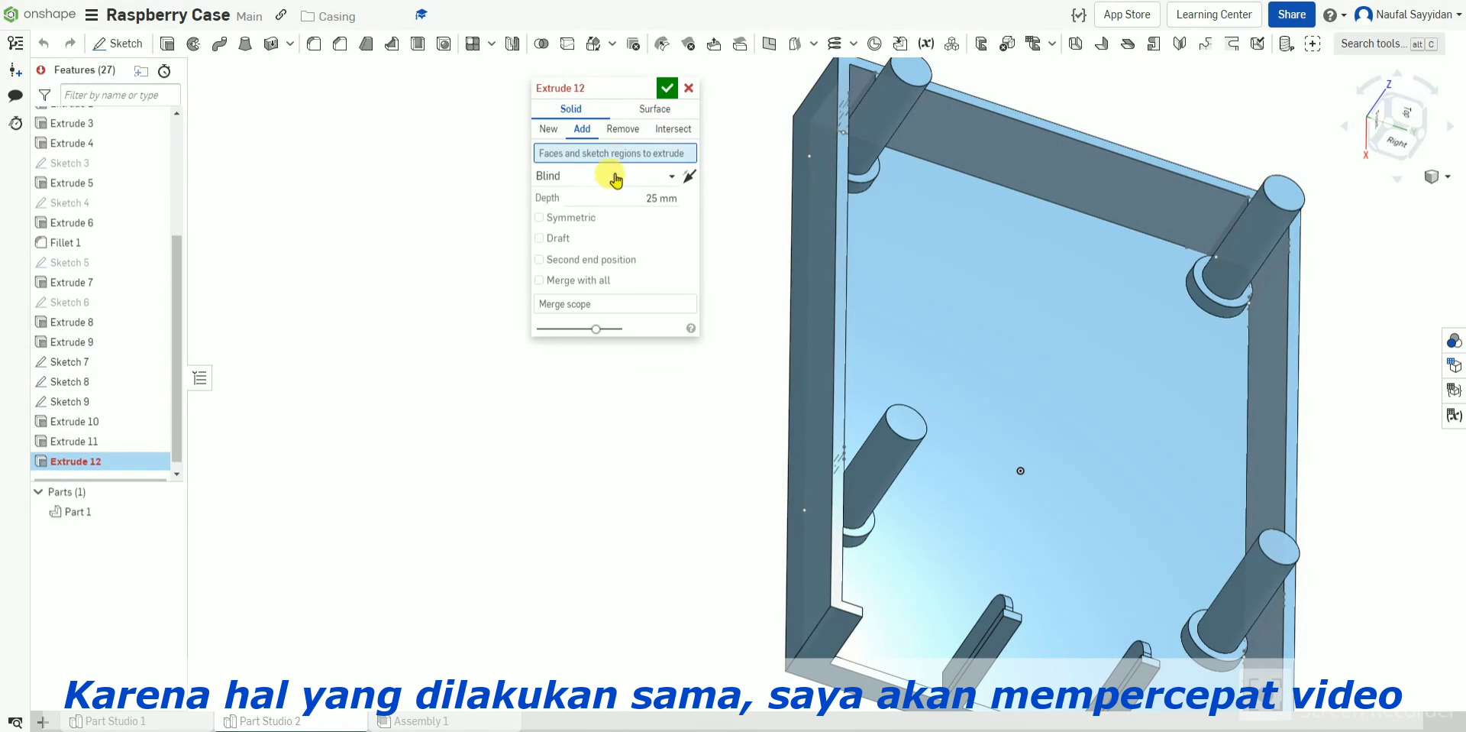
{"action": "left_click", "coordinate": [635, 243]}
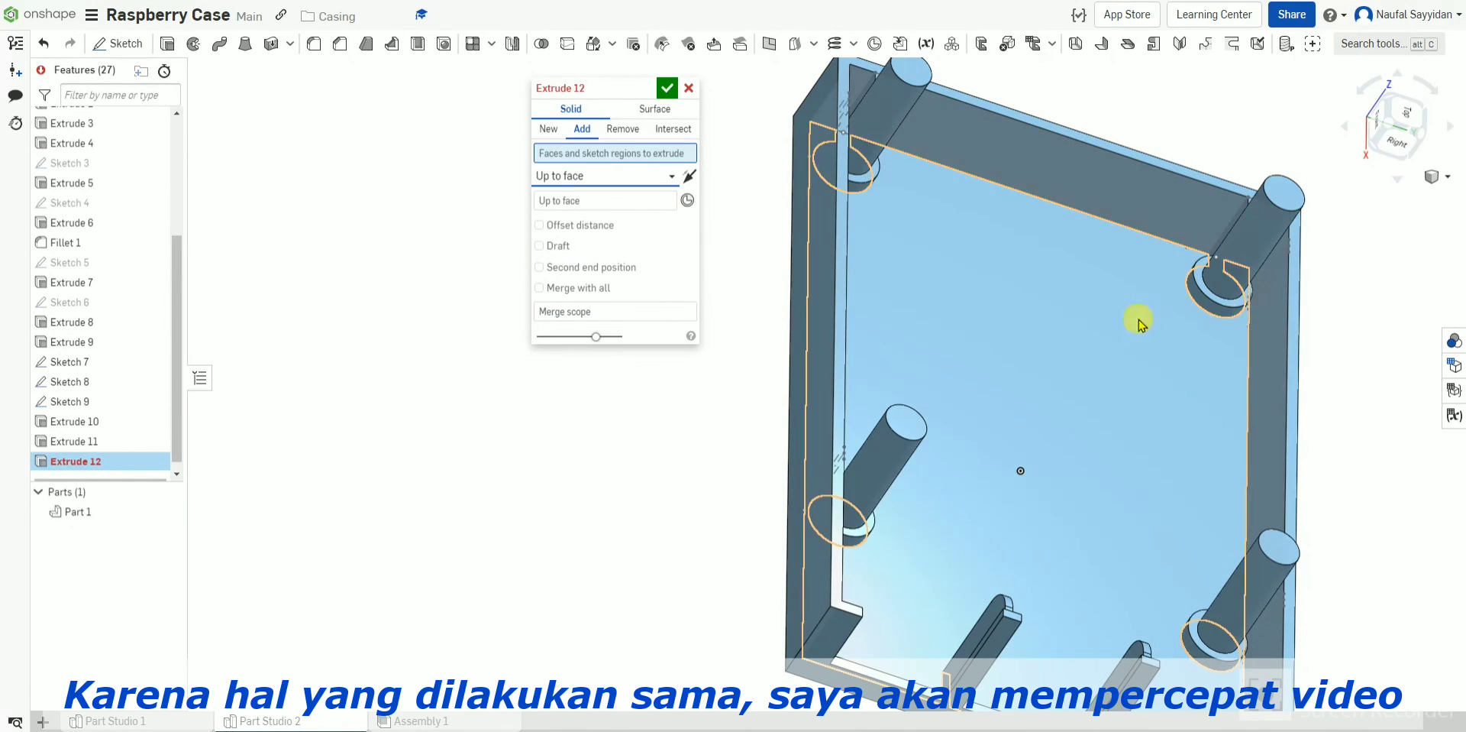
{"action": "left_click", "coordinate": [1267, 279]}
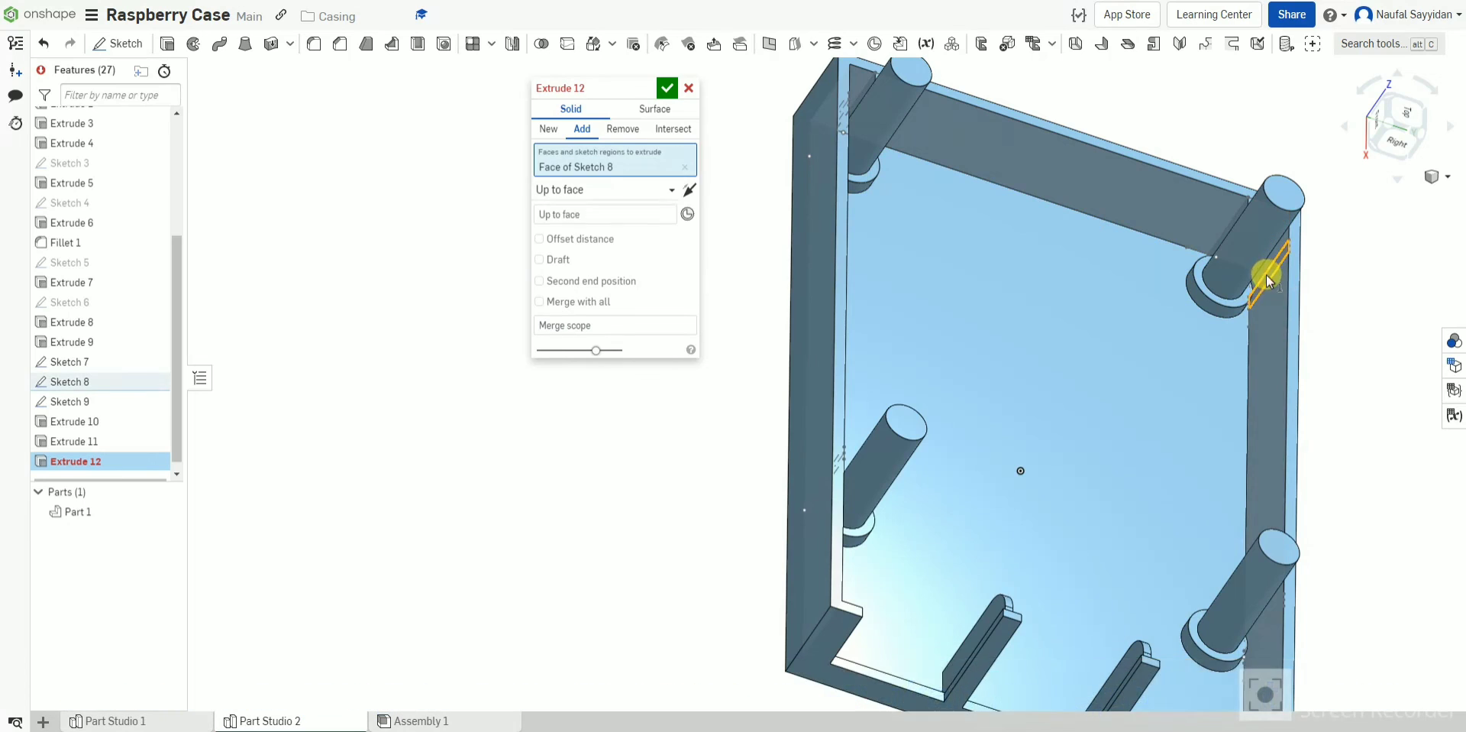
{"action": "right_click_drag", "start_coordinate": [1267, 279], "coordinate": [1176, 281]}
{"action": "left_click", "coordinate": [612, 222]}
{"action": "left_click", "coordinate": [1184, 291]}
{"action": "left_click", "coordinate": [1185, 291]}
{"action": "mouse_move", "coordinate": [909, 246]}
{"action": "right_mouse_down"}
{"action": "mouse_move", "coordinate": [984, 244]}
{"action": "mouse_move", "coordinate": [967, 249]}
{"action": "right_mouse_up"}
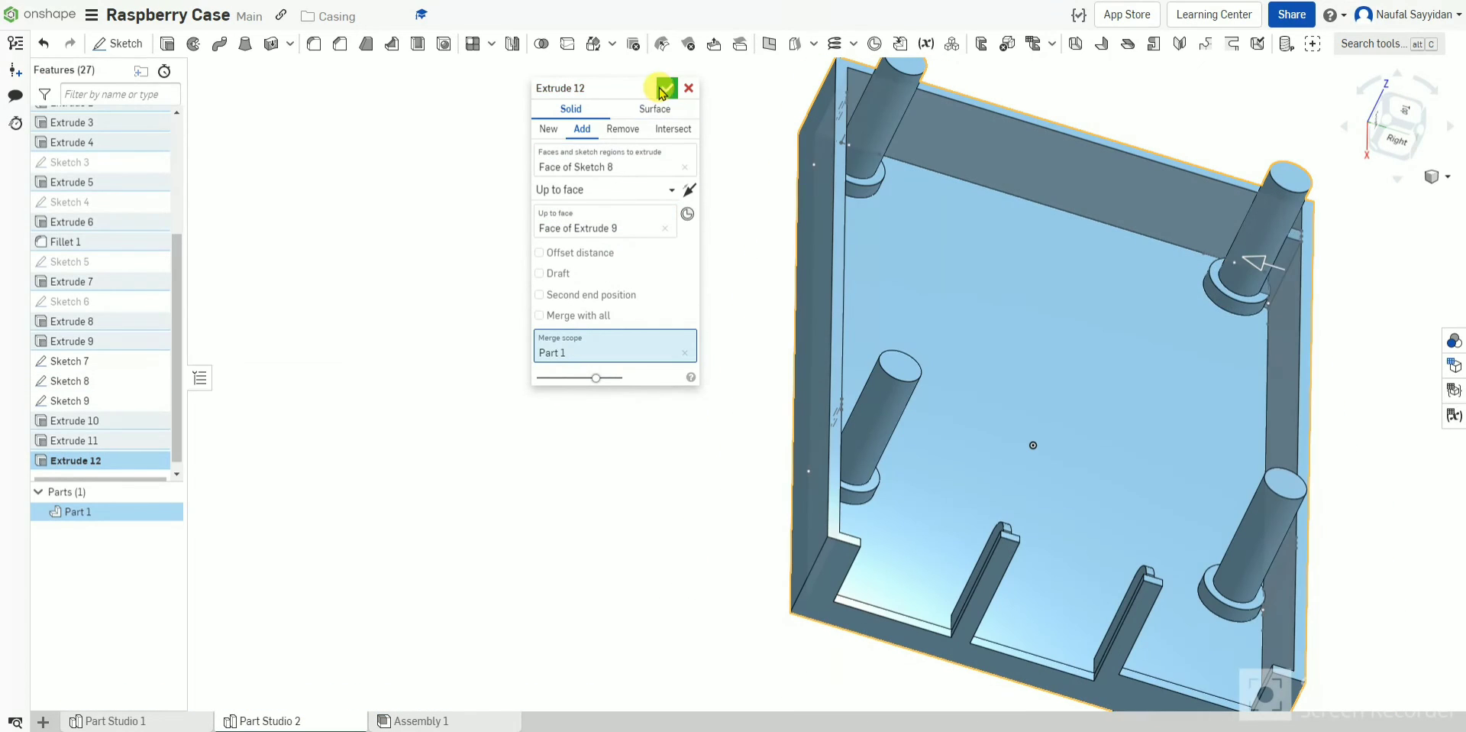
{"action": "left_click", "coordinate": [666, 88]}
Step: Redisplay Sketch 8 and extrude its remaining rib profile up to the face of the post near the slotted end
{"action": "left_click", "coordinate": [168, 44]}
{"action": "left_click", "coordinate": [1193, 432]}
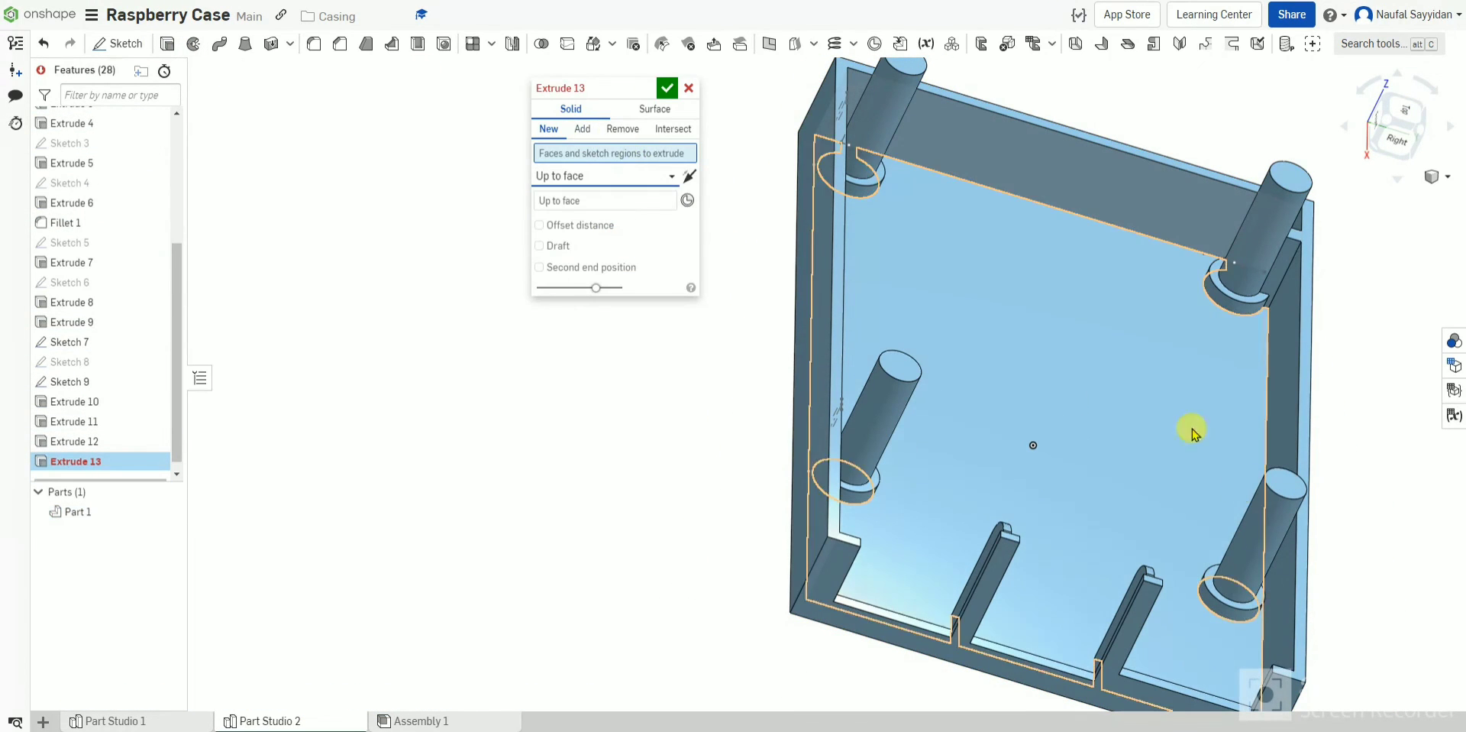
{"action": "left_click", "coordinate": [153, 360]}
{"action": "left_click", "coordinate": [1261, 577]}
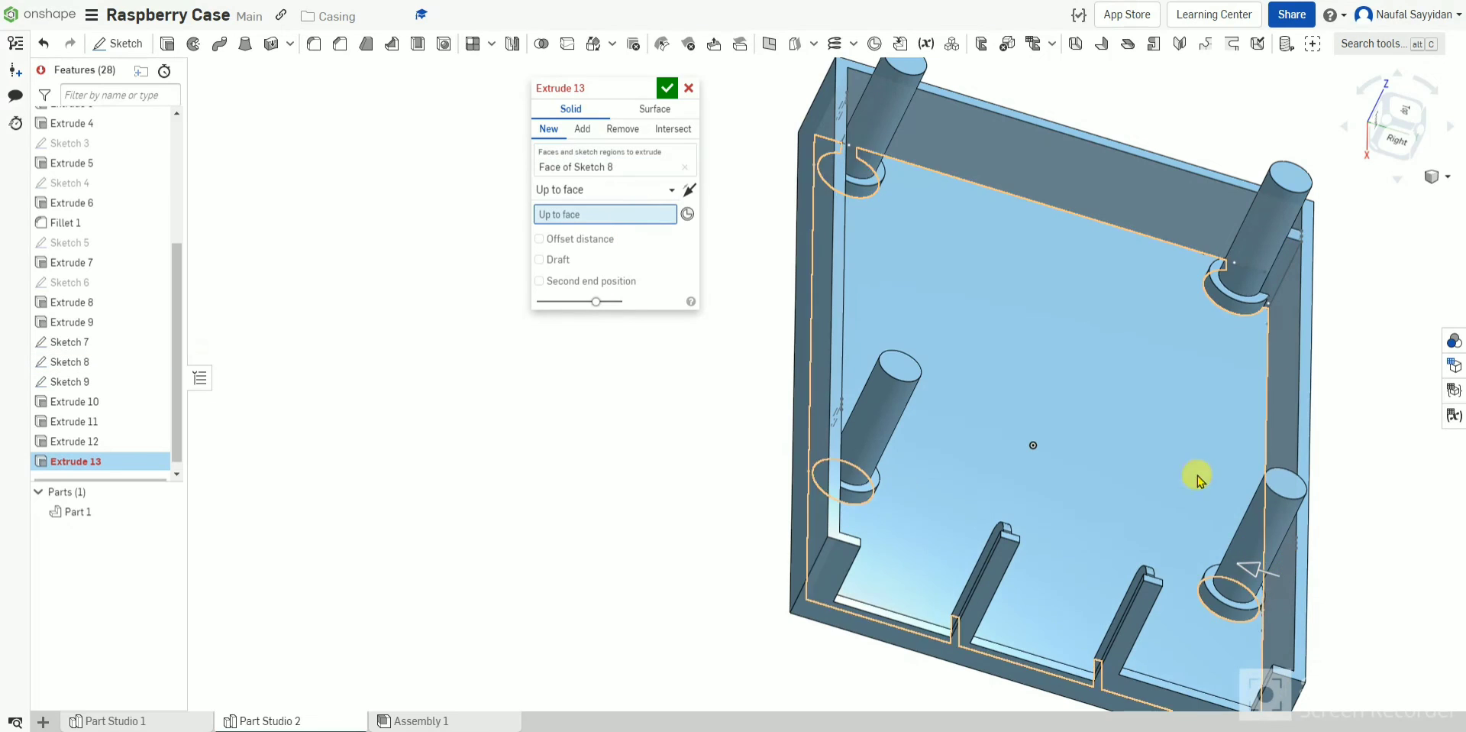
{"action": "right_click_drag", "start_coordinate": [1123, 482], "coordinate": [1100, 489]}
{"action": "left_click", "coordinate": [666, 88]}
Step: Extrude the Sketch 9 rib profile nearest the closed end wall as an Add, up to its post's cylindrical face
{"action": "left_click", "coordinate": [167, 45]}
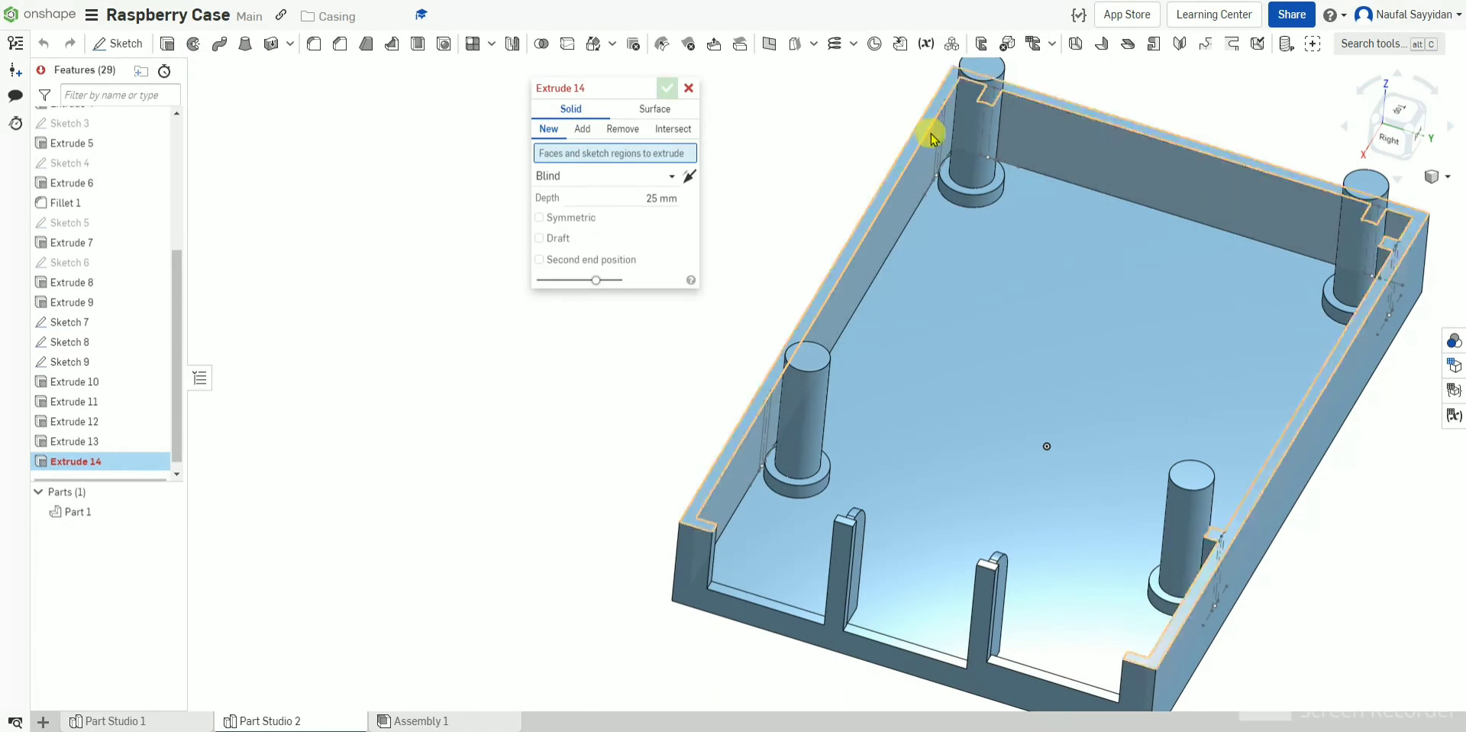
{"action": "left_click", "coordinate": [935, 146]}
{"action": "left_click", "coordinate": [650, 193]}
{"action": "left_click", "coordinate": [565, 245]}
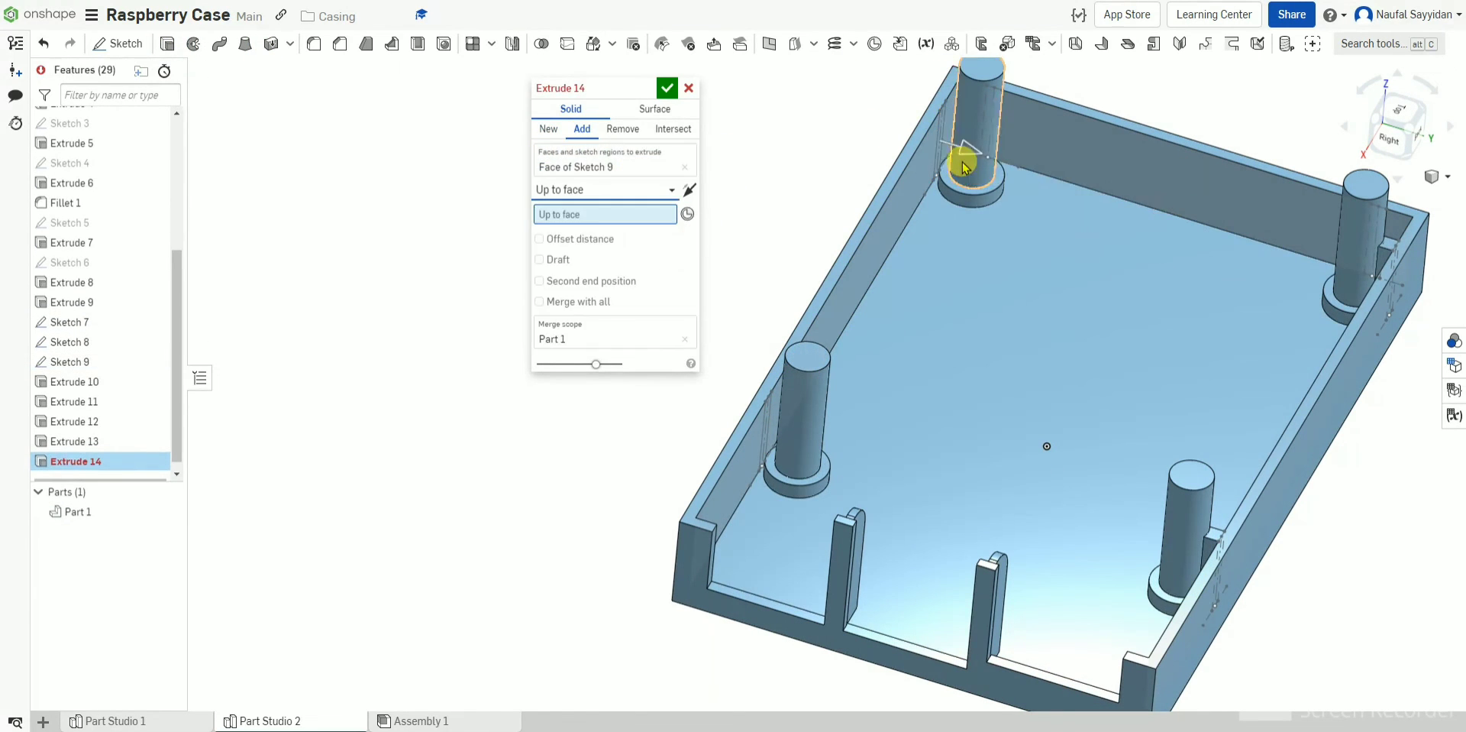
{"action": "left_click", "coordinate": [916, 143]}
{"action": "key", "text": "Return"}
Step: Redisplay Sketch 9 and extrude its remaining rib profile, near the slotted end, as an Add up to its post's cylindrical face
{"action": "left_click", "coordinate": [167, 44]}
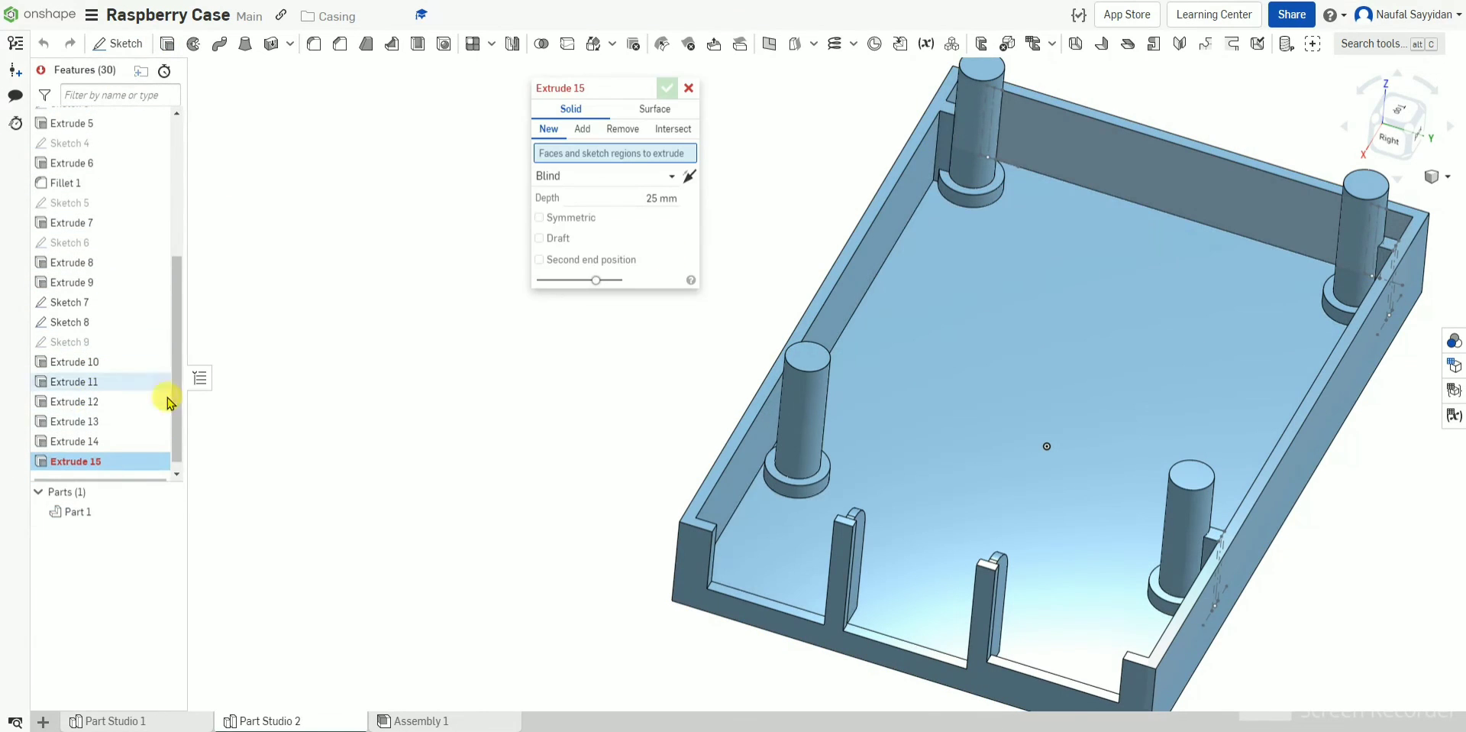
{"action": "left_click", "coordinate": [765, 431]}
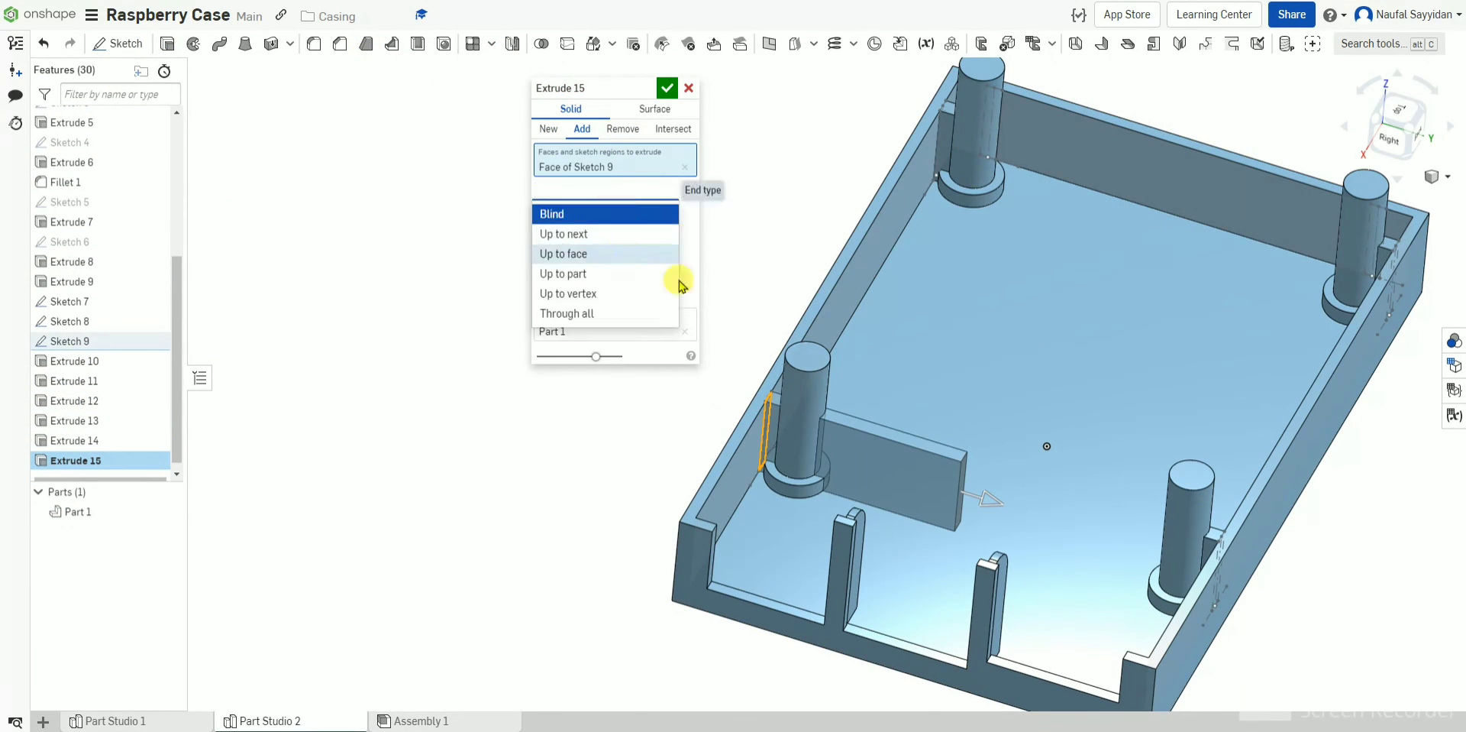
{"action": "left_click", "coordinate": [606, 253]}
{"action": "left_click", "coordinate": [802, 427]}
{"action": "left_click", "coordinate": [667, 88]}
{"action": "right_click_drag", "start_coordinate": [743, 265], "coordinate": [799, 239]}
{"action": "scroll", "coordinate": [901, 221], "scroll_direction": "down", "scroll_amount": 1}
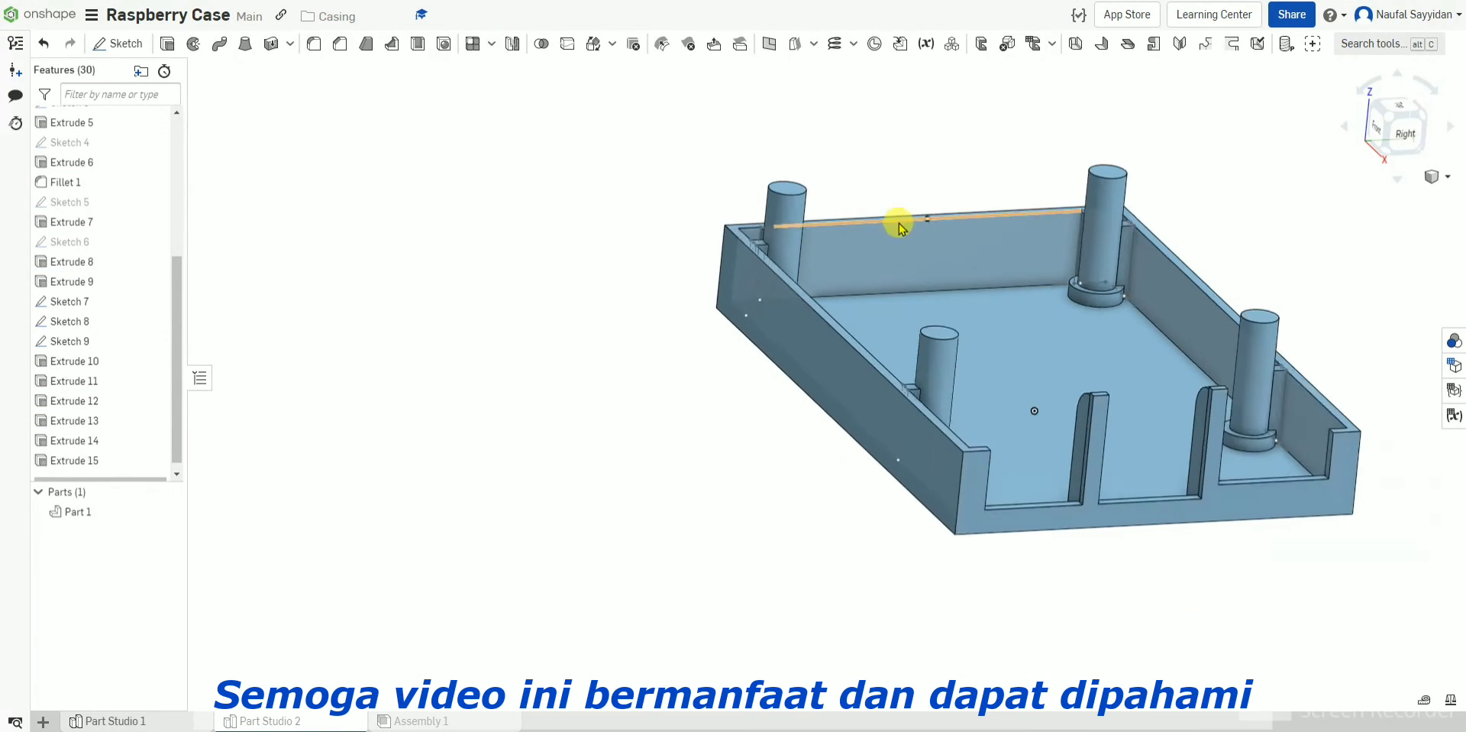
{"action": "right_click_drag", "start_coordinate": [975, 281], "coordinate": [843, 328]}
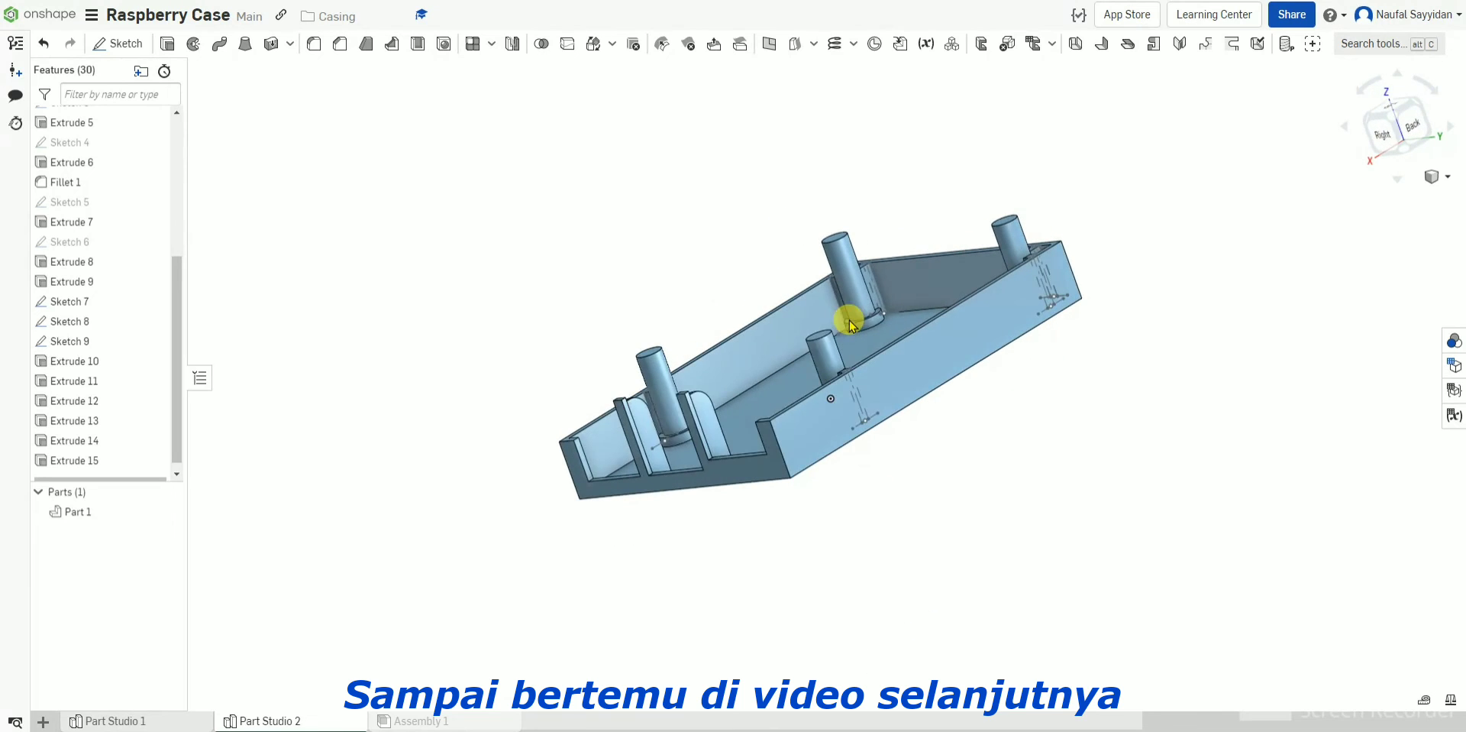